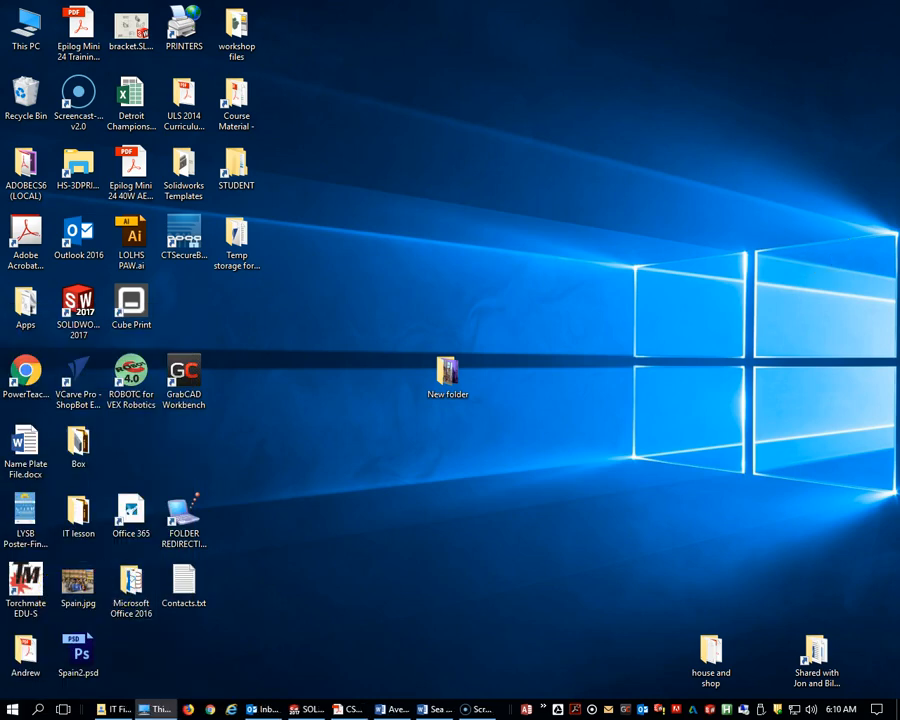
# Open the CSWASampleExam folder inside SolidWorks on the HS (\\R18-FS\TechEd$) (T:) drive.
pyautogui.moveTo(760, 12); pyautogui.dragTo(418, 34)
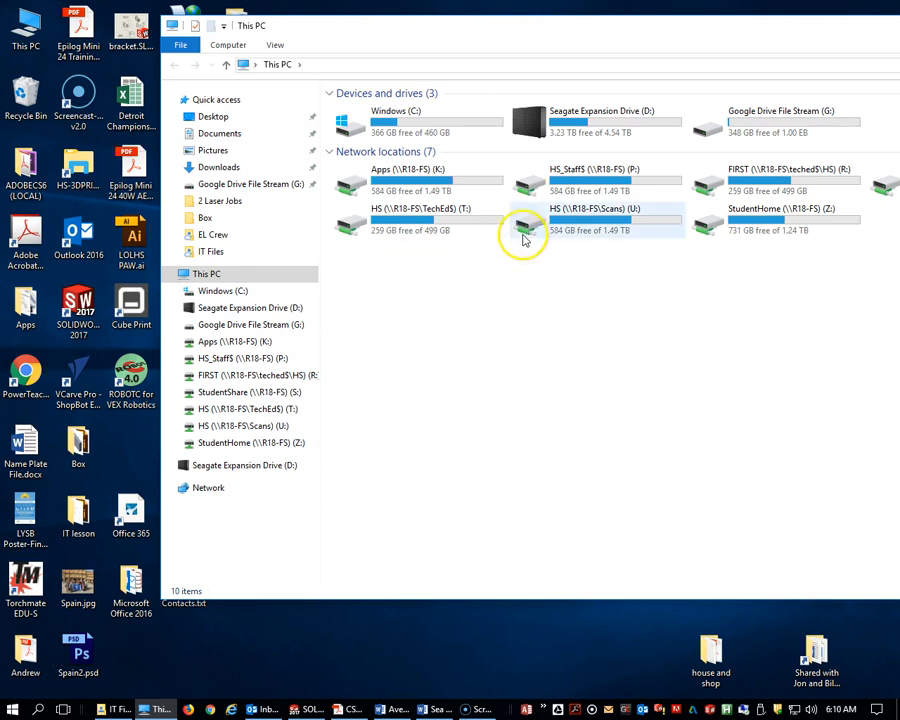
pyautogui.doubleClick(352, 229)
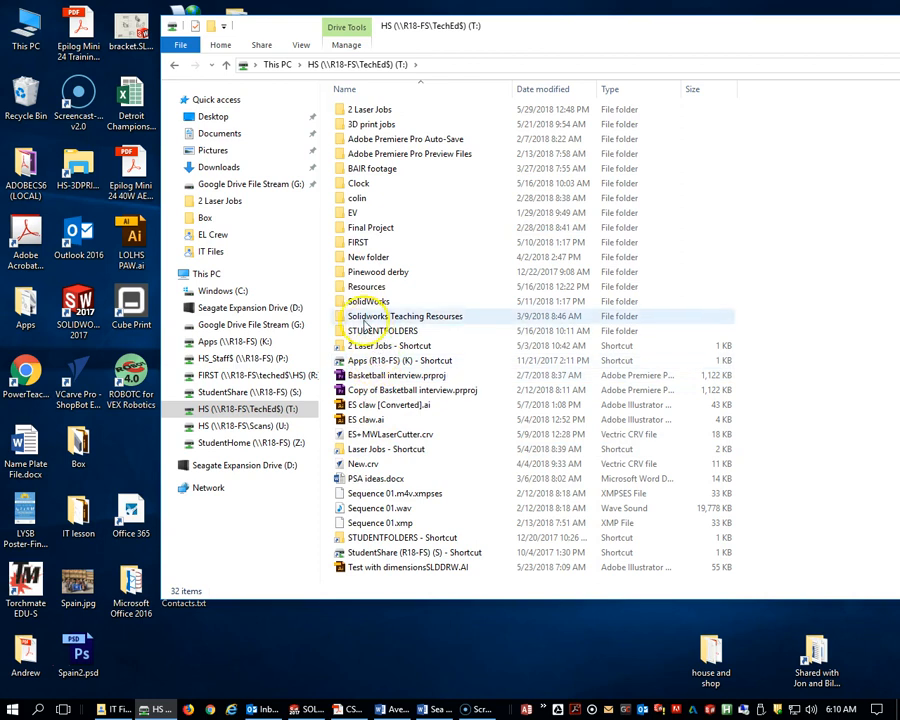
pyautogui.press('super')
pyautogui.press('super')
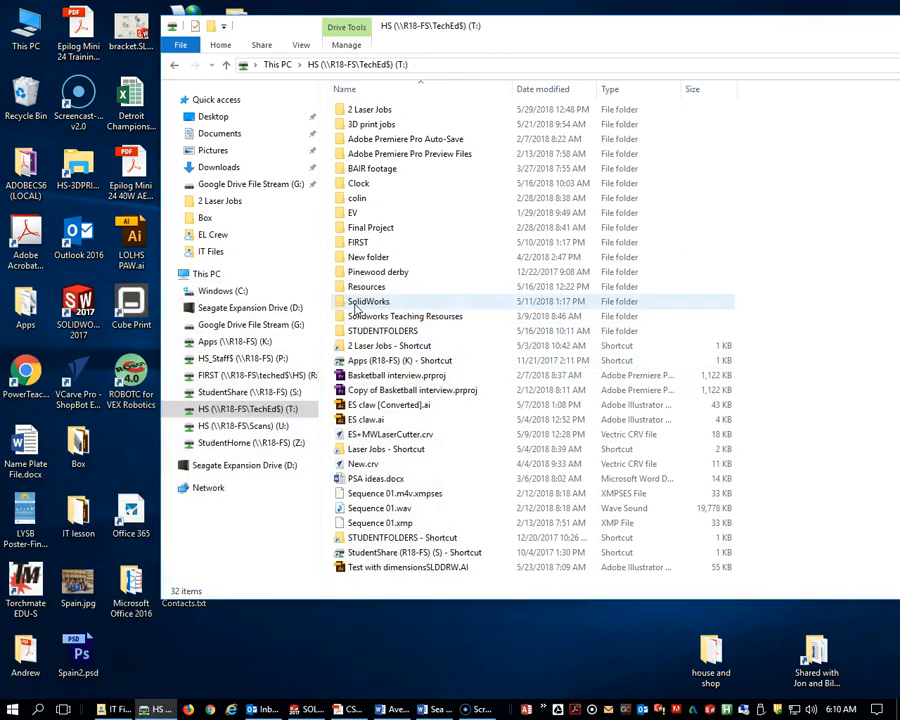
pyautogui.doubleClick(358, 303)
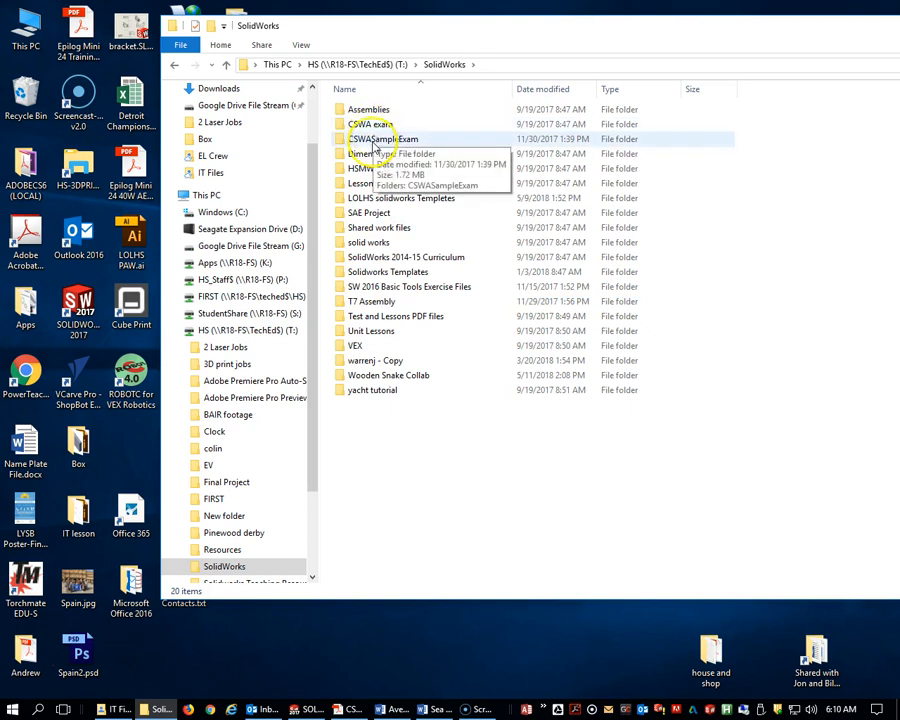
pyautogui.click(373, 142)
pyautogui.doubleClick(373, 142)
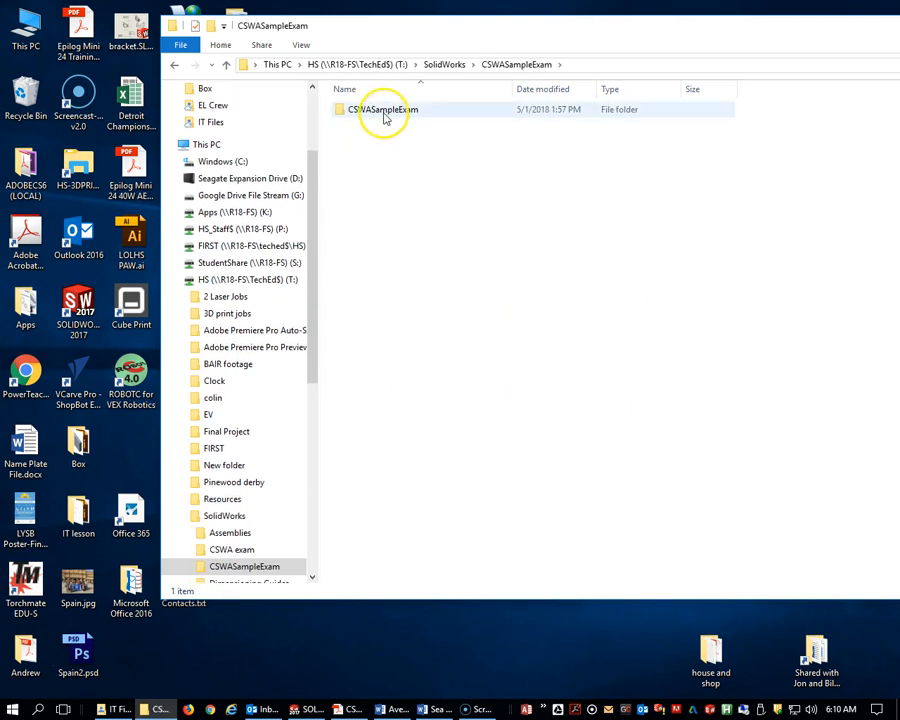
# Copy the CSWASampleExam folder.
pyautogui.moveTo(488, 34); pyautogui.dragTo(580, 44)
pyautogui.click(455, 118)
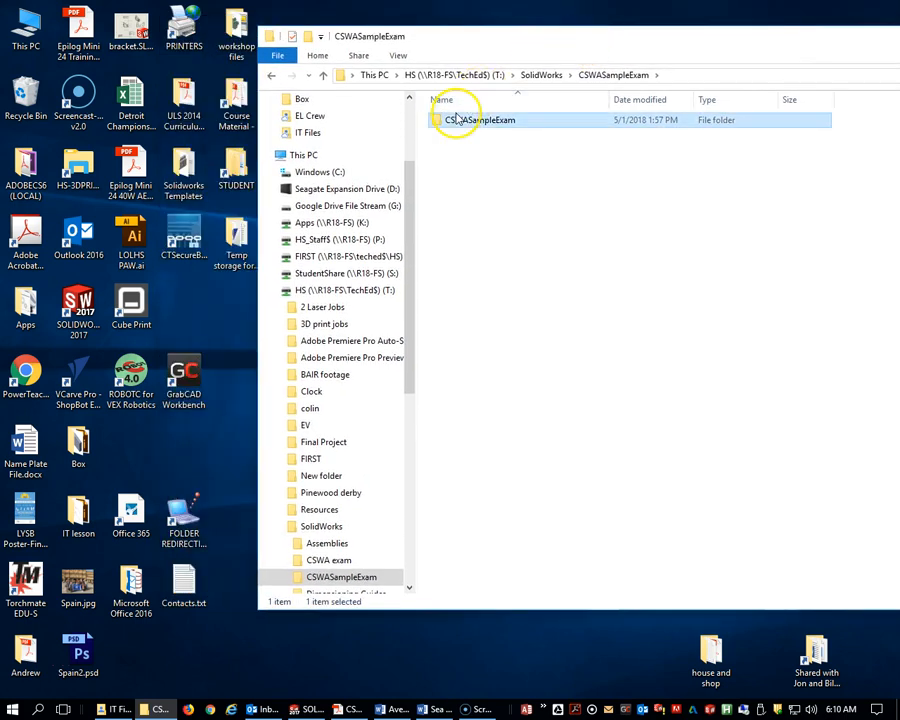
pyautogui.rightClick(452, 118)
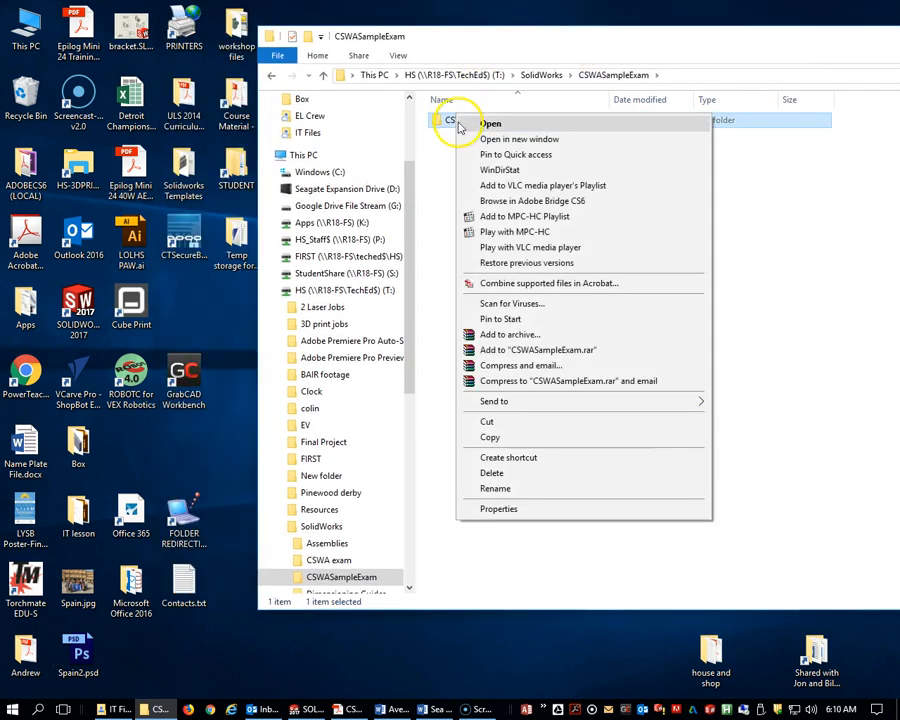
pyautogui.click(491, 440)
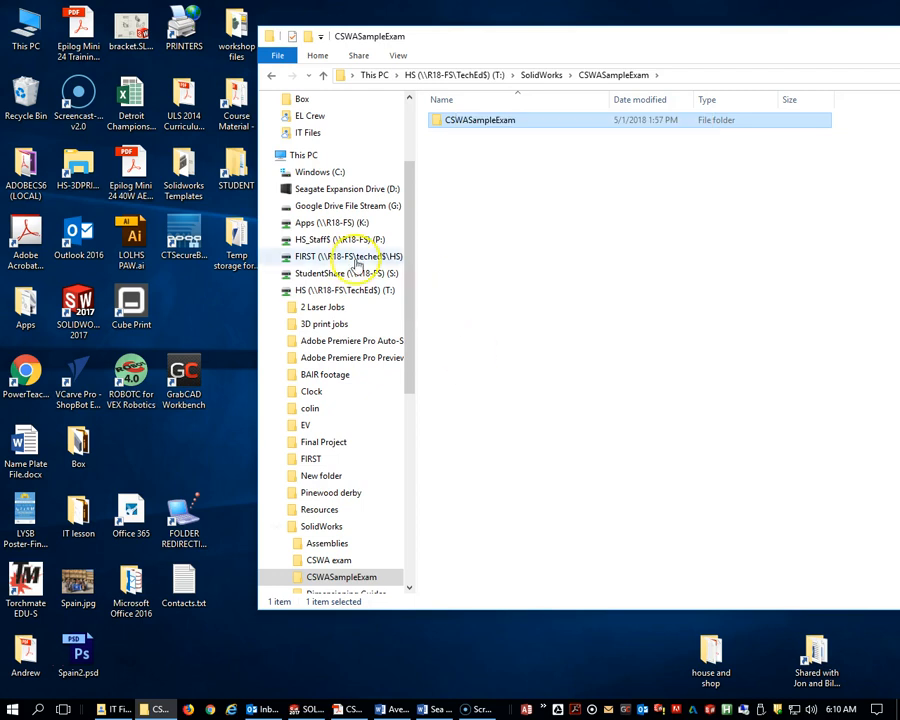
# Paste the CSWASampleExam folder into a student's folder under STUDENTFOLDERS on the T: drive.
pyautogui.click(300, 290)
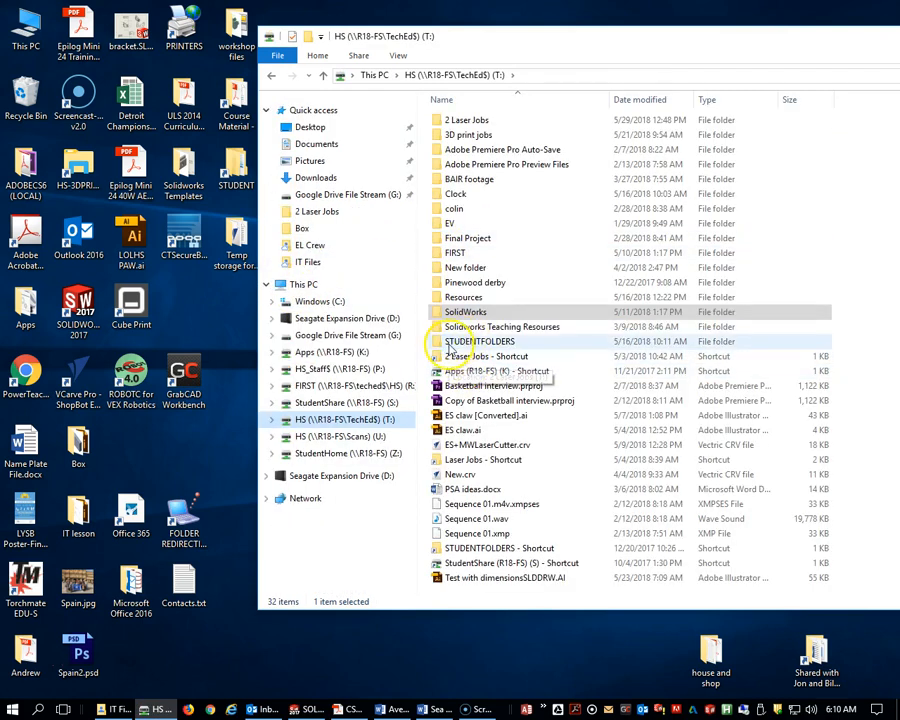
pyautogui.doubleClick(458, 341)
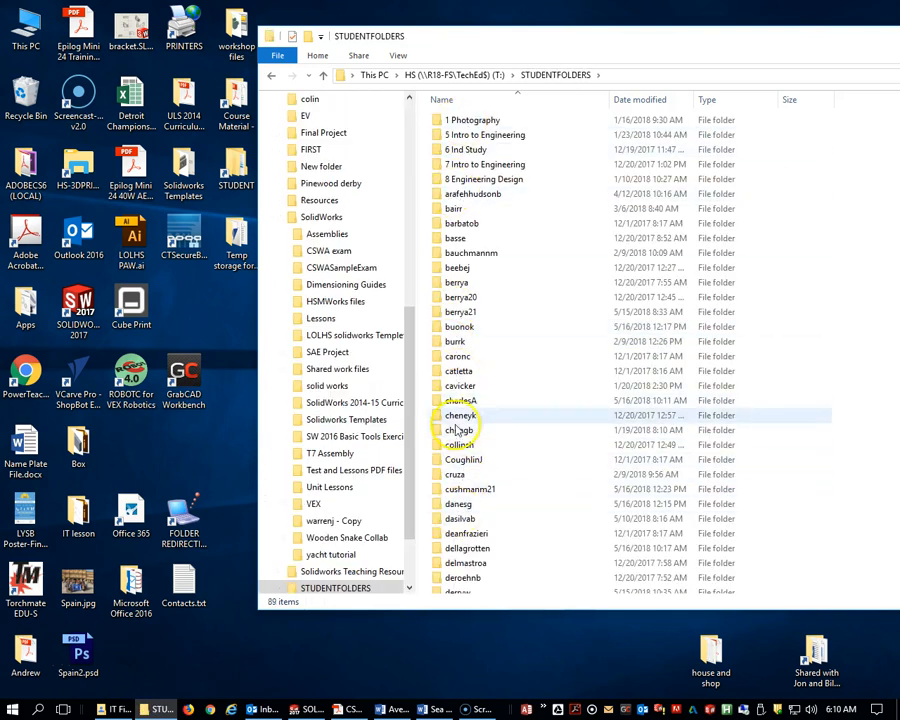
pyautogui.scroll(-3, 468, 500)
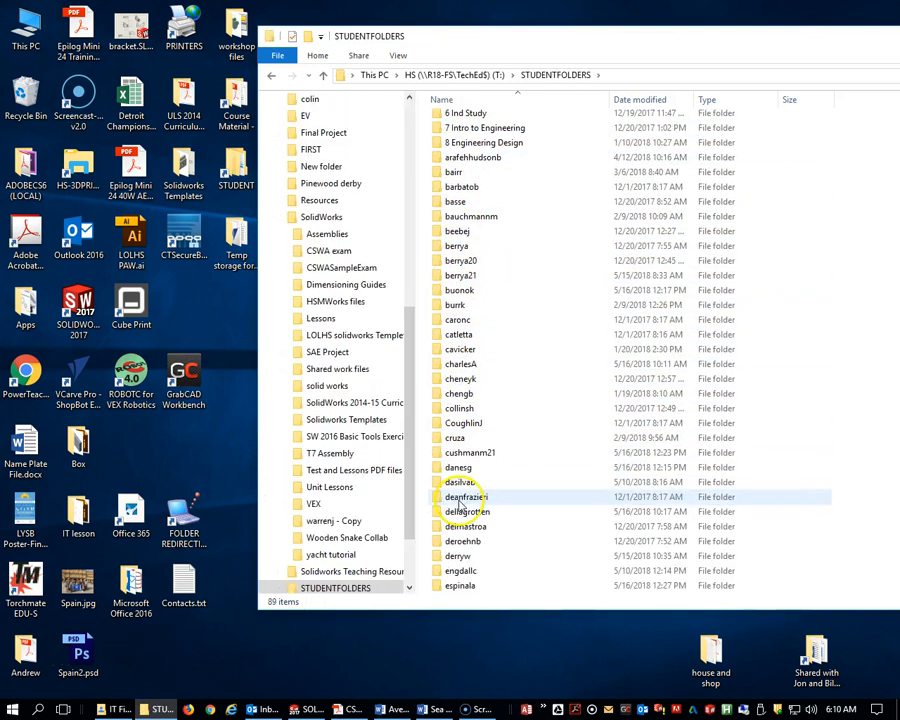
pyautogui.doubleClick(452, 466)
pyautogui.rightClick(497, 254)
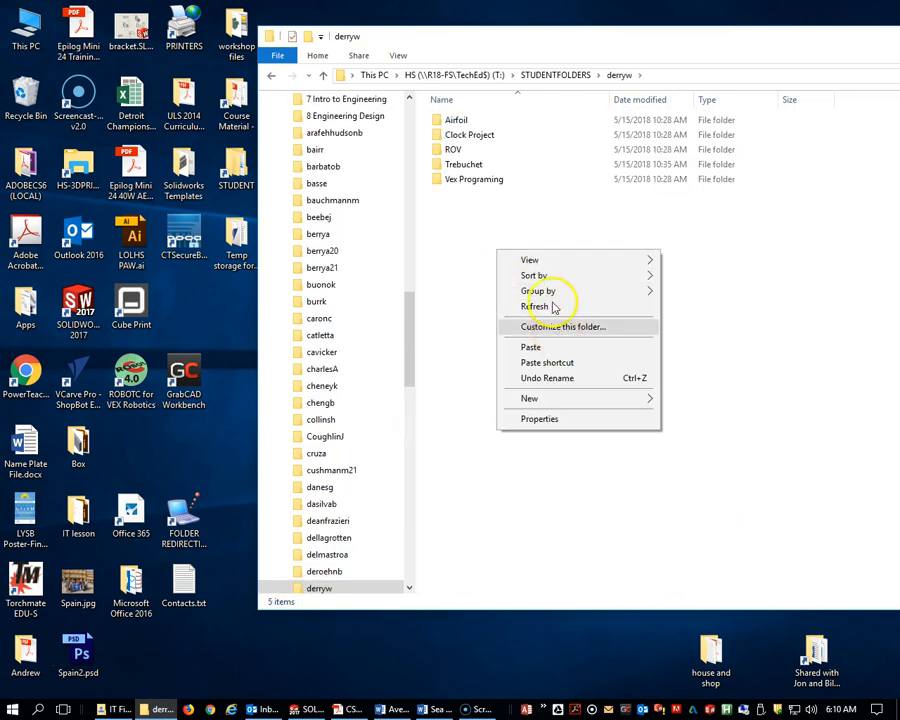
pyautogui.click(546, 350)
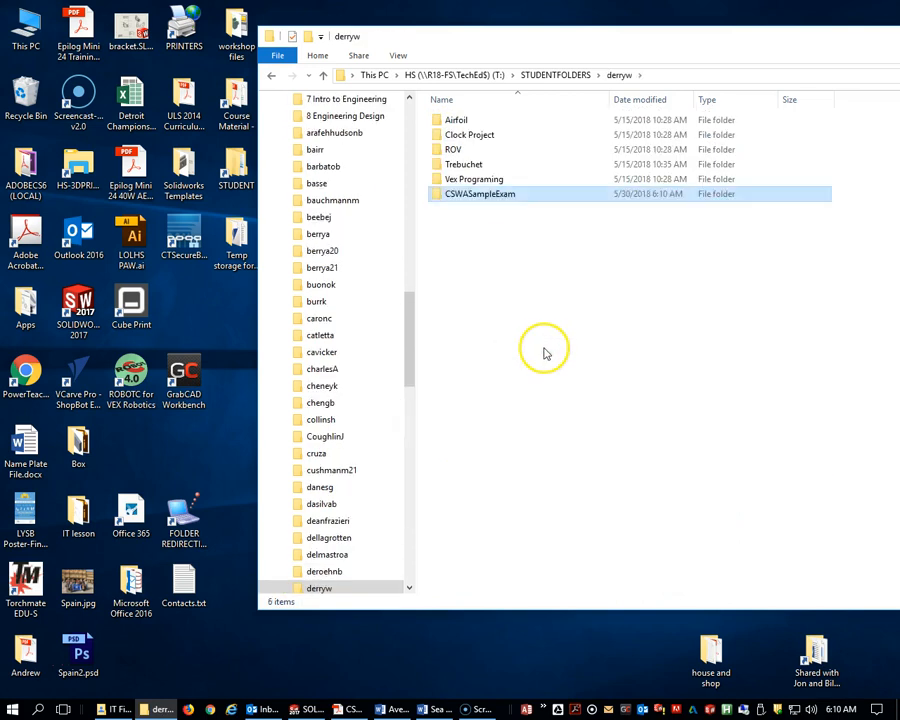
# Open CSWASampleExam.pdf from the pasted CSWASampleExam folder.
pyautogui.click(490, 147)
pyautogui.doubleClick(436, 153)
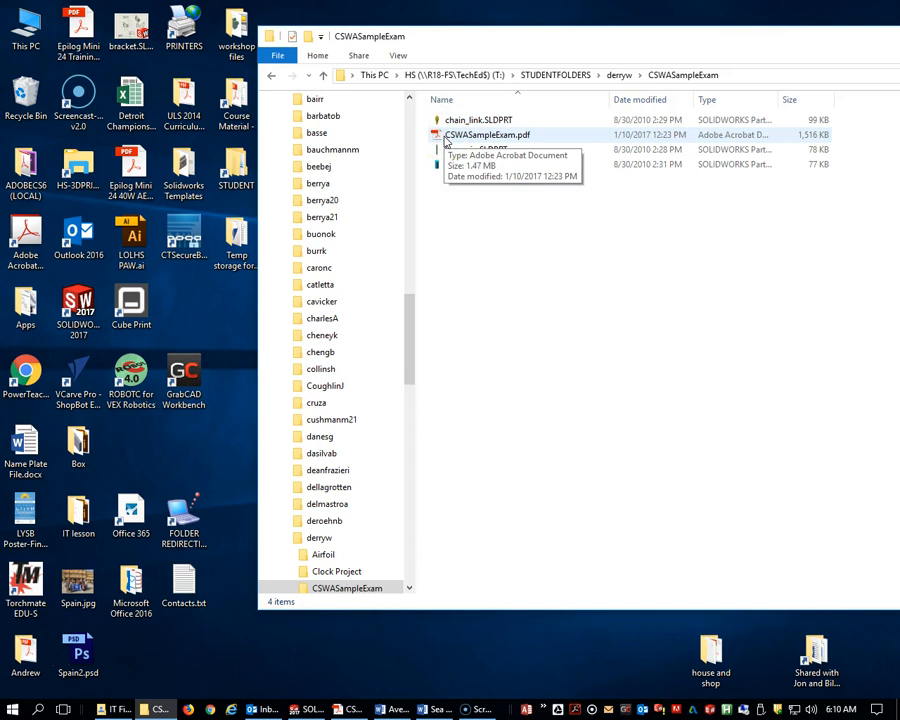
pyautogui.click(465, 122)
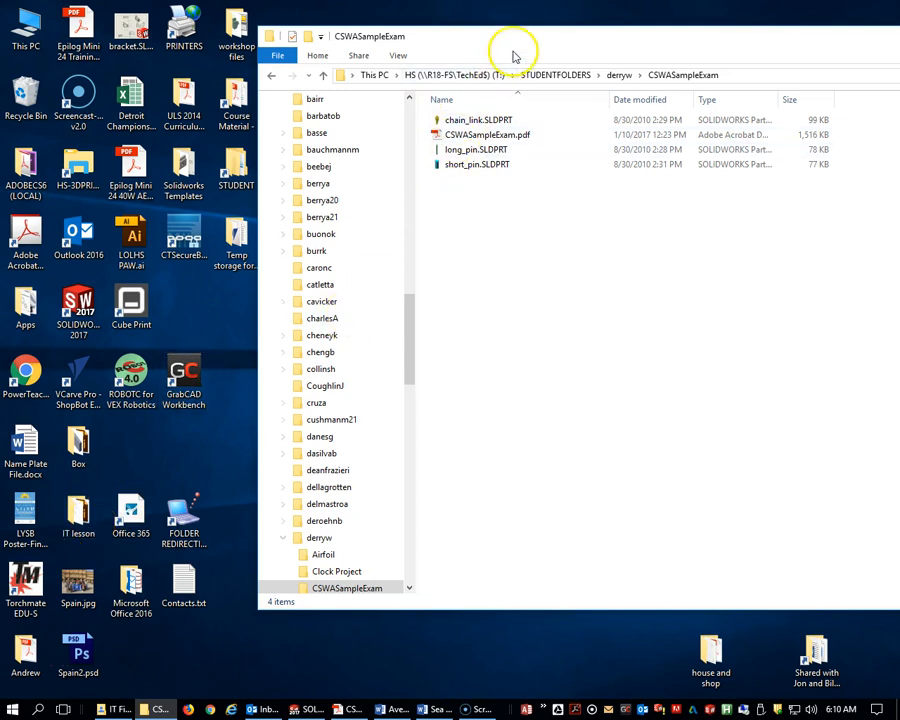
pyautogui.moveTo(556, 40); pyautogui.dragTo(428, 32)
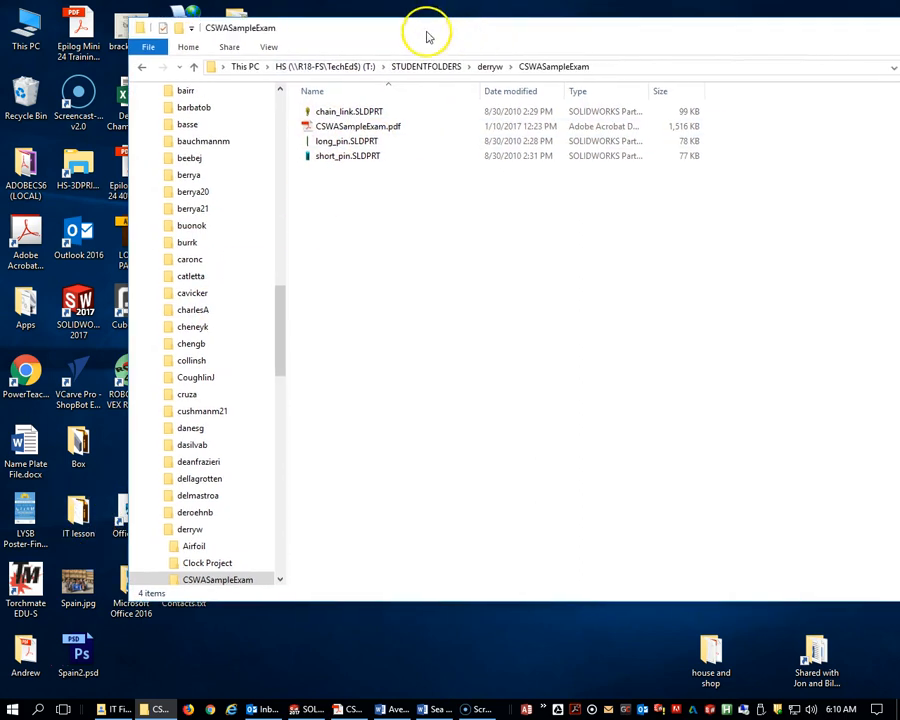
pyautogui.click(355, 128)
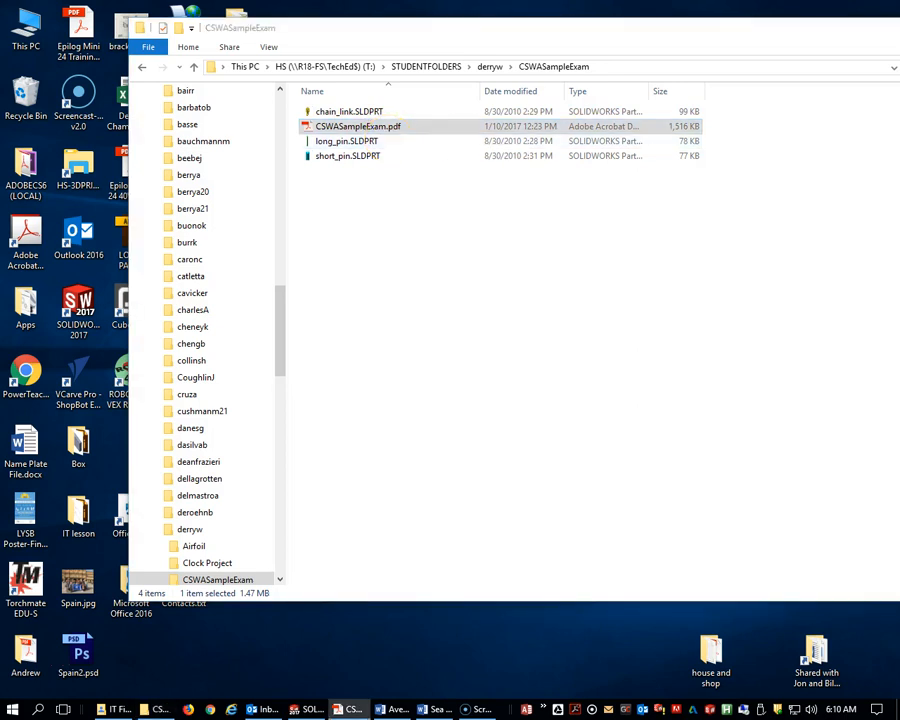
pyautogui.moveTo(899, 54); pyautogui.dragTo(434, 33)
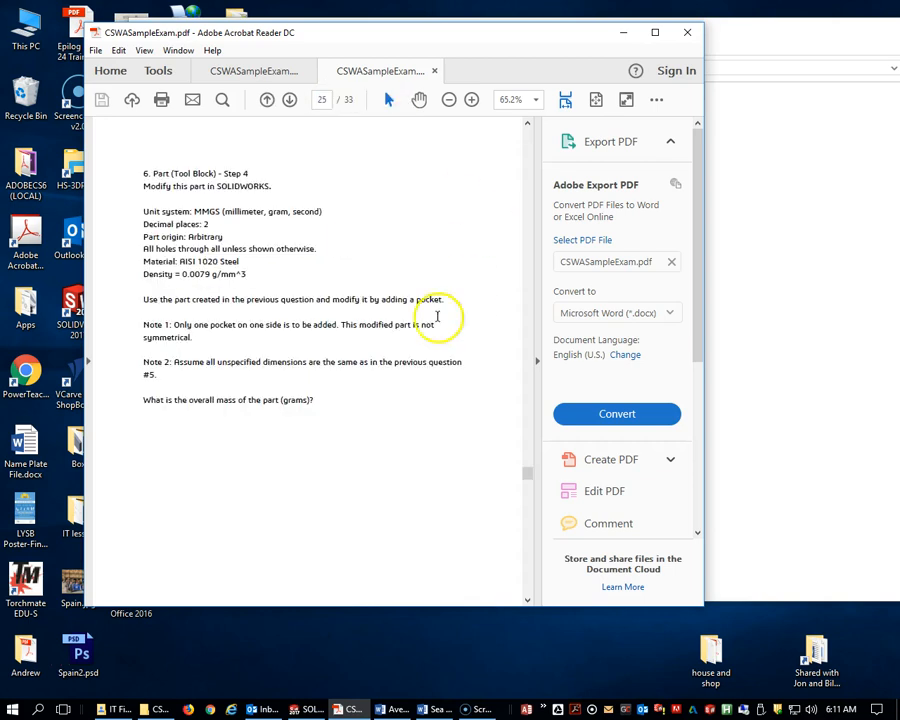
# Scroll through the exam PDF to the Part 3 Assembly Modeling questions.
pyautogui.scroll(-5, 392, 322)
pyautogui.scroll(-4, 390, 323)
pyautogui.scroll(11, 390, 323)
pyautogui.scroll(-12, 391, 321)
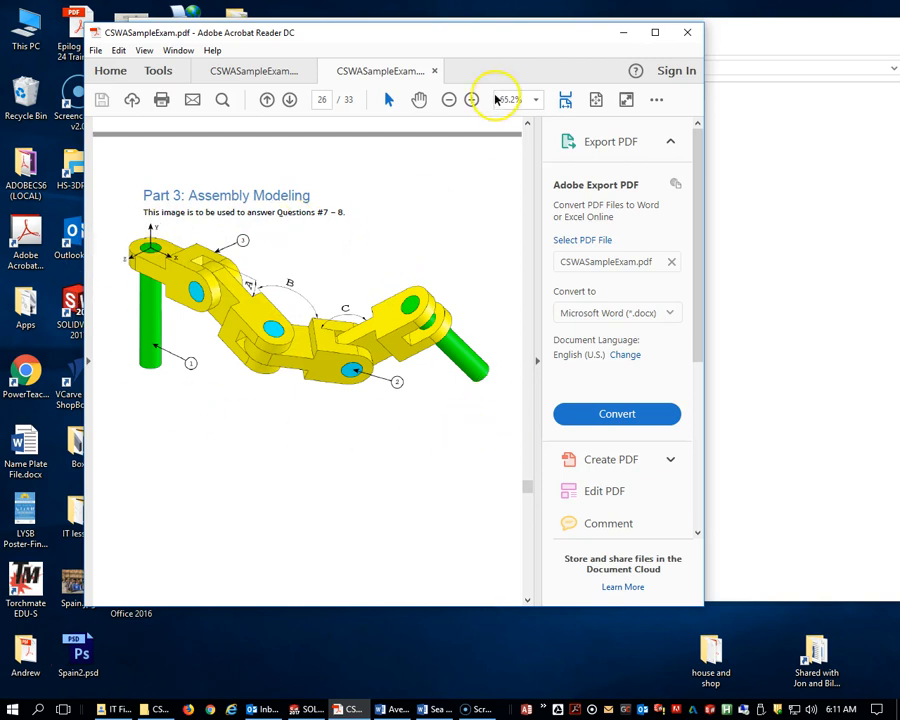
pyautogui.moveTo(449, 38); pyautogui.dragTo(898, 80)
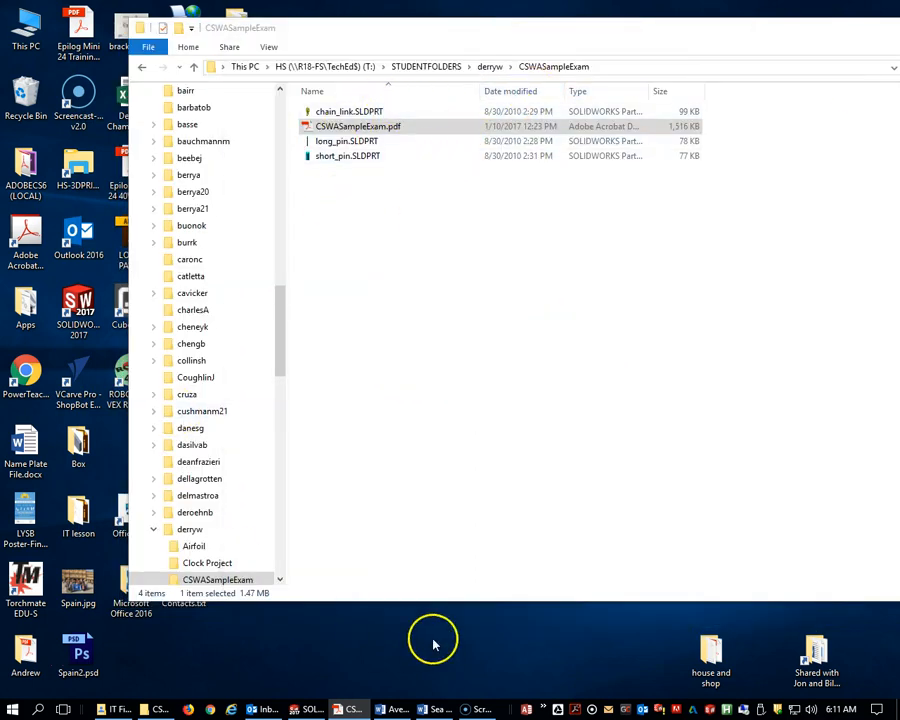
# Switch to SOLIDWORKS and create a new Assembly document.
pyautogui.click(308, 708)
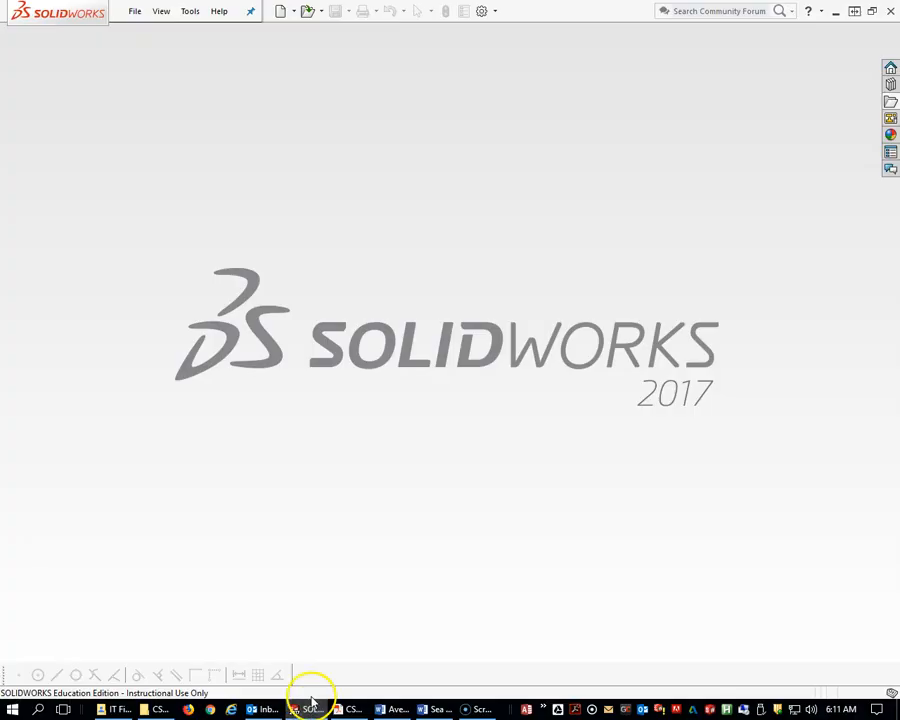
pyautogui.click(133, 12)
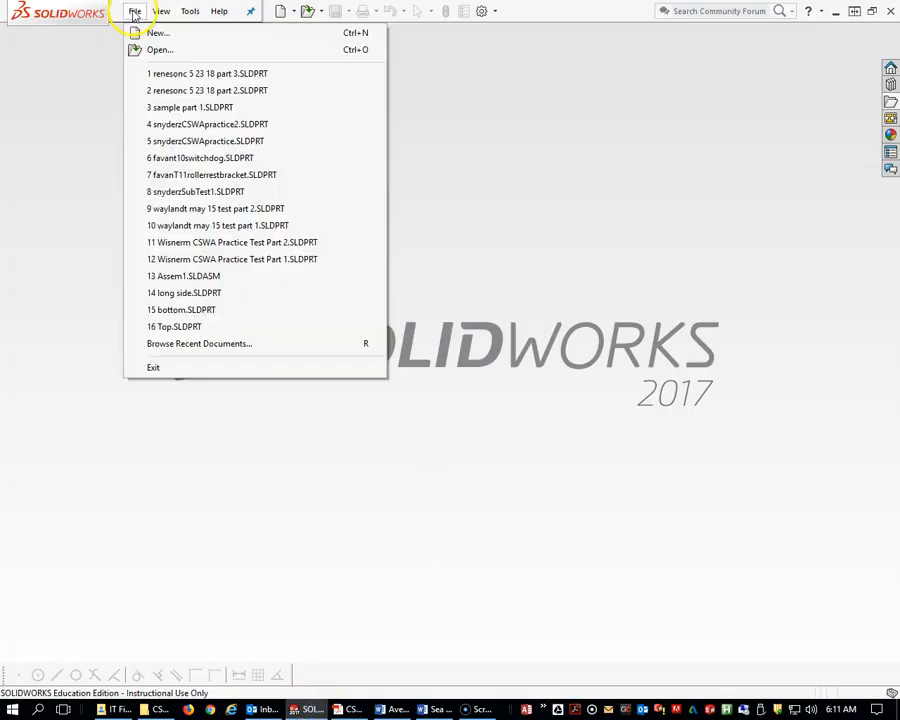
pyautogui.click(152, 33)
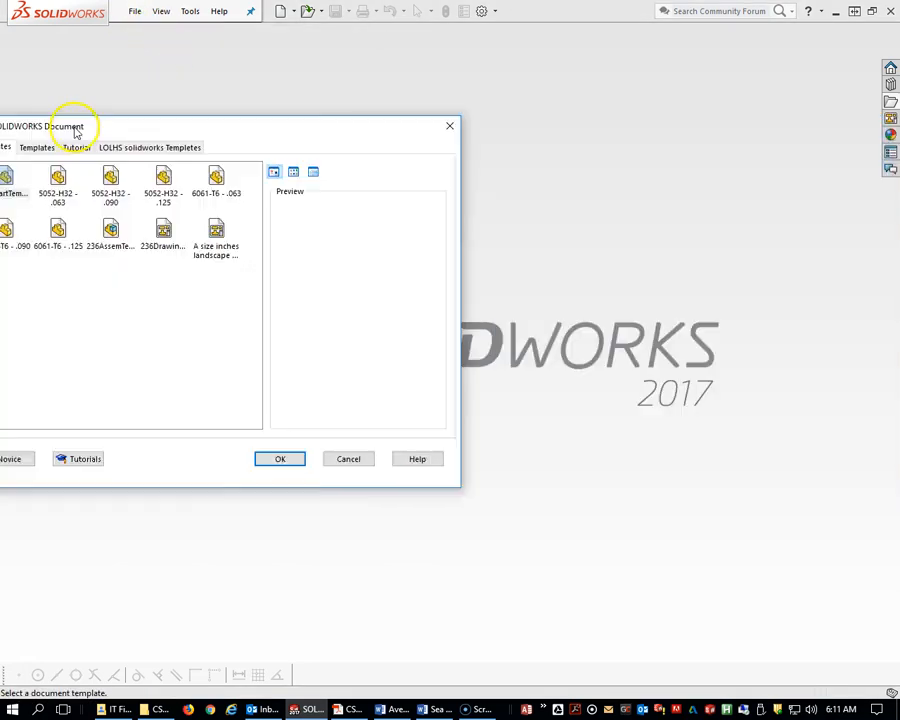
pyautogui.moveTo(74, 132); pyautogui.dragTo(263, 98)
pyautogui.click(172, 427)
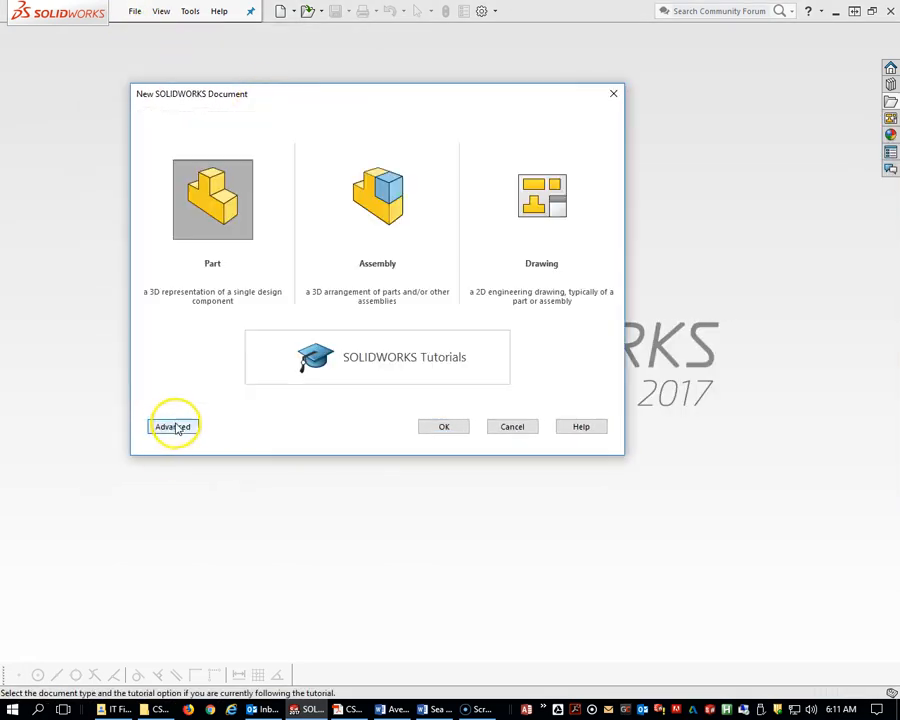
pyautogui.click(392, 197)
pyautogui.click(385, 195)
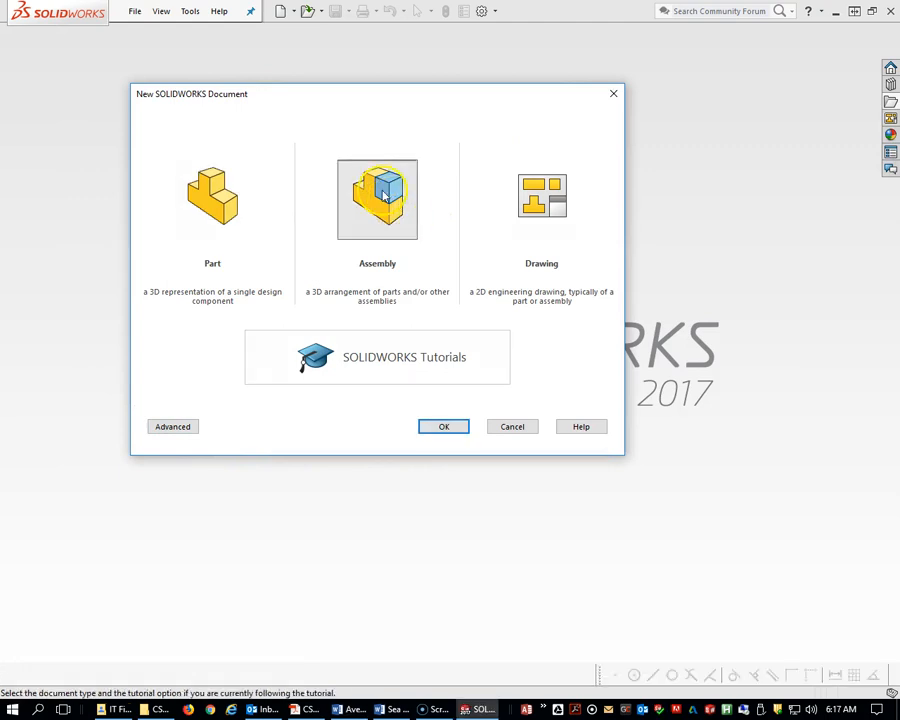
pyautogui.click(440, 422)
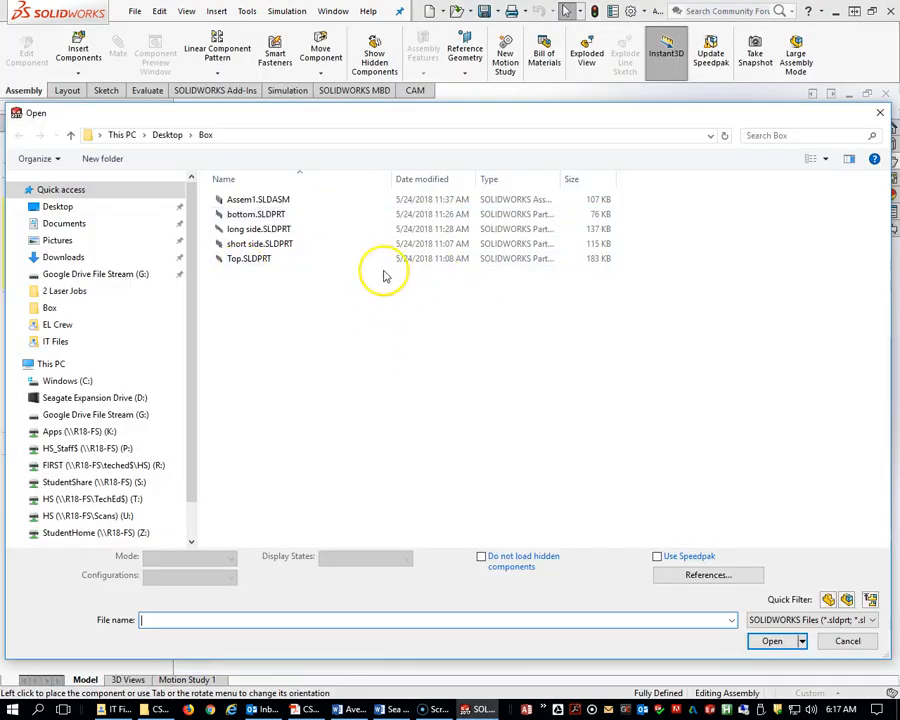
pyautogui.moveTo(224, 118); pyautogui.dragTo(604, 157)
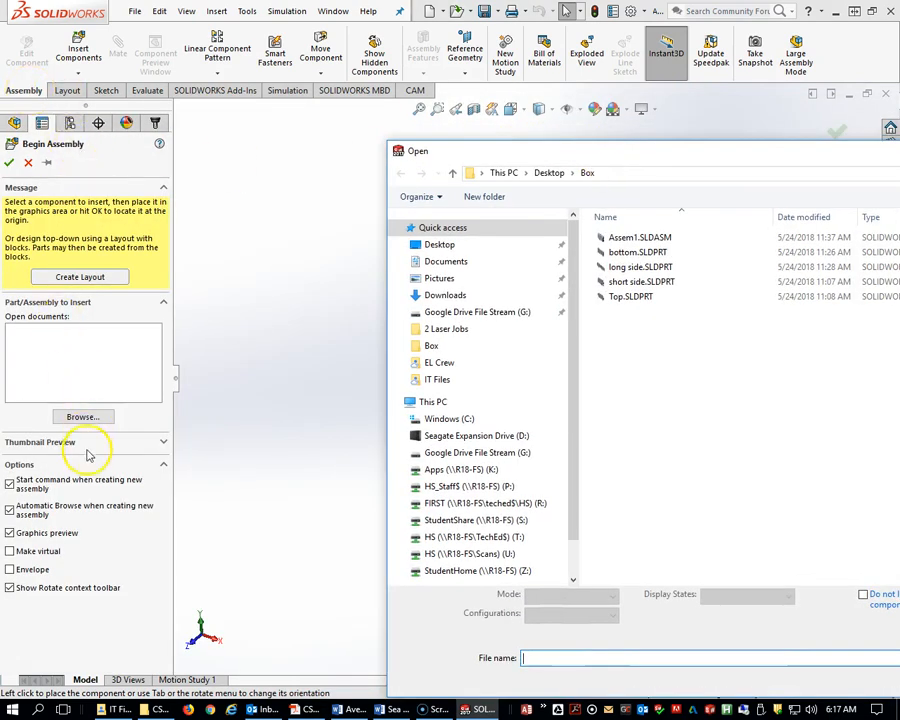
pyautogui.moveTo(830, 151); pyautogui.dragTo(452, 144)
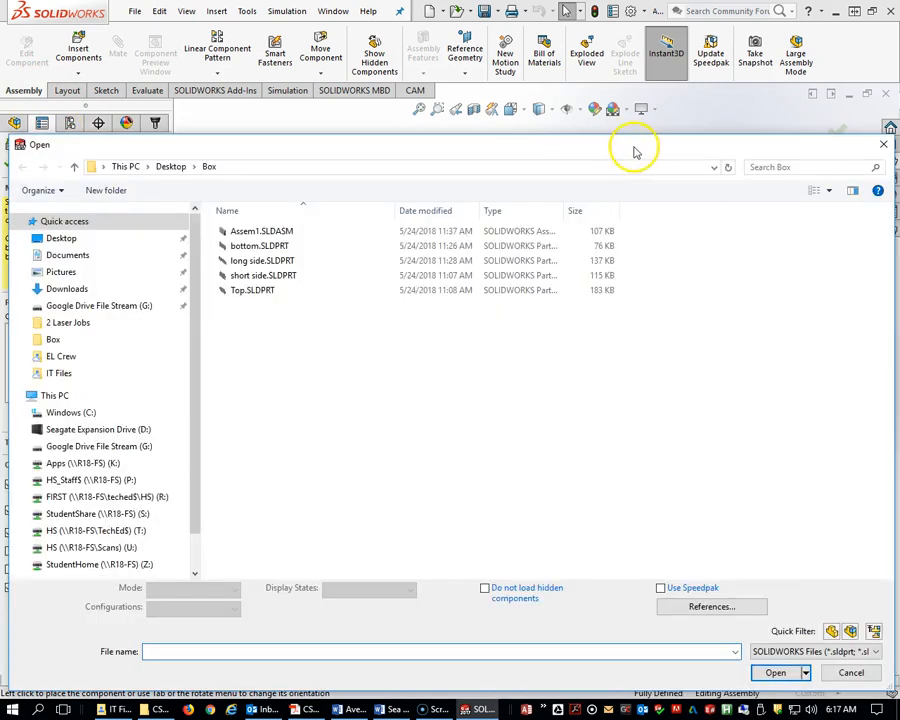
pyautogui.moveTo(633, 152); pyautogui.dragTo(388, 158)
pyautogui.click(626, 152)
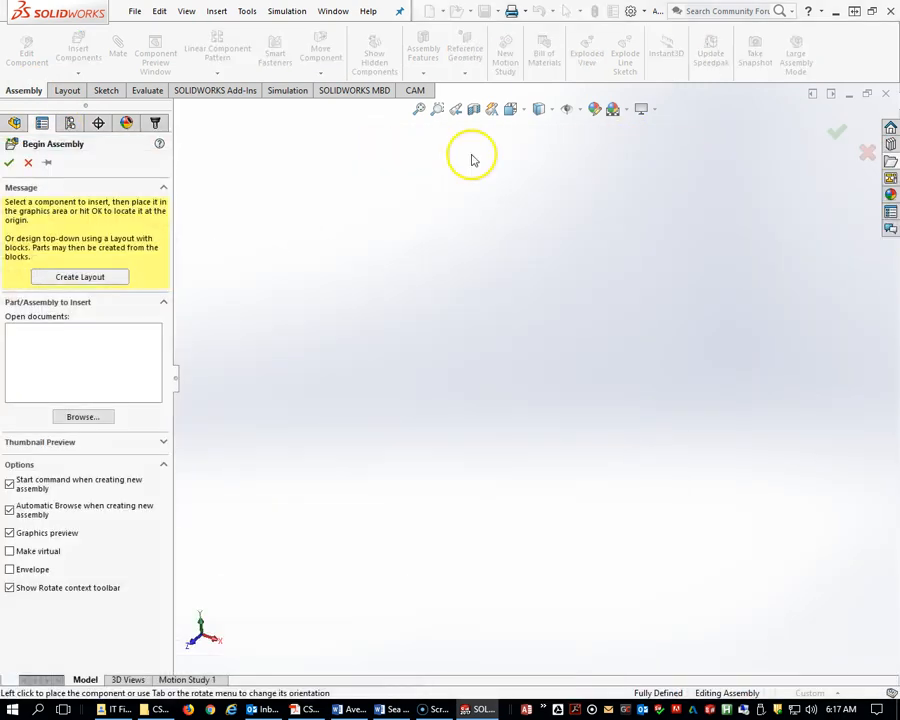
pyautogui.click(28, 163)
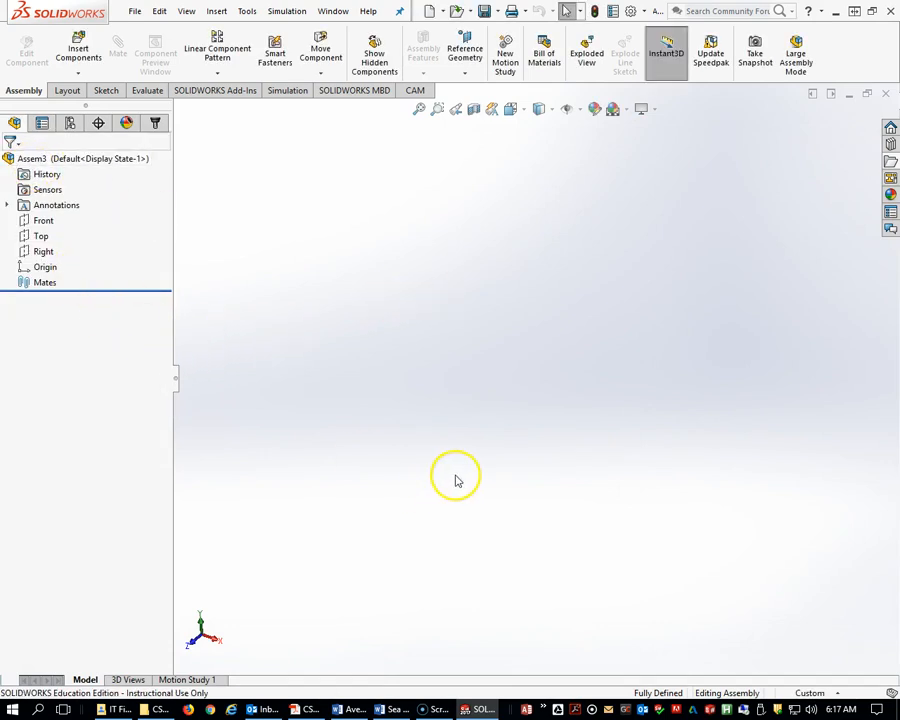
# Start inserting components and browse to the CSWASampleExam folder inside the student's folder under STUDENTFOLDERS on the T: drive.
pyautogui.click(570, 110)
pyautogui.click(567, 190)
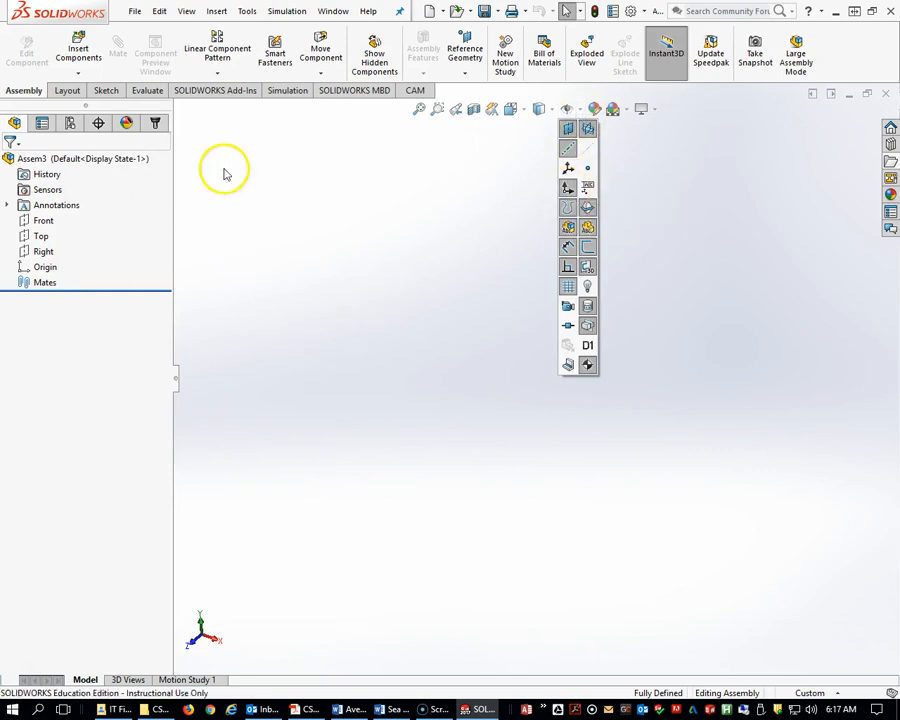
pyautogui.click(78, 73)
pyautogui.click(80, 90)
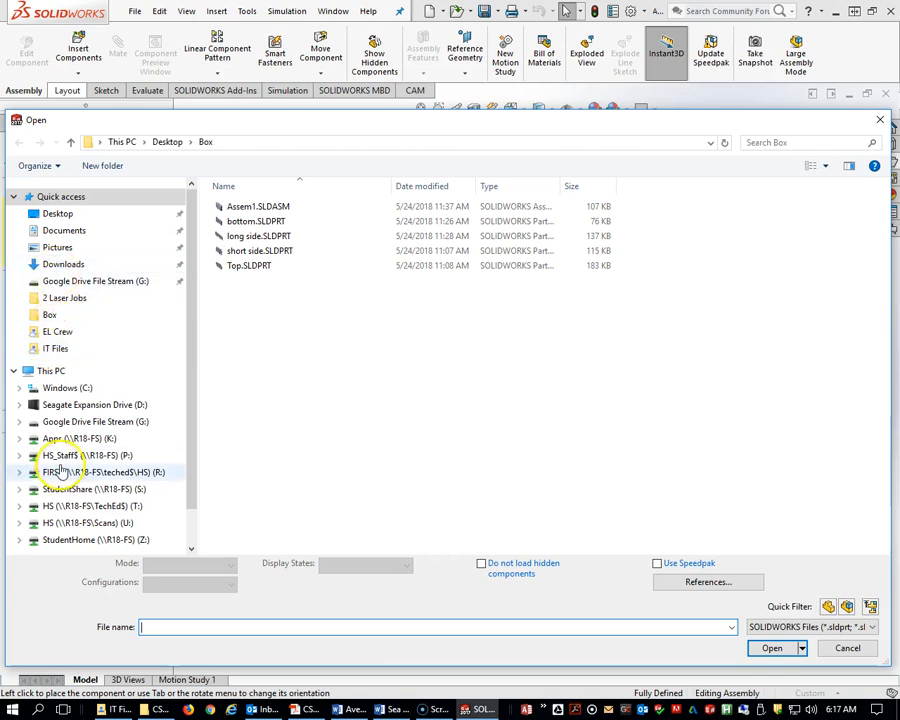
pyautogui.scroll(-2, 58, 450)
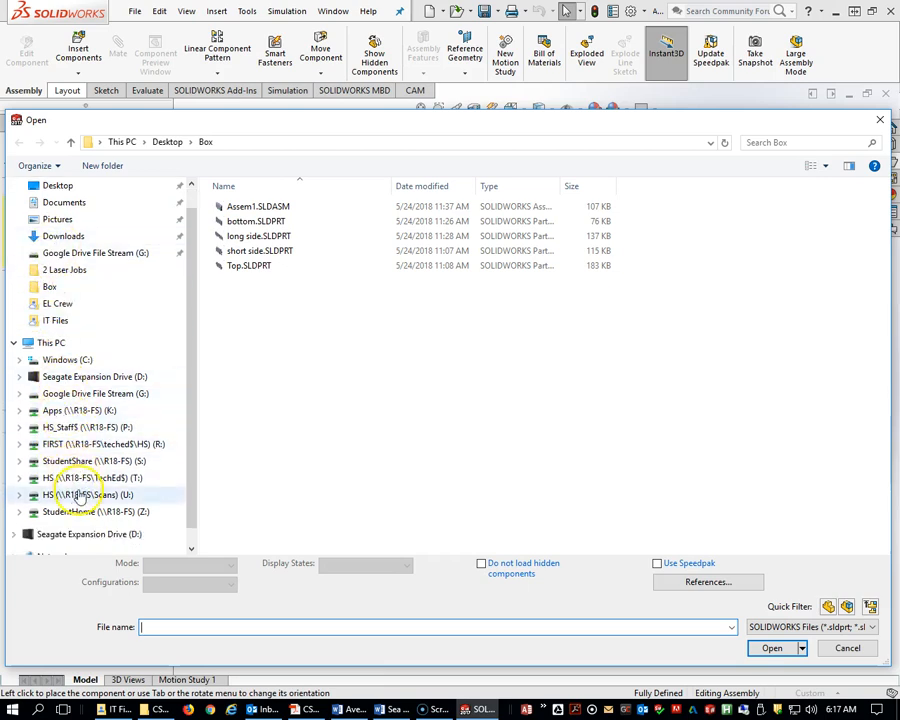
pyautogui.click(73, 480)
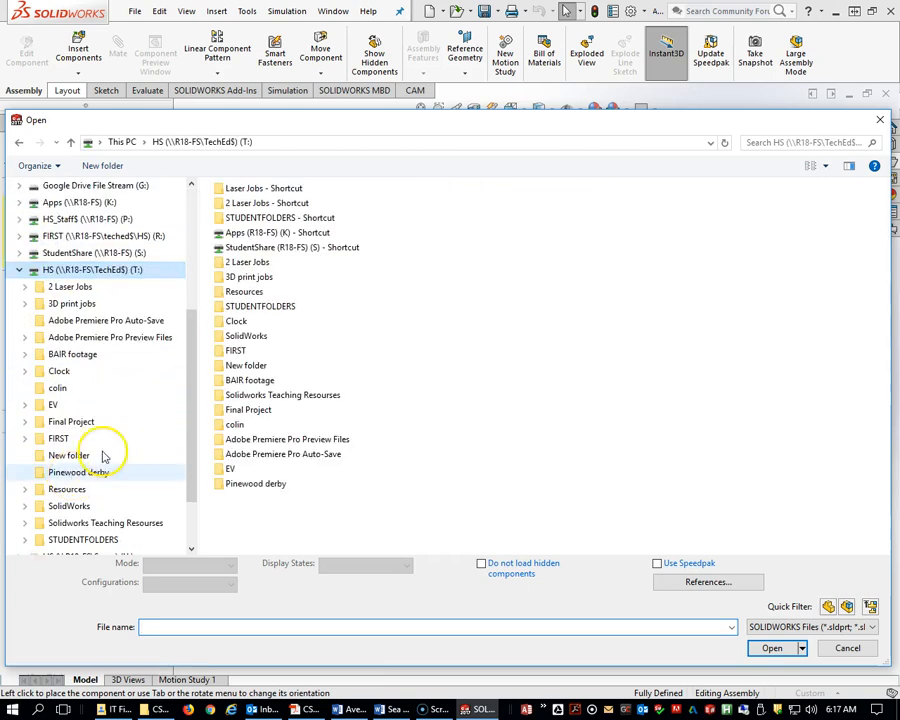
pyautogui.click(247, 308)
pyautogui.doubleClick(247, 308)
pyautogui.scroll(-5, 261, 402)
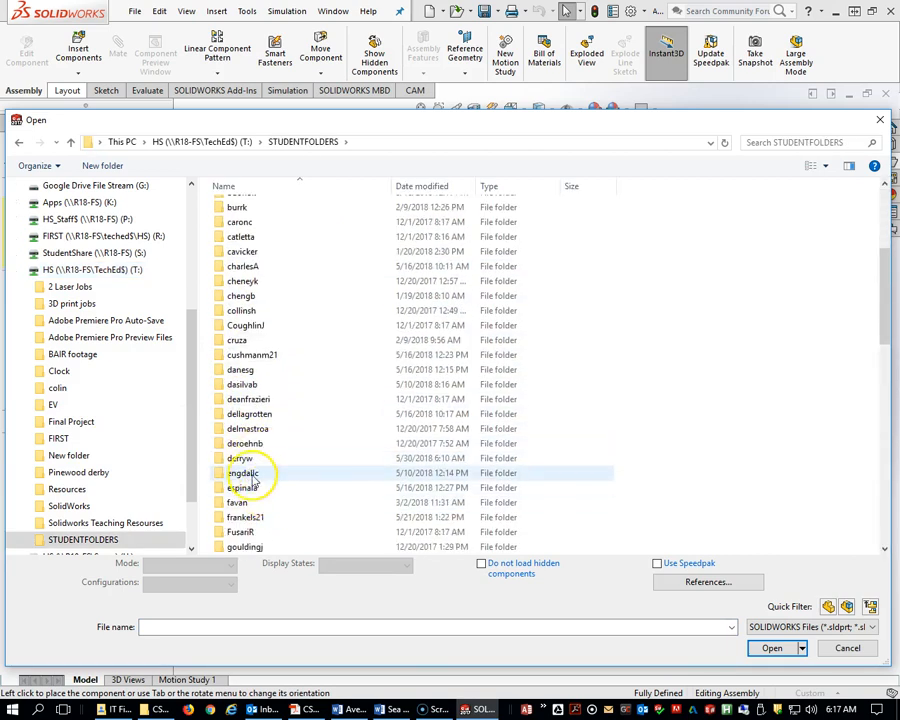
pyautogui.doubleClick(254, 459)
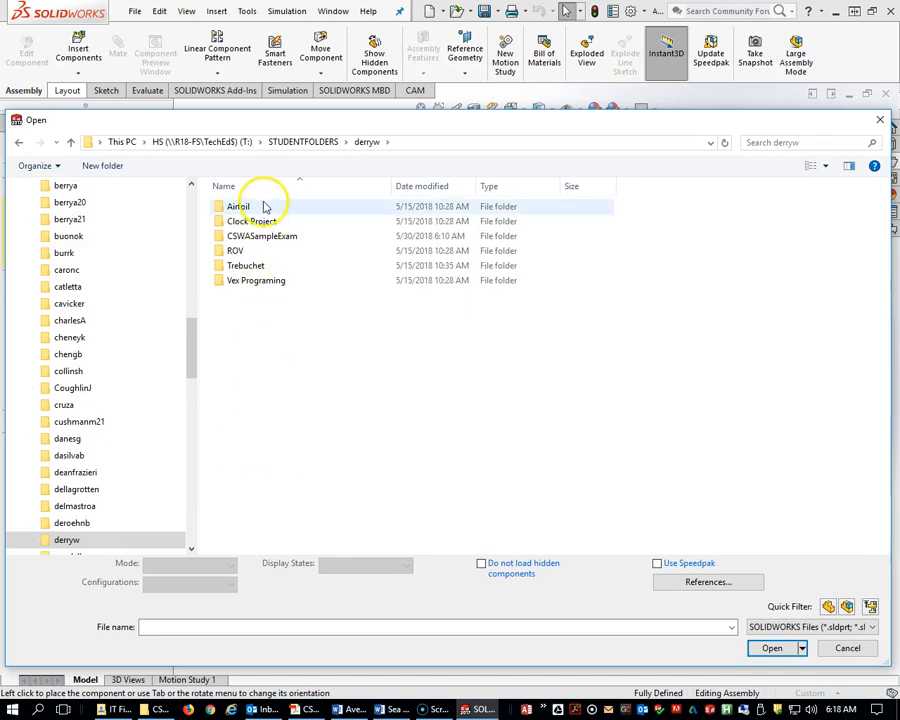
pyautogui.click(262, 240)
pyautogui.doubleClick(262, 240)
# Switch the file browser view to extra large icons to preview the parts.
pyautogui.rightClick(341, 337)
pyautogui.moveTo(371, 345)
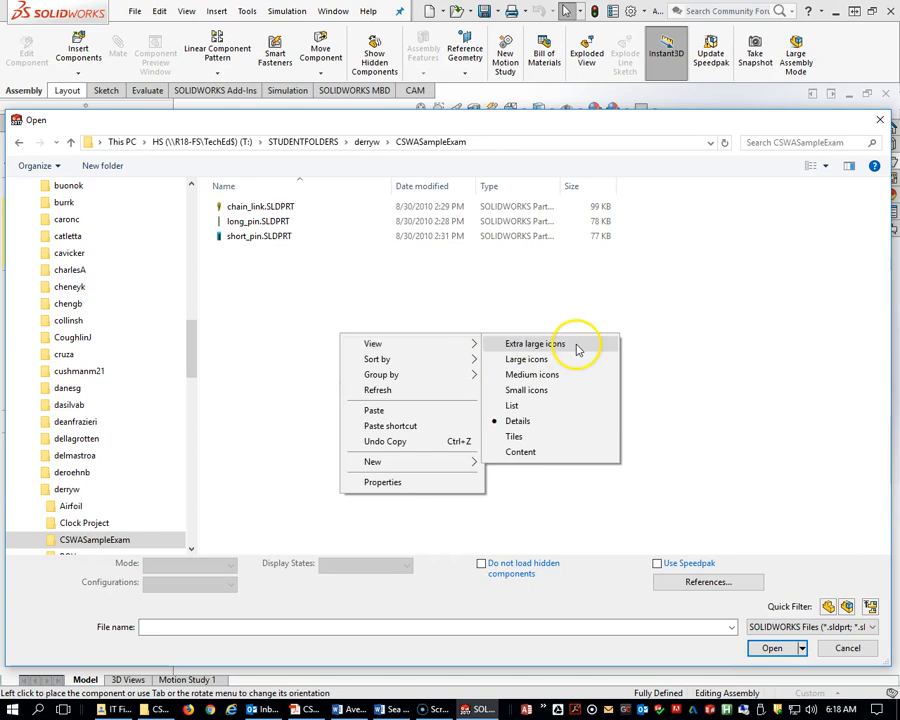
pyautogui.click(578, 347)
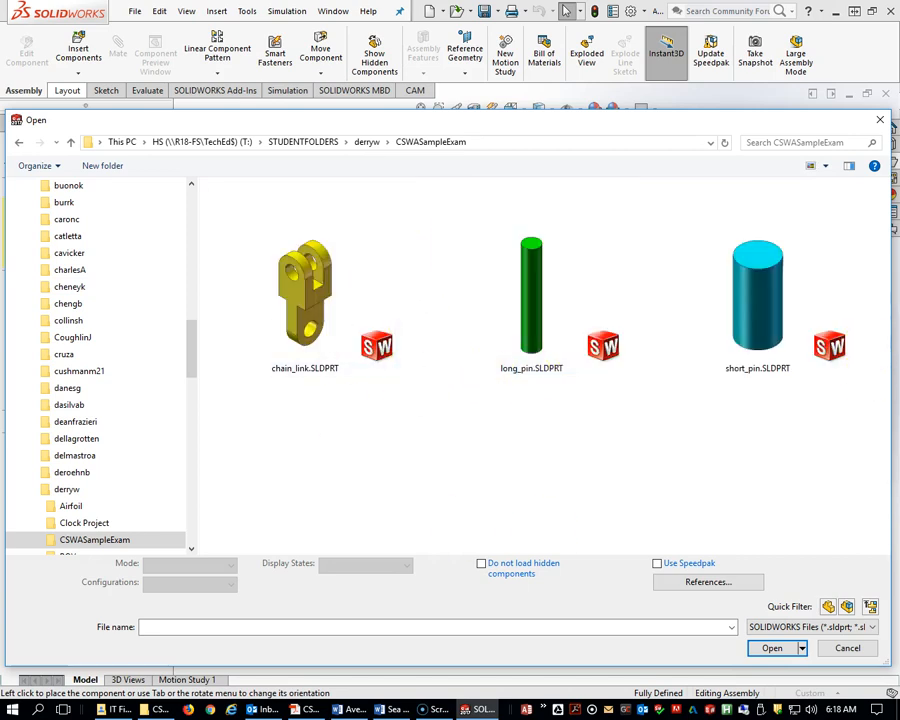
# Review question 7's chain link assembly conditions and angles in the exam PDF.
pyautogui.moveTo(899, 82); pyautogui.dragTo(475, 61)
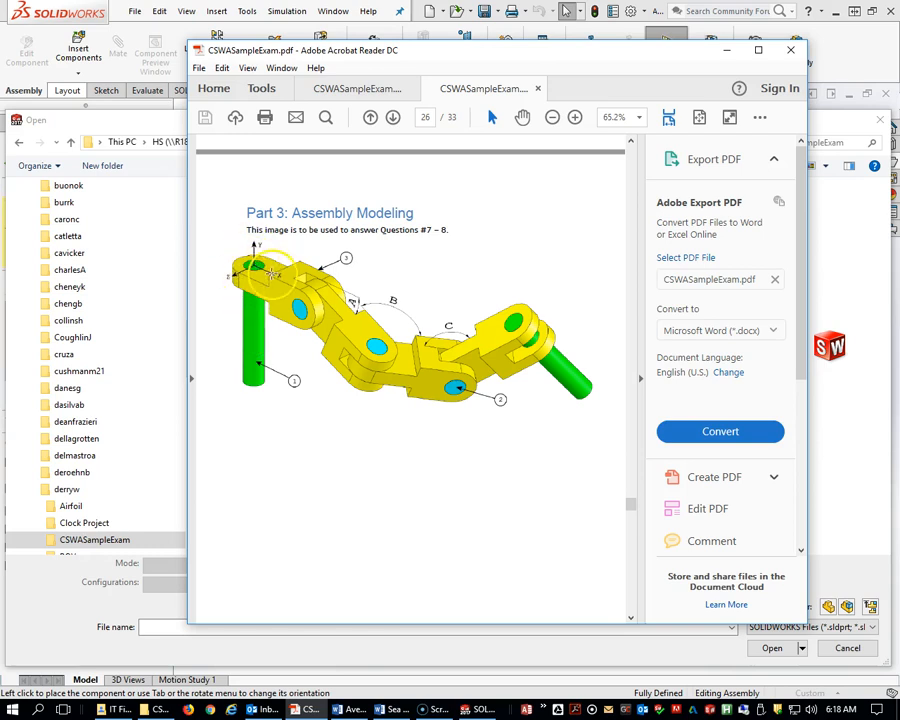
pyautogui.scroll(-10, 370, 450)
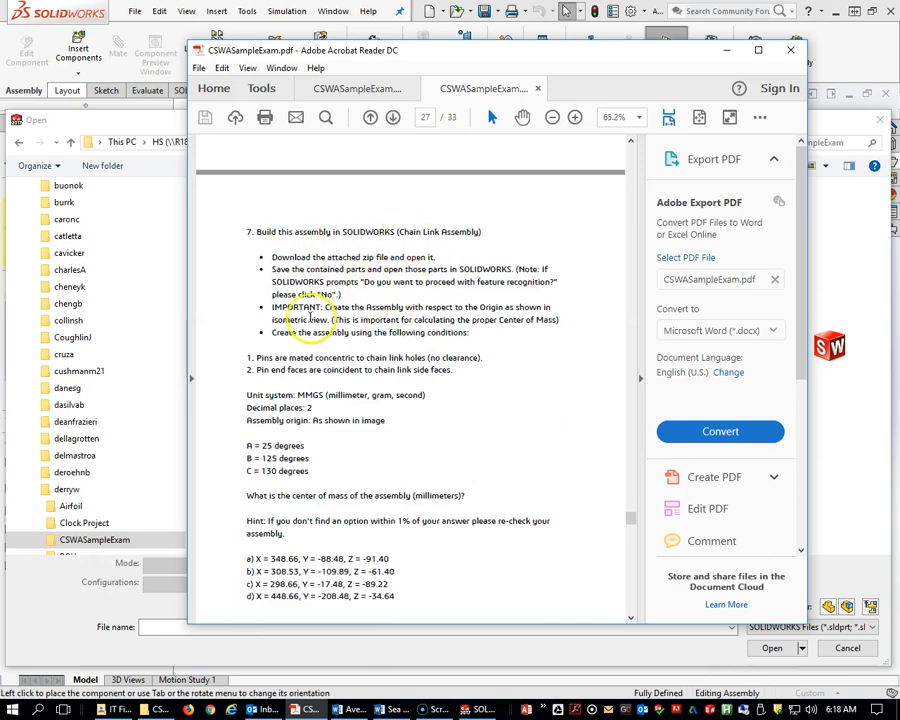
pyautogui.scroll(-1, 340, 318)
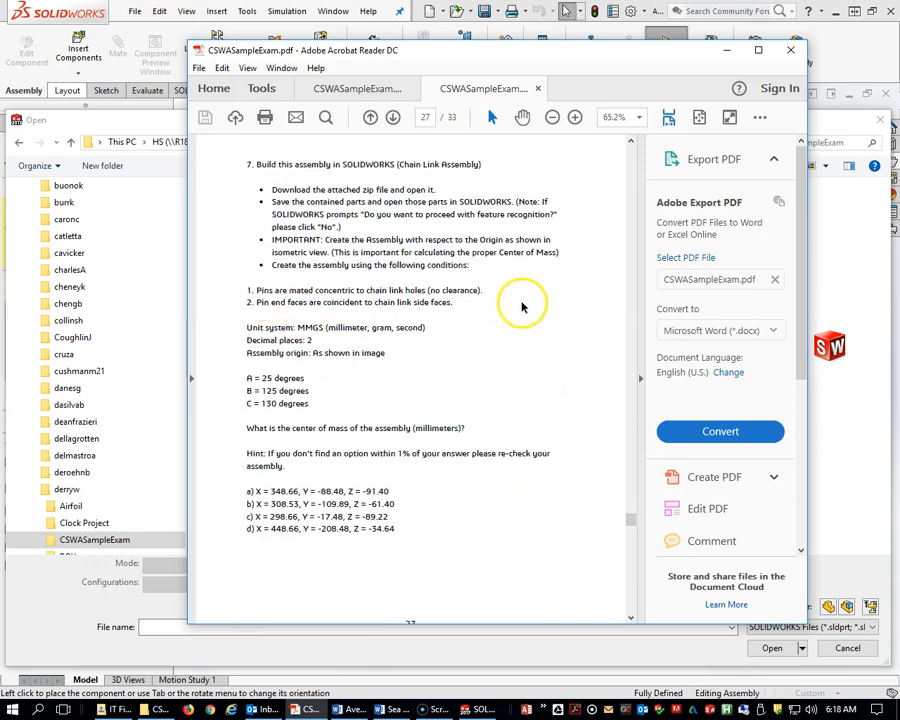
pyautogui.scroll(-1, 298, 345)
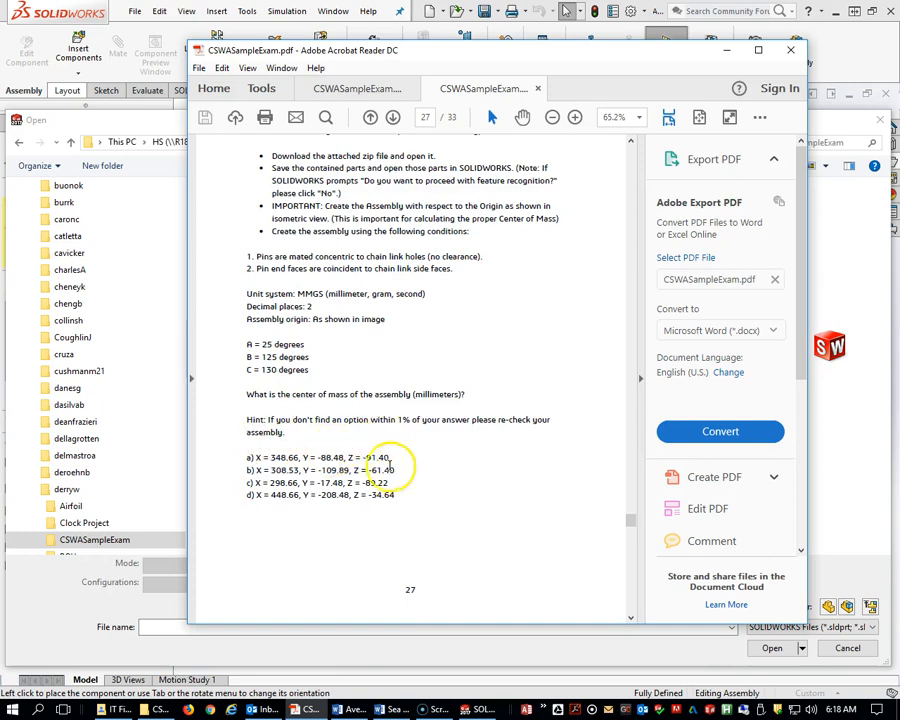
pyautogui.scroll(2, 330, 300)
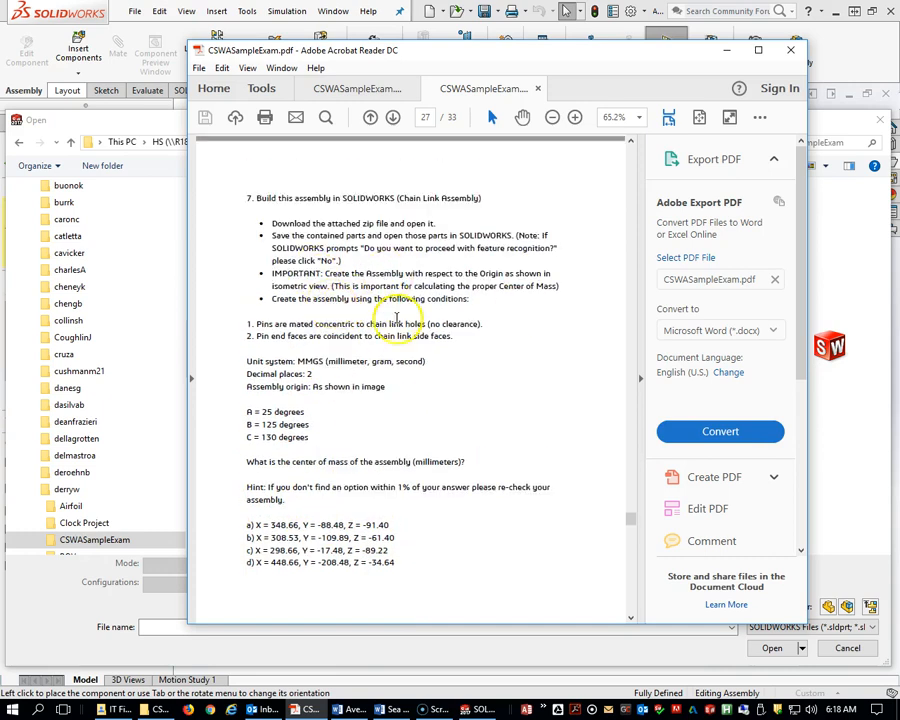
pyautogui.scroll(-4, 356, 472)
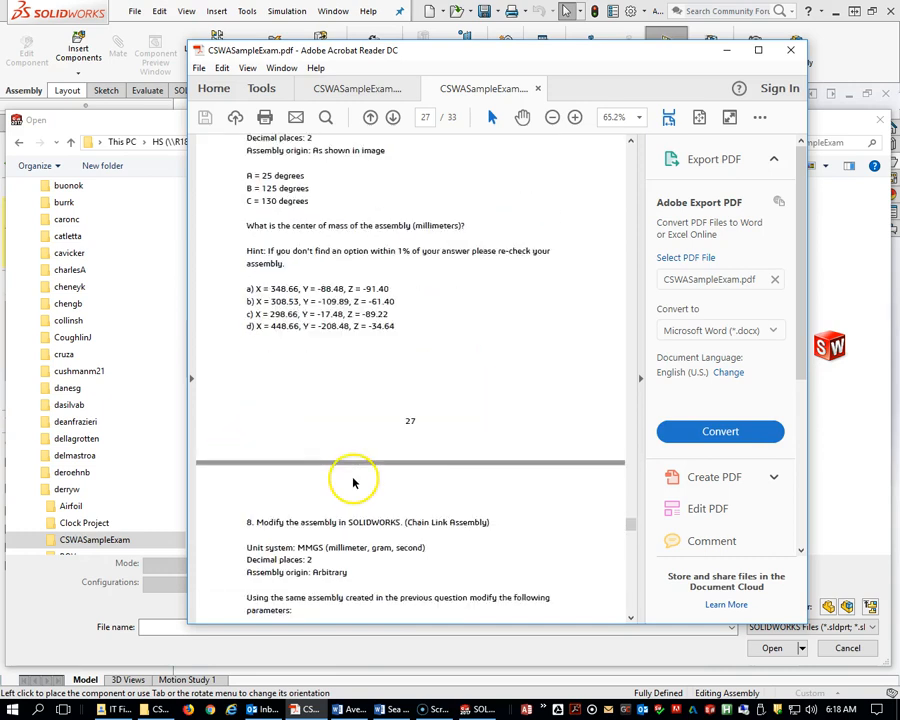
pyautogui.scroll(-6, 353, 483)
pyautogui.scroll(-10, 353, 483)
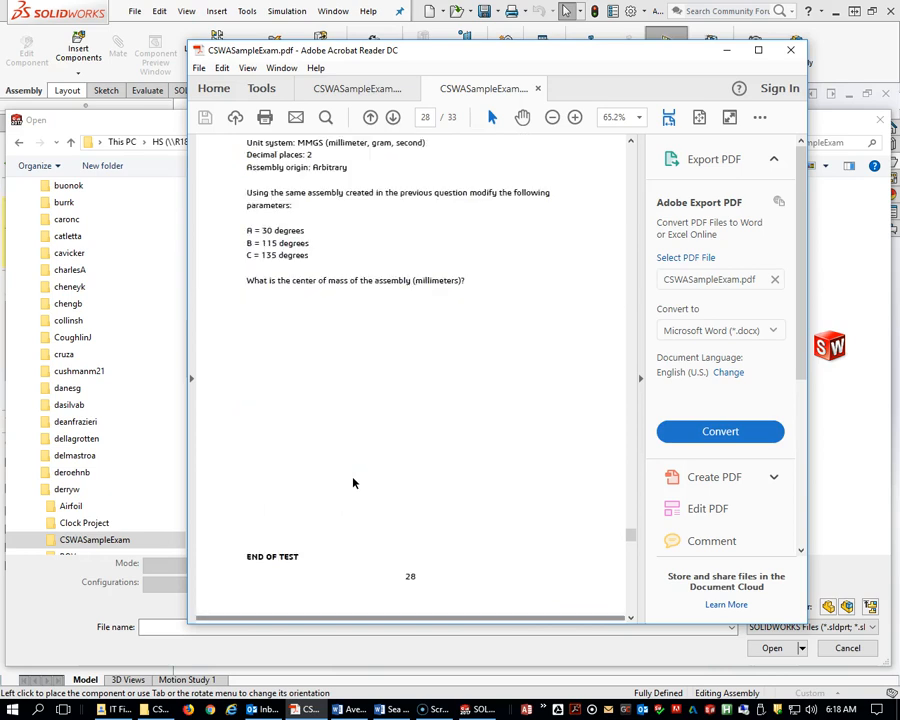
pyautogui.scroll(20, 354, 482)
pyautogui.scroll(13, 354, 474)
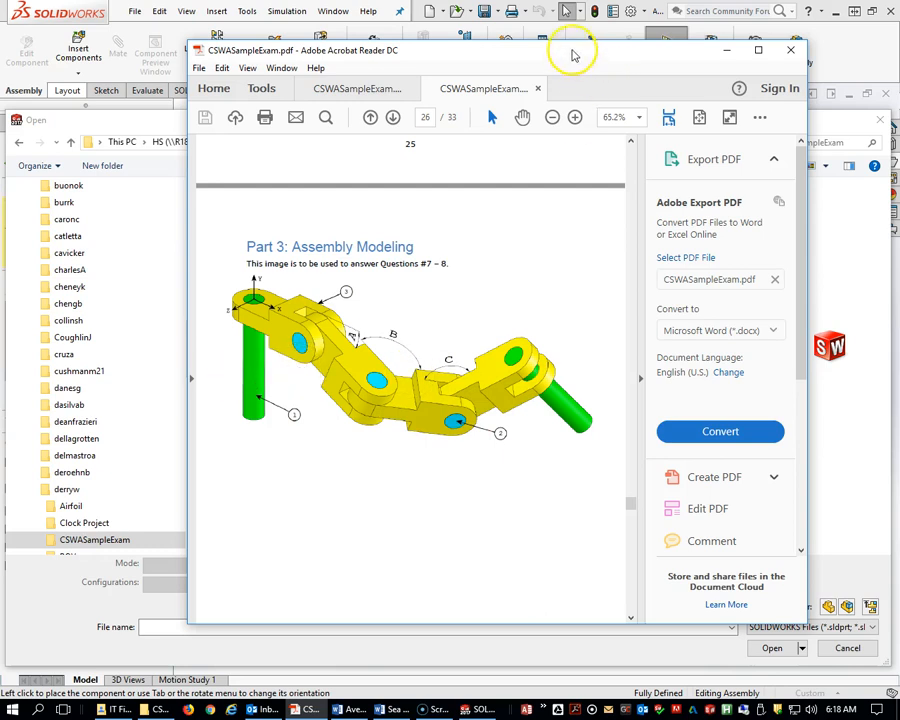
pyautogui.moveTo(575, 55); pyautogui.dragTo(899, 55)
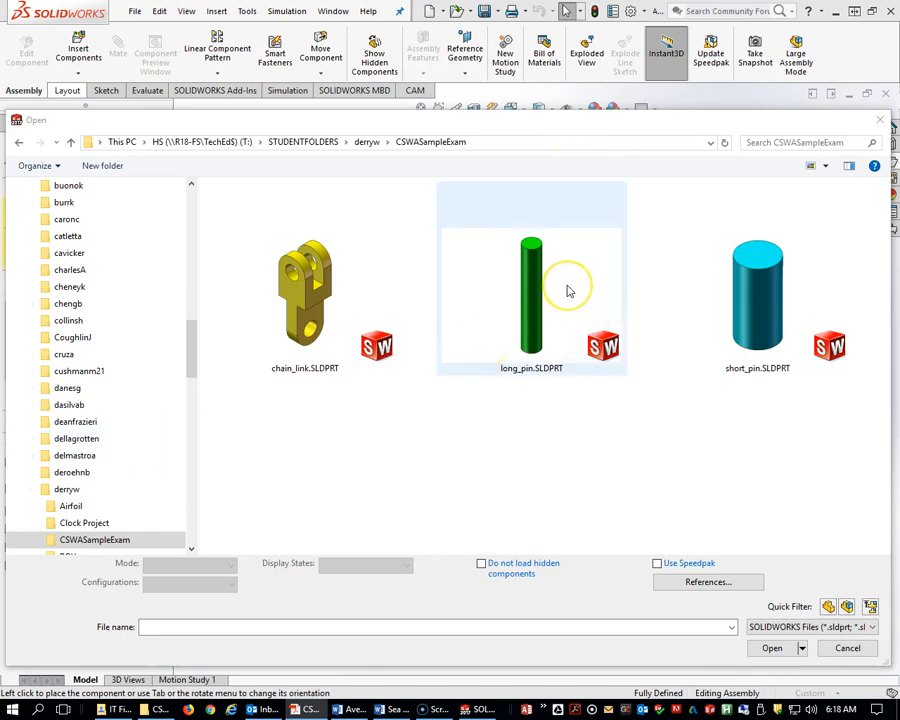
# Insert long_pin.SLDPRT at the assembly origin, converting PhotoWorks materials only to appearances.
pyautogui.moveTo(568, 123); pyautogui.dragTo(535, 117)
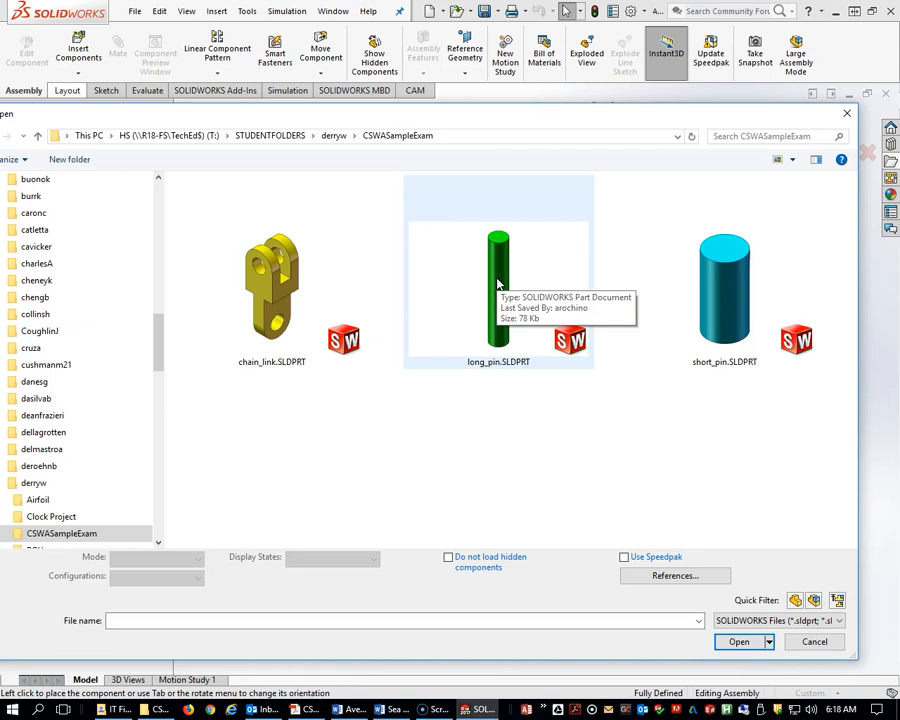
pyautogui.click(578, 390)
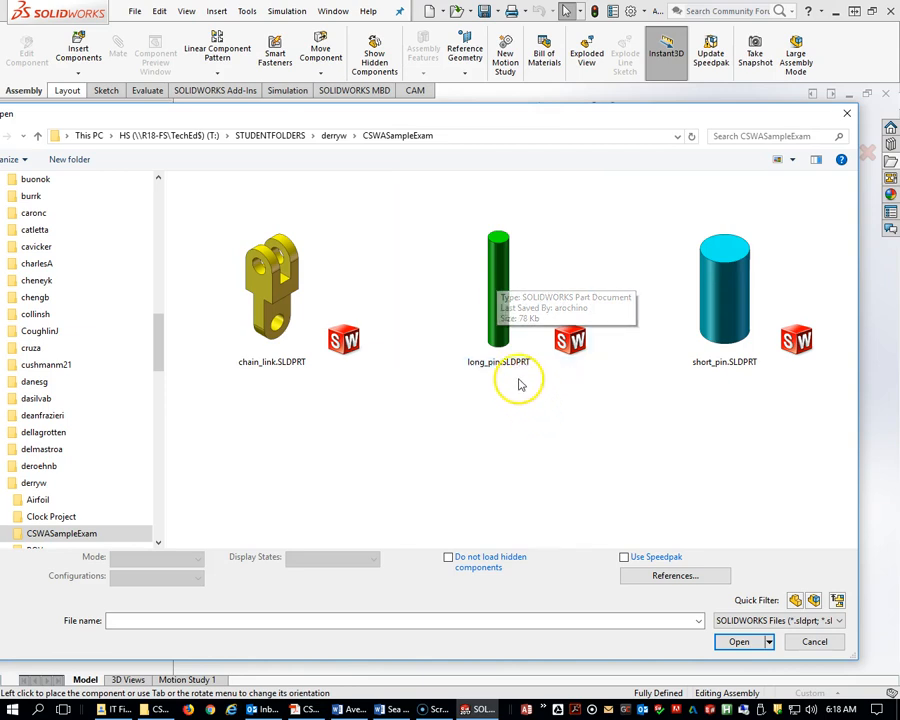
pyautogui.click(496, 293)
pyautogui.moveTo(502, 120); pyautogui.dragTo(518, 137)
pyautogui.doubleClick(508, 344)
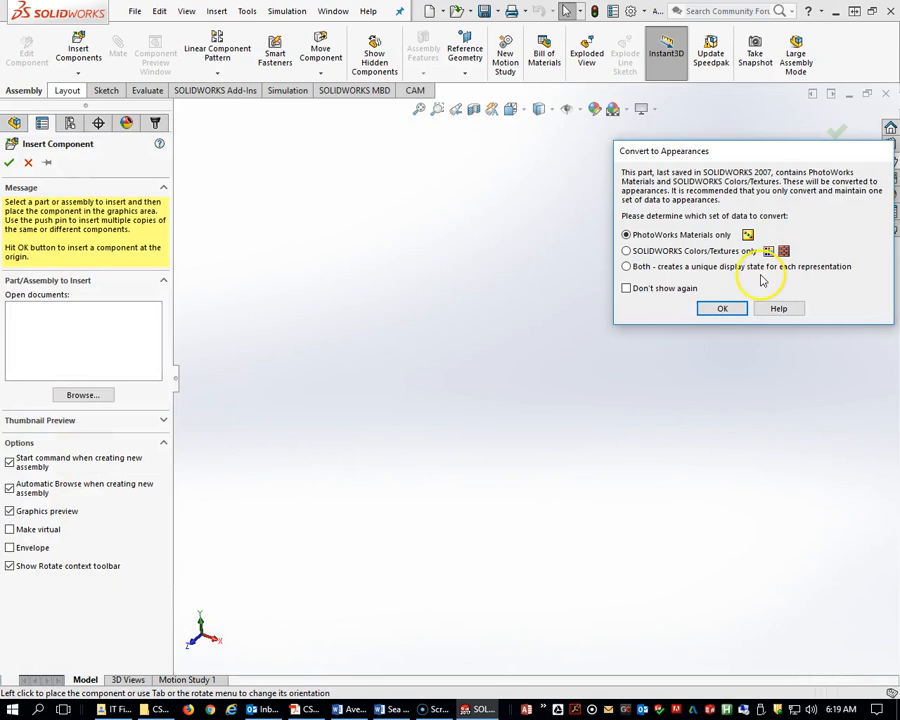
pyautogui.moveTo(738, 151); pyautogui.dragTo(759, 191)
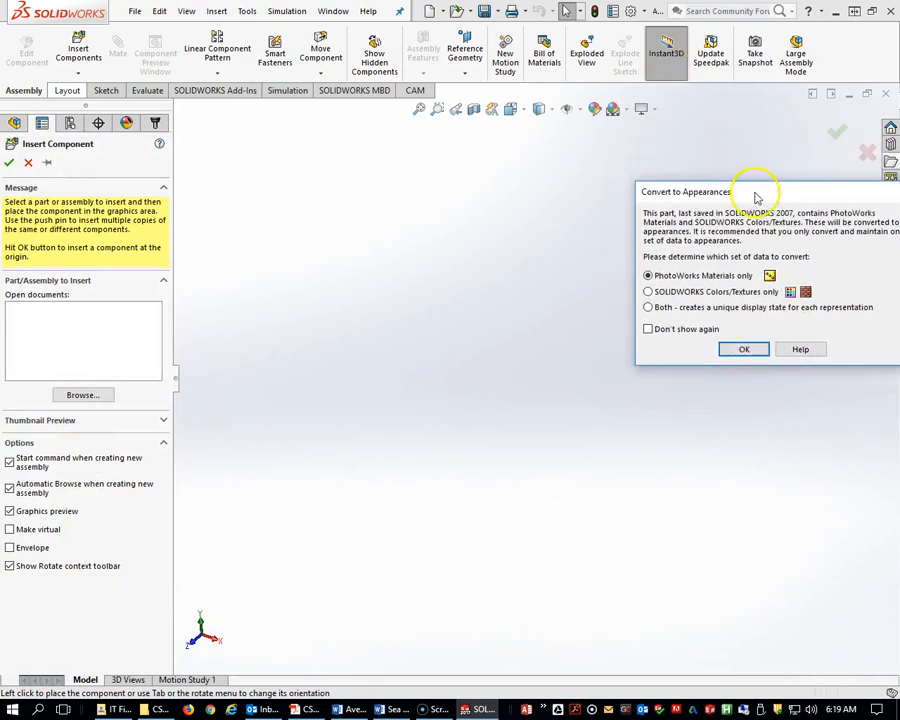
pyautogui.click(745, 350)
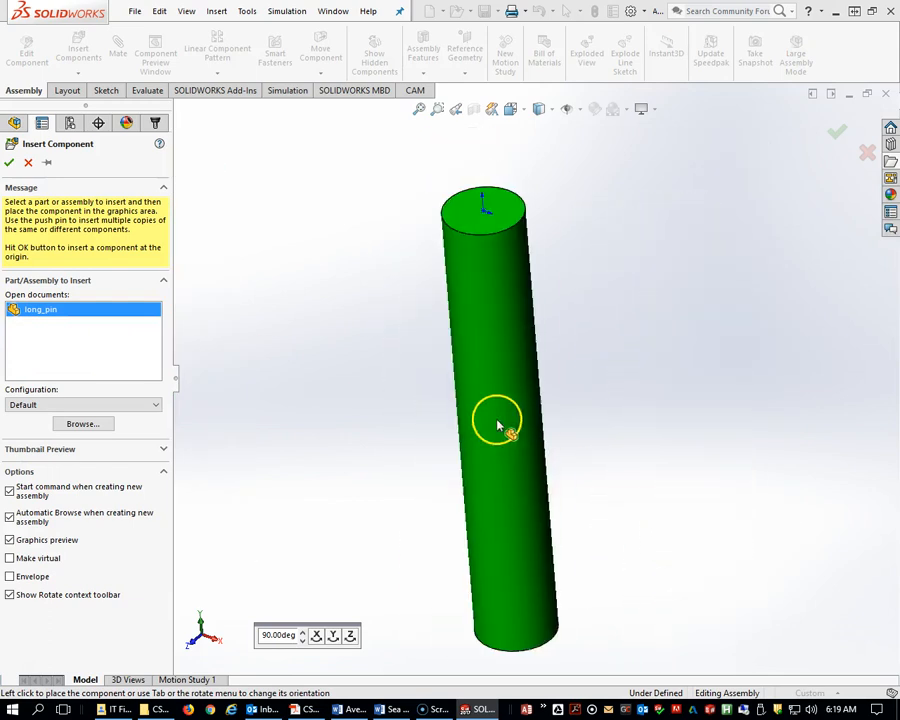
pyautogui.scroll(-4, 611, 411)
pyautogui.scroll(9, 611, 411)
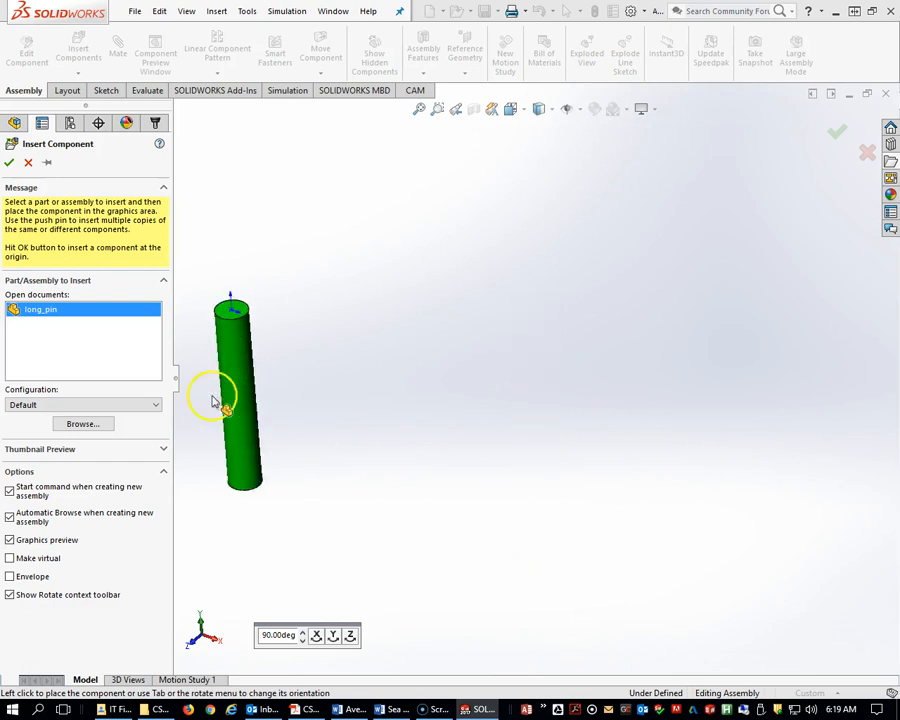
pyautogui.click(10, 164)
pyautogui.scroll(5, 605, 367)
pyautogui.moveTo(603, 366); pyautogui.dragTo(615, 335, button='middle')
pyautogui.click(582, 110)
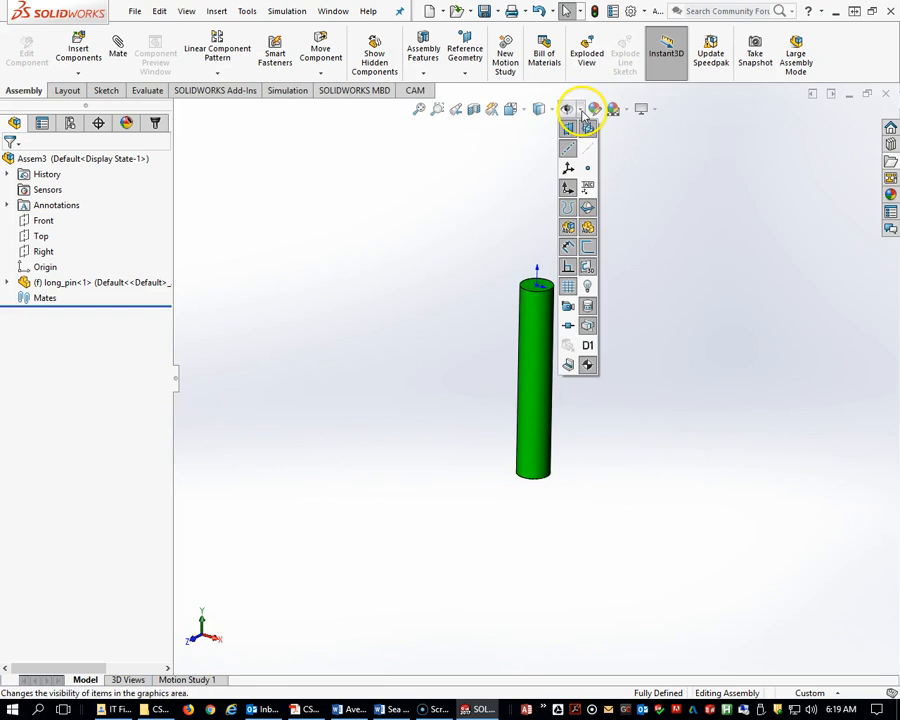
pyautogui.click(567, 188)
pyautogui.click(567, 188)
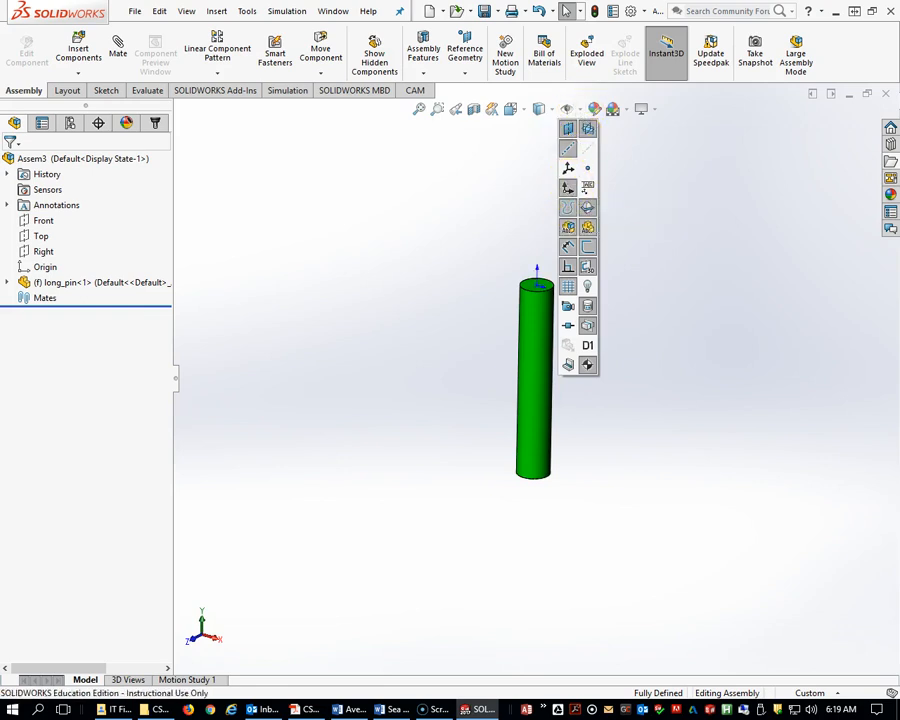
pyautogui.moveTo(899, 188)
pyautogui.mouseDown()
pyautogui.moveTo(811, 176)
pyautogui.moveTo(899, 168)
pyautogui.mouseUp()
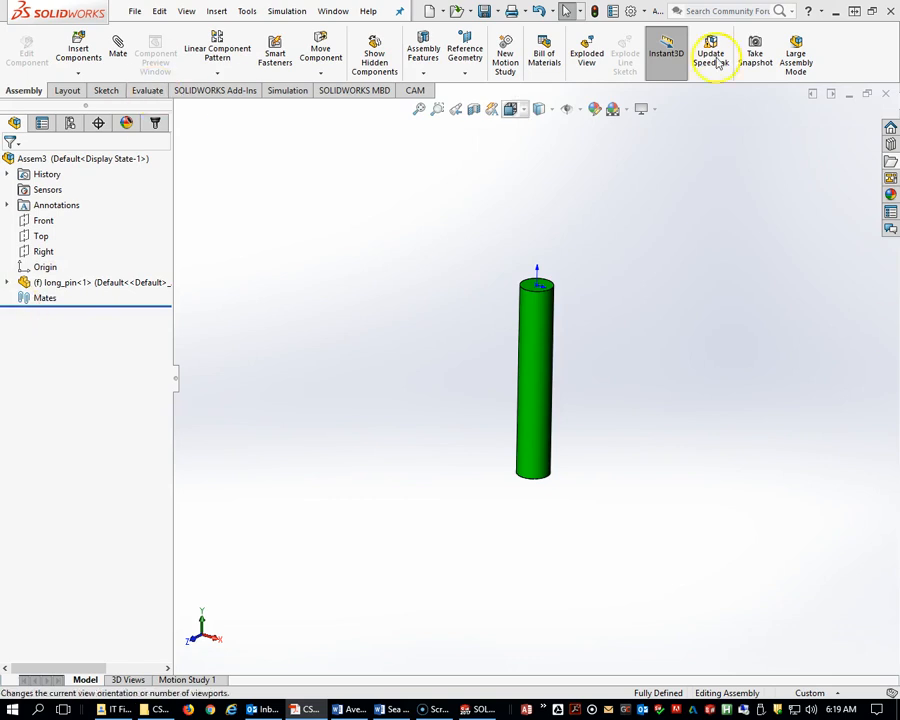
# Insert chain_link.SLDPRT and short_pin.SLDPRT together and place both in the graphics area beside the long pin.
pyautogui.click(78, 50)
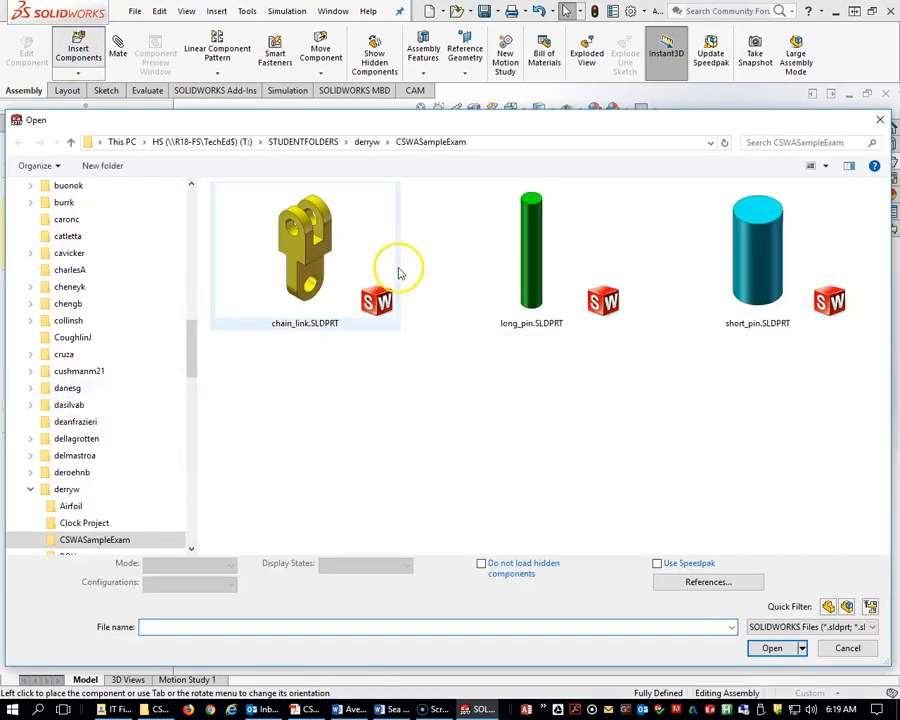
pyautogui.click(284, 282)
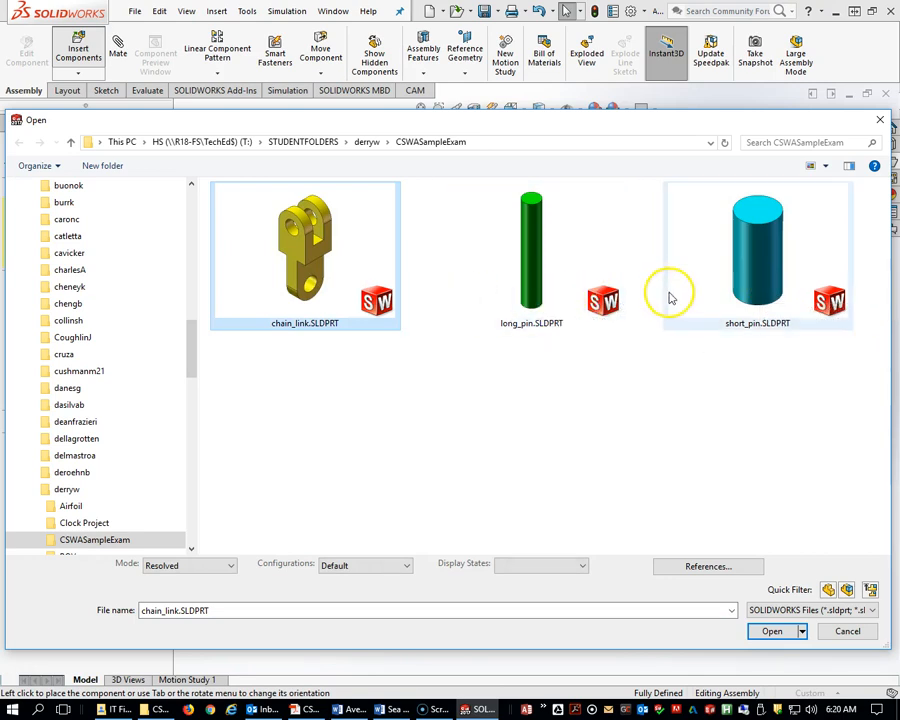
pyautogui.keyDown('ctrl'); pyautogui.click(763, 277); pyautogui.keyUp('ctrl')
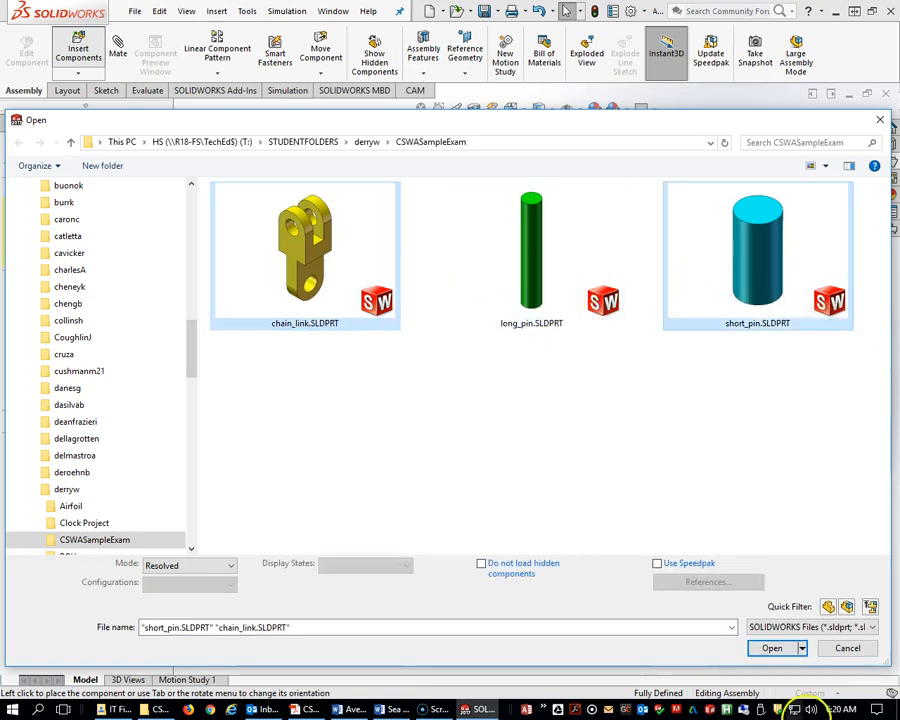
pyautogui.click(772, 648)
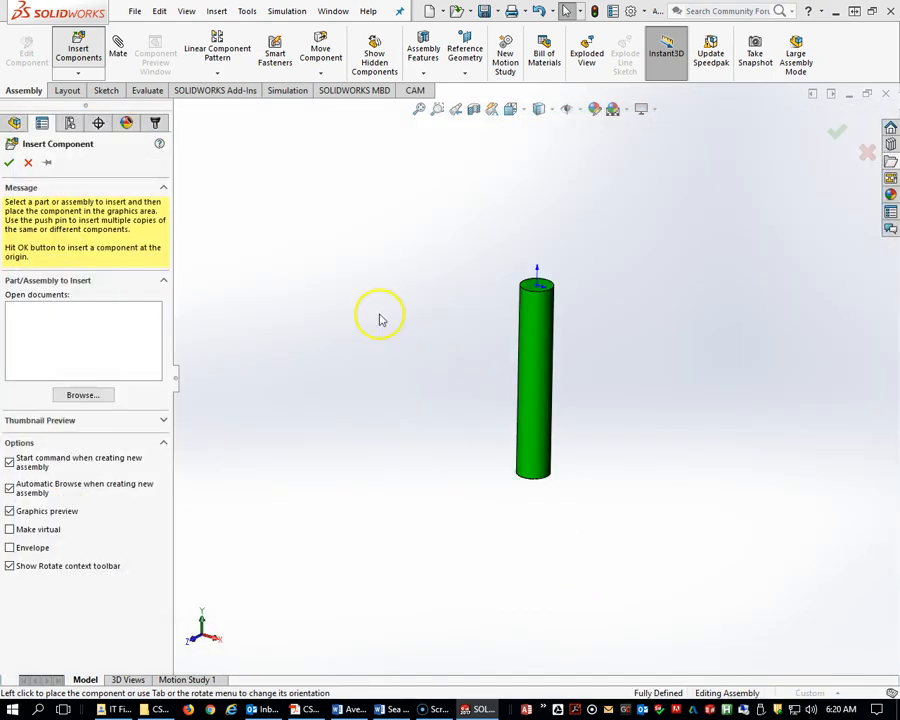
pyautogui.click(745, 350)
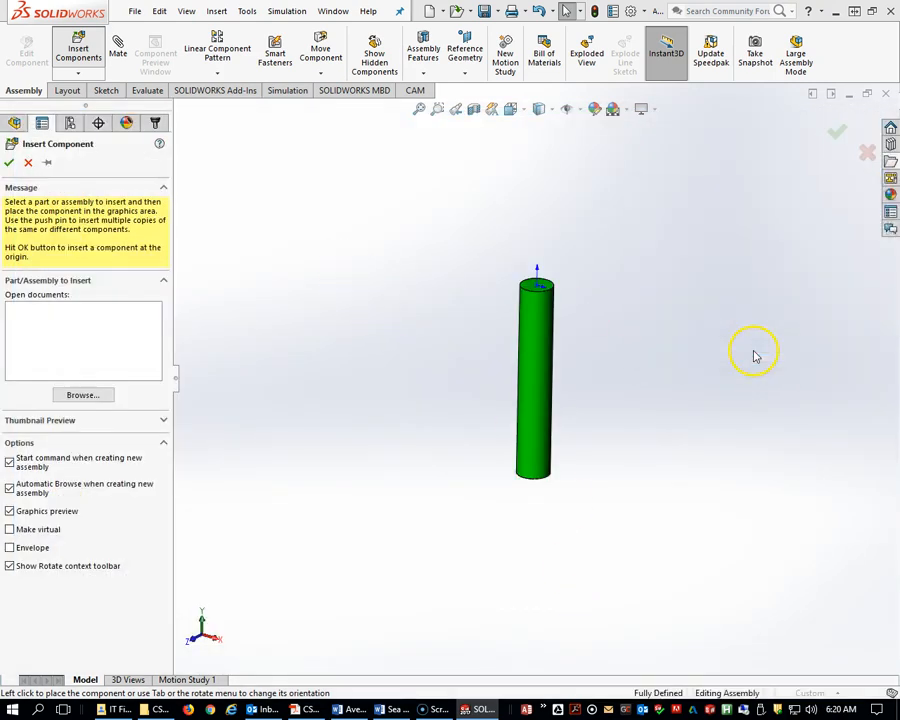
pyautogui.click(748, 352)
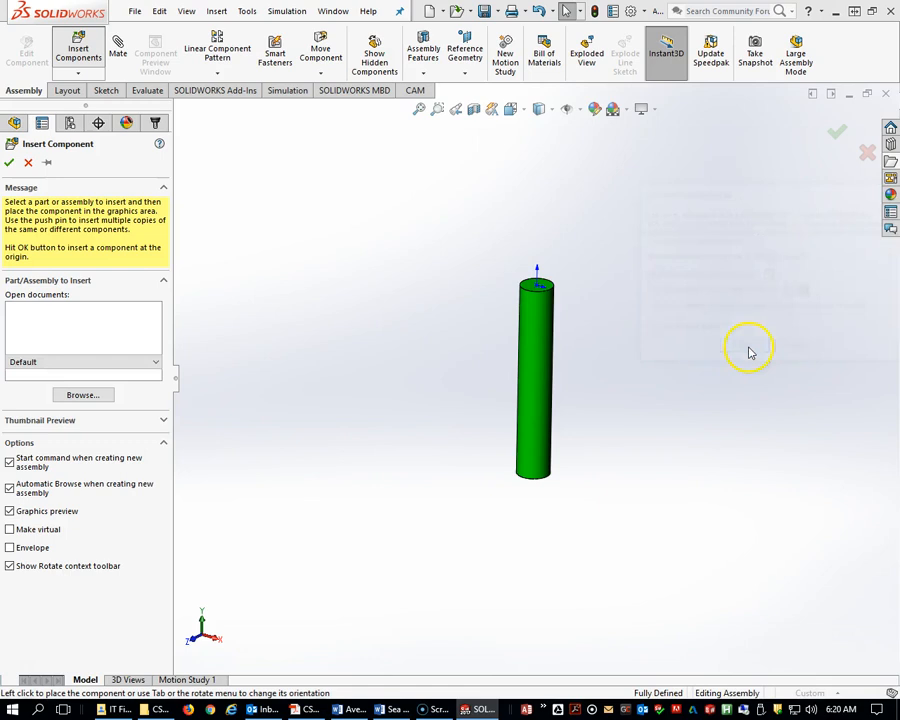
pyautogui.click(640, 258)
pyautogui.click(688, 258)
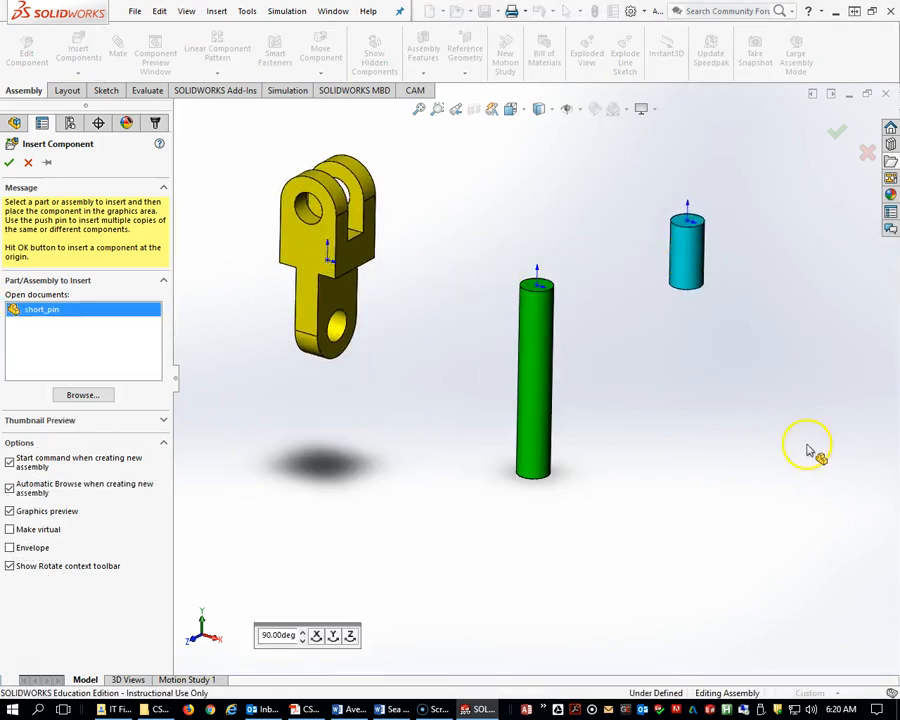
# Compare the assembly with the Part 3 chain link image in the exam PDF.
pyautogui.hotkey('alt', 'Tab')
pyautogui.moveTo(811, 258); pyautogui.dragTo(603, 86)
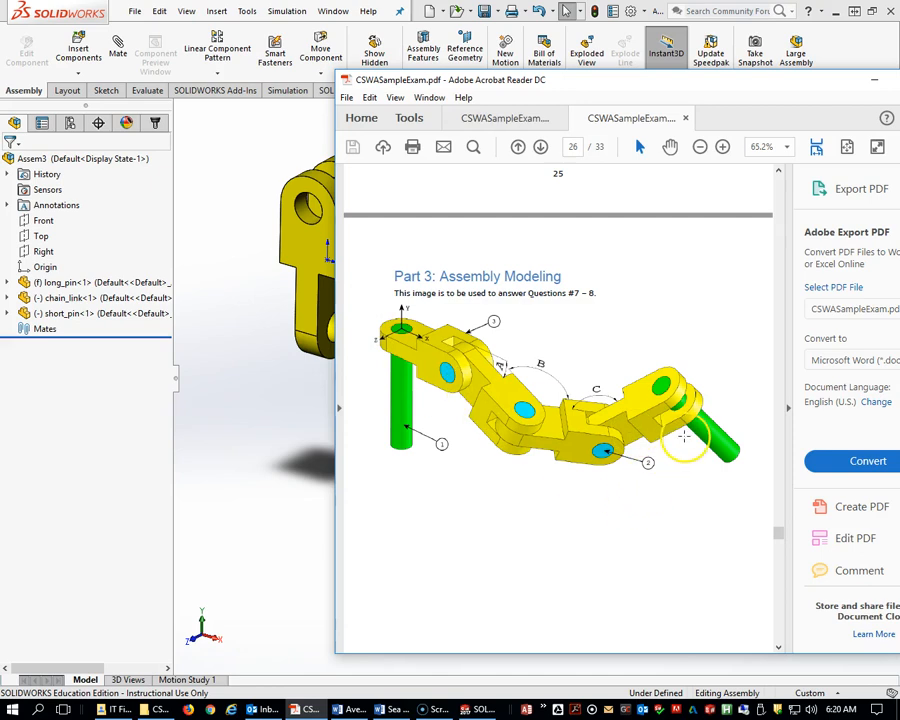
pyautogui.moveTo(716, 83); pyautogui.dragTo(899, 81)
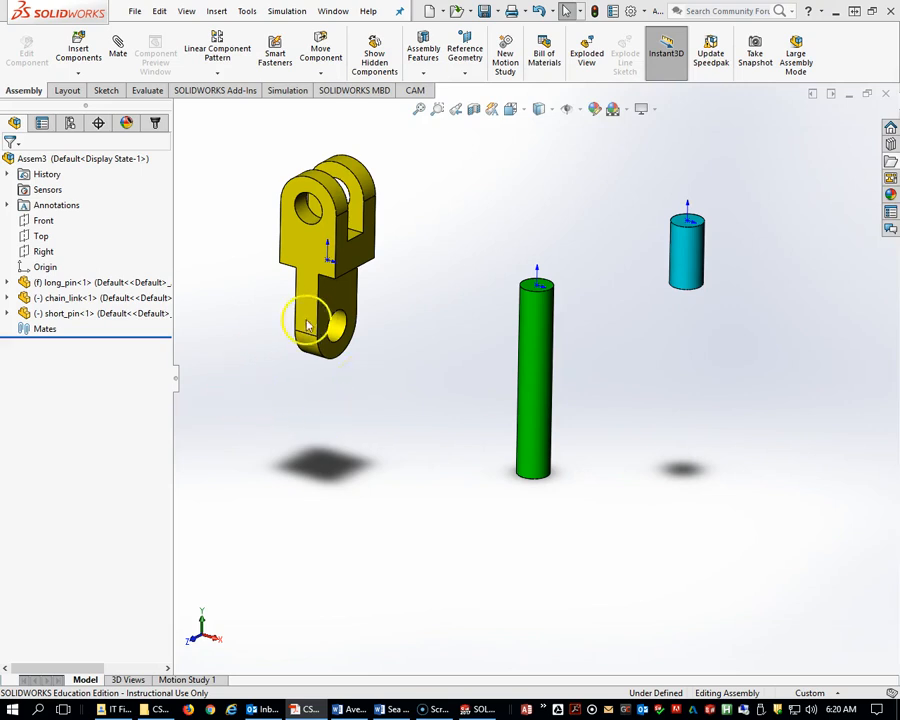
# Copy the chain link three times so four chain links sit in the graphics area.
pyautogui.moveTo(297, 251); pyautogui.dragTo(283, 403)
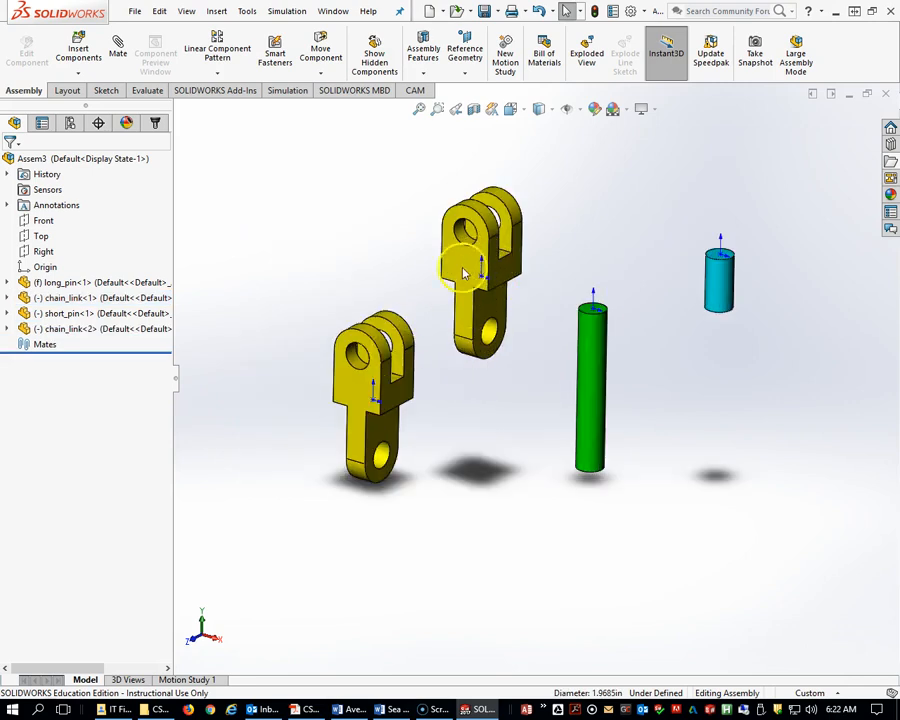
pyautogui.moveTo(458, 257); pyautogui.dragTo(300, 248)
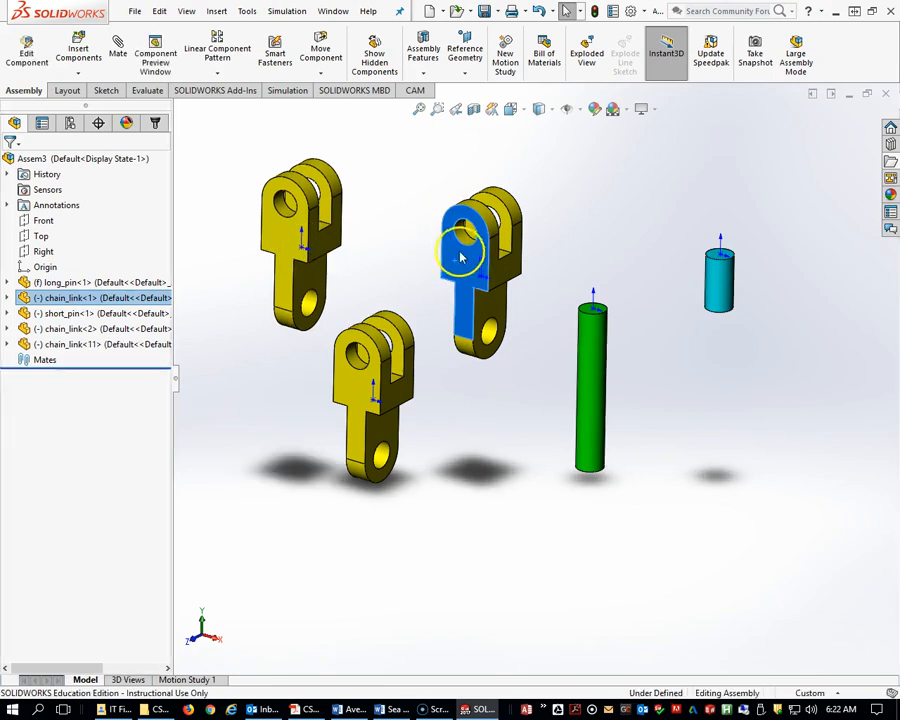
pyautogui.keyDown('ctrl'); pyautogui.moveTo(464, 256); pyautogui.dragTo(389, 263); pyautogui.keyUp('ctrl')
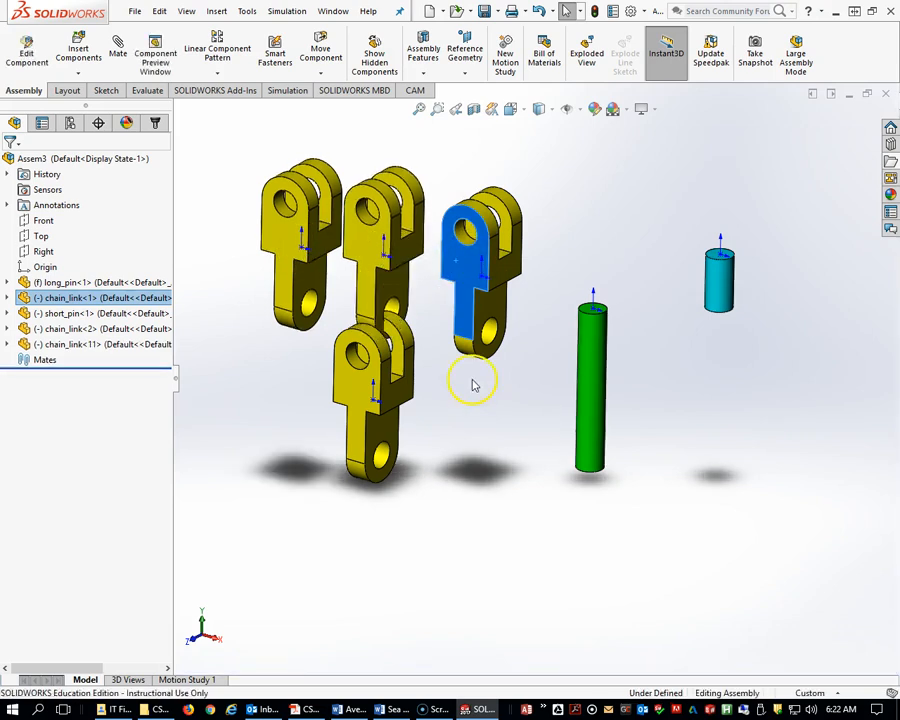
pyautogui.click(506, 422)
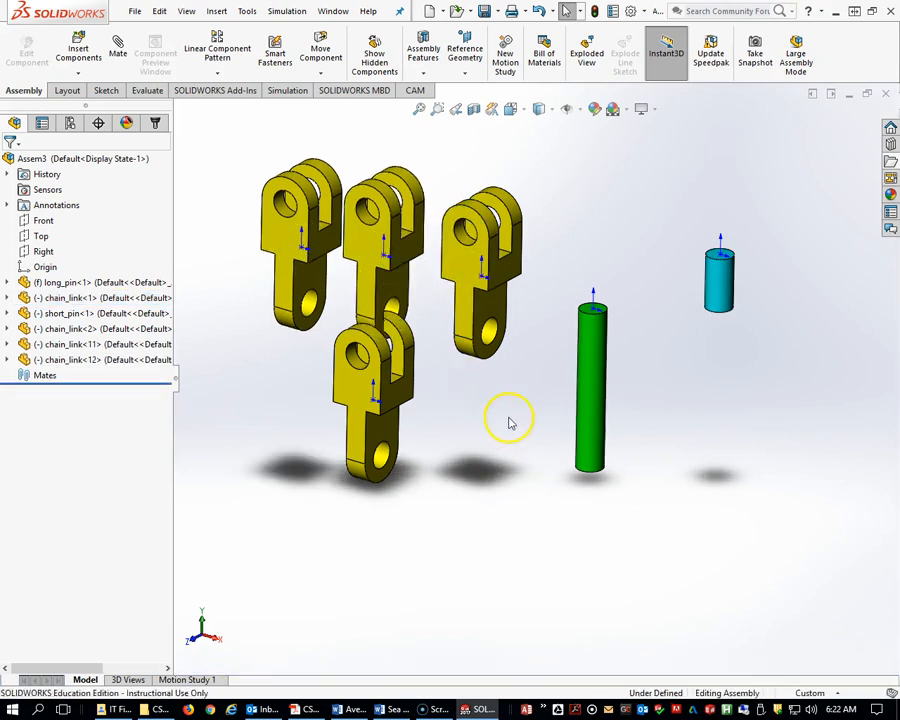
# Make a second copy of the long pin beside the others.
pyautogui.click(598, 397)
pyautogui.keyDown('ctrl'); pyautogui.moveTo(597, 394); pyautogui.dragTo(834, 456); pyautogui.keyUp('ctrl')
pyautogui.click(760, 428)
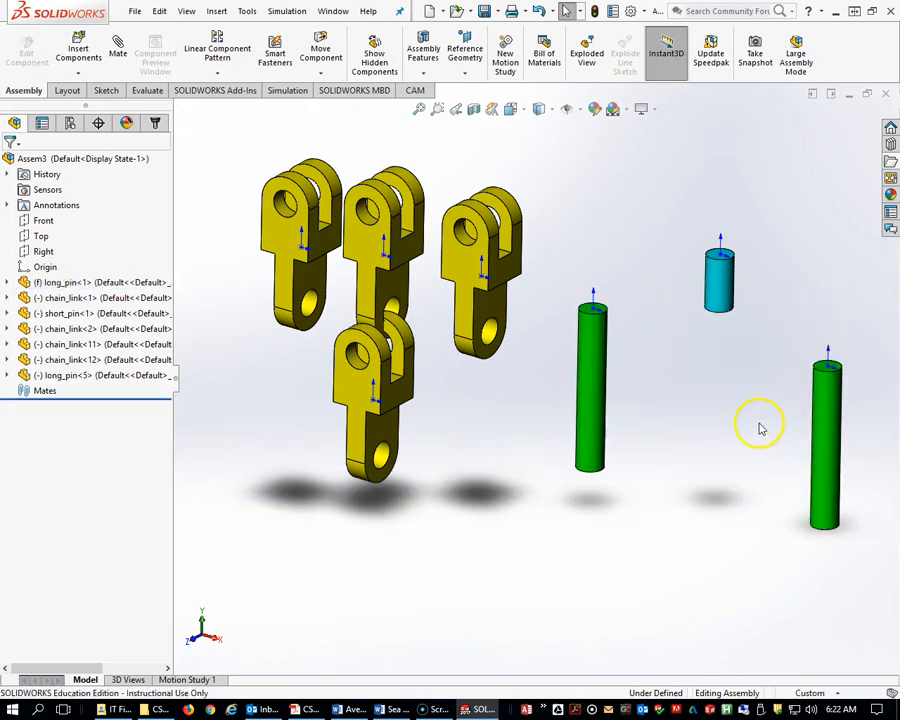
# Make two more copies of the short pin next to the original.
pyautogui.click(722, 290)
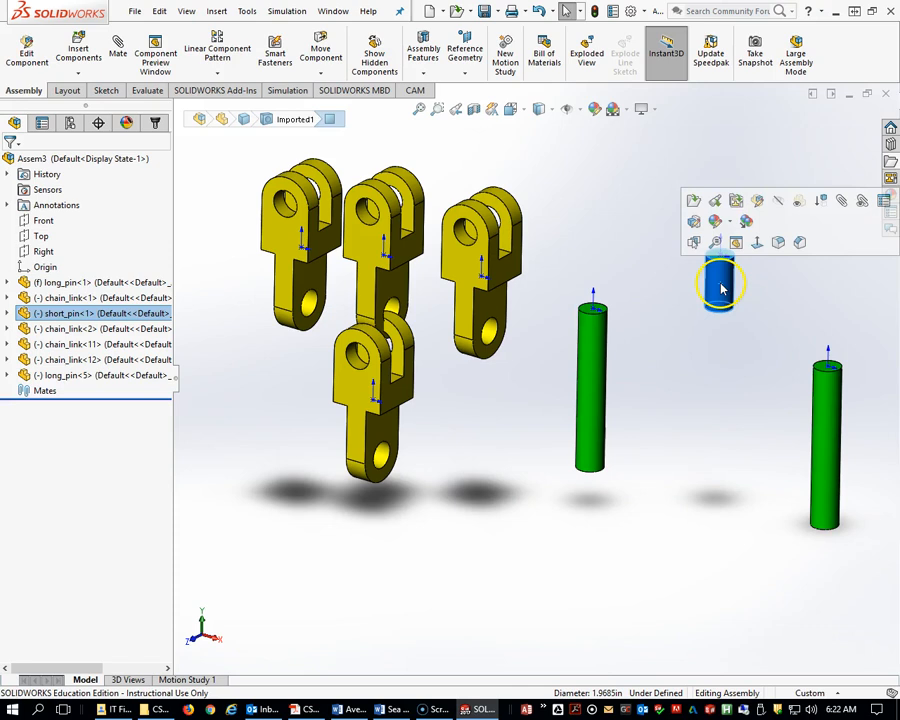
pyautogui.keyDown('ctrl'); pyautogui.moveTo(722, 290); pyautogui.dragTo(792, 279); pyautogui.keyUp('ctrl')
pyautogui.keyDown('ctrl'); pyautogui.moveTo(725, 285); pyautogui.dragTo(818, 288); pyautogui.keyUp('ctrl')
pyautogui.click(733, 410)
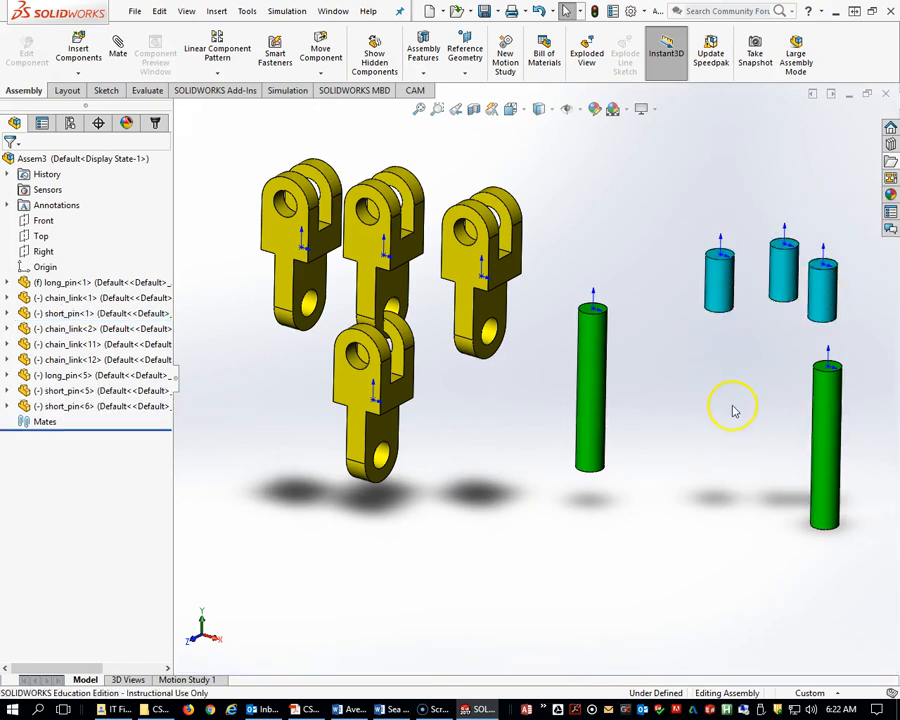
# Add a Concentric mate between the first long pin's cylinder and the first chain link's single-end hole.
pyautogui.scroll(3, 733, 410)
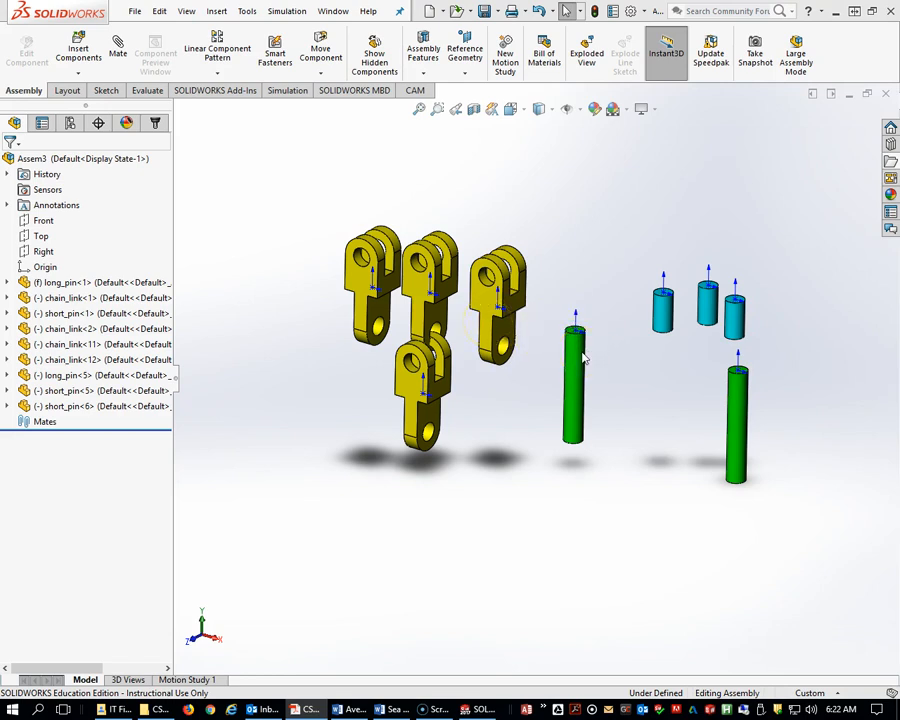
pyautogui.scroll(-2, 585, 358)
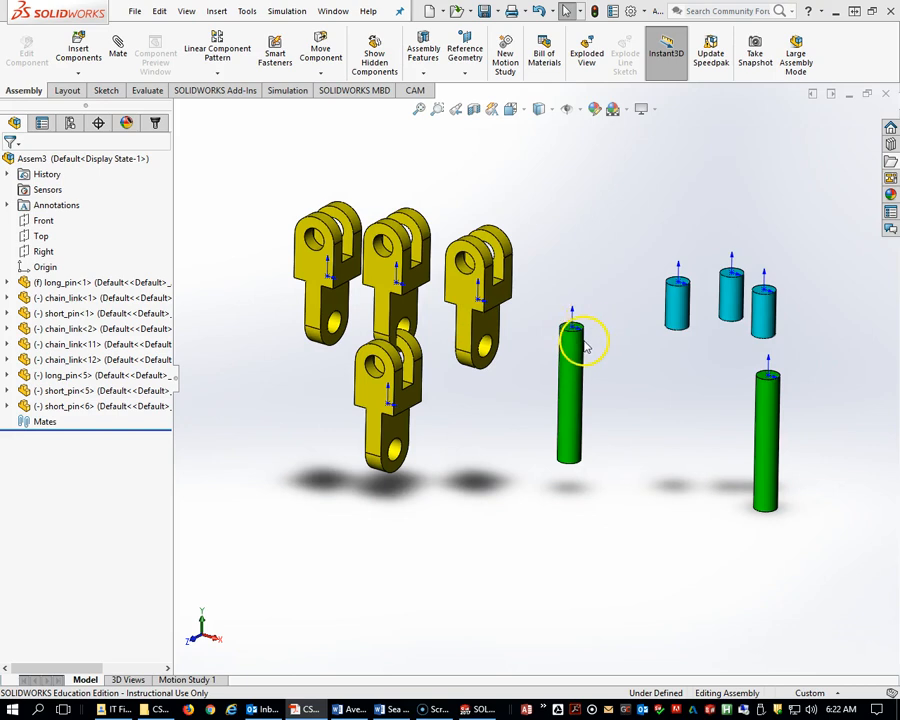
pyautogui.scroll(-3, 583, 343)
pyautogui.click(117, 50)
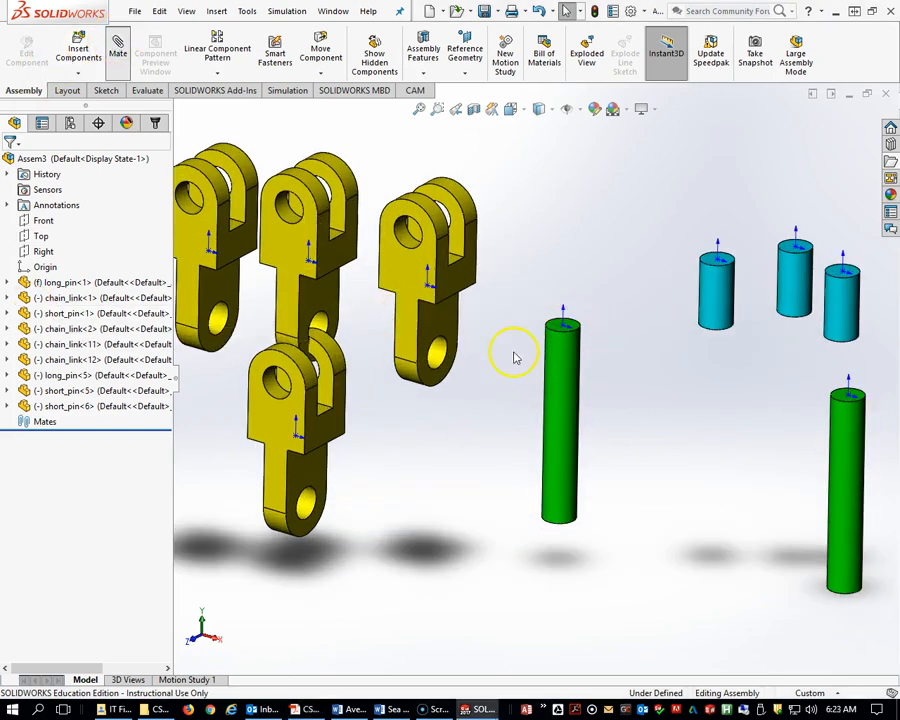
pyautogui.click(562, 367)
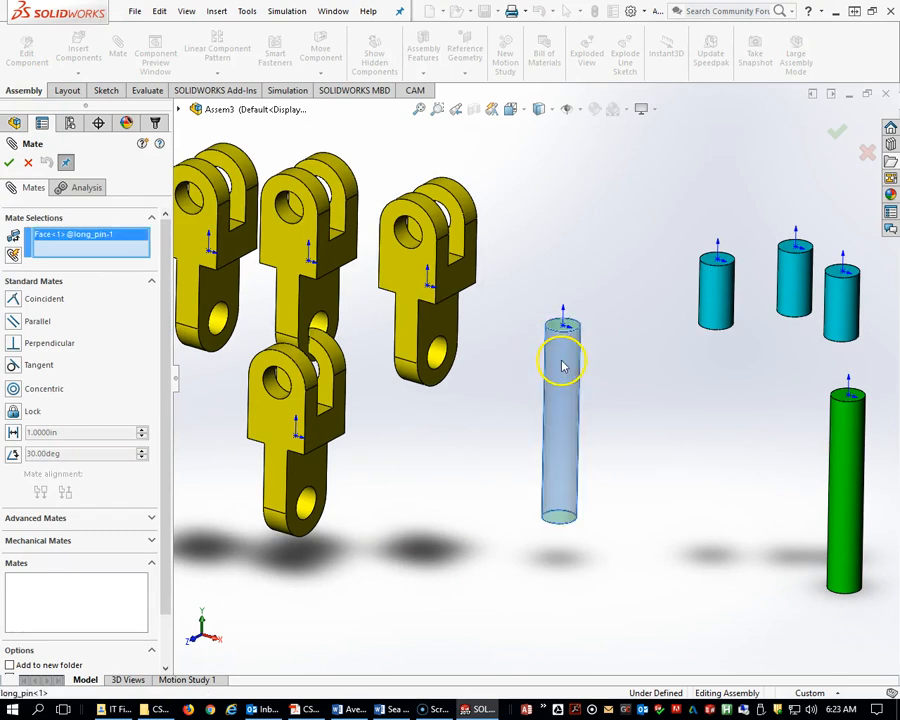
pyautogui.click(438, 354)
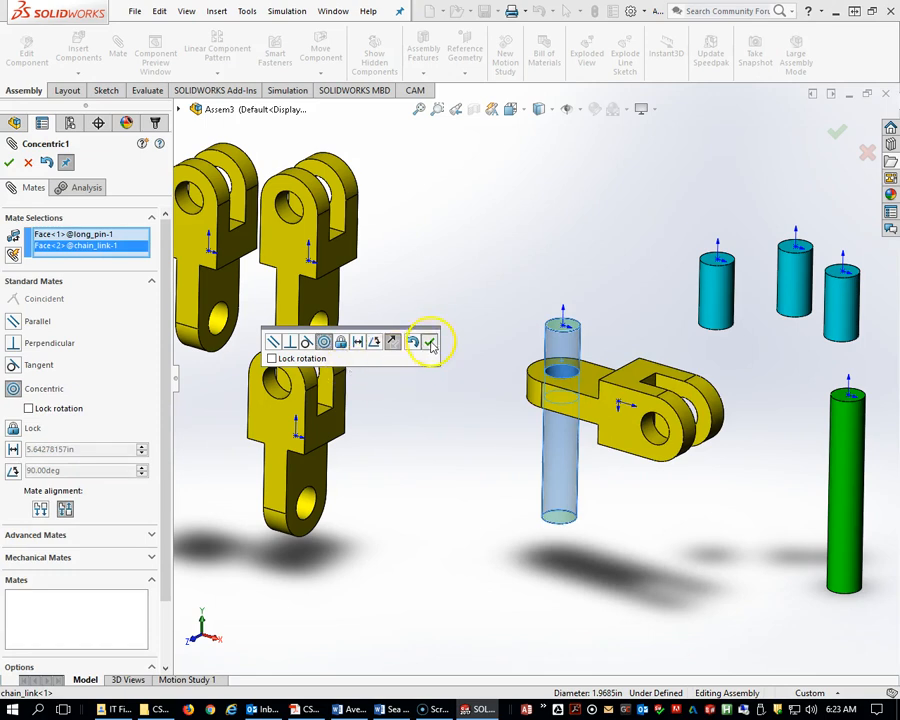
pyautogui.click(431, 344)
# Mate the chain link's top face coincident with the long pin's top face.
pyautogui.click(584, 384)
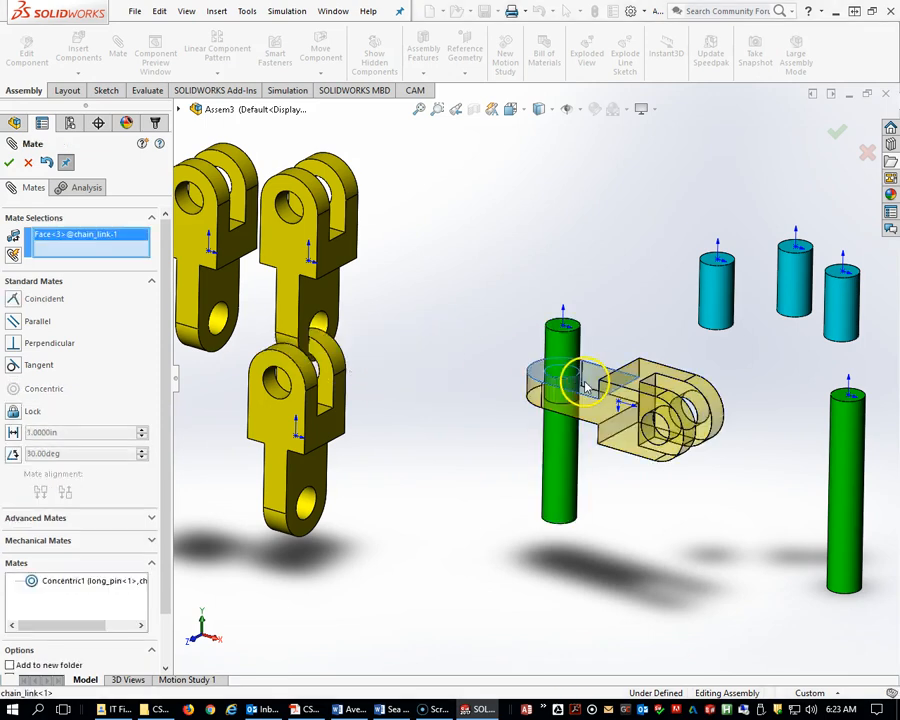
pyautogui.click(556, 328)
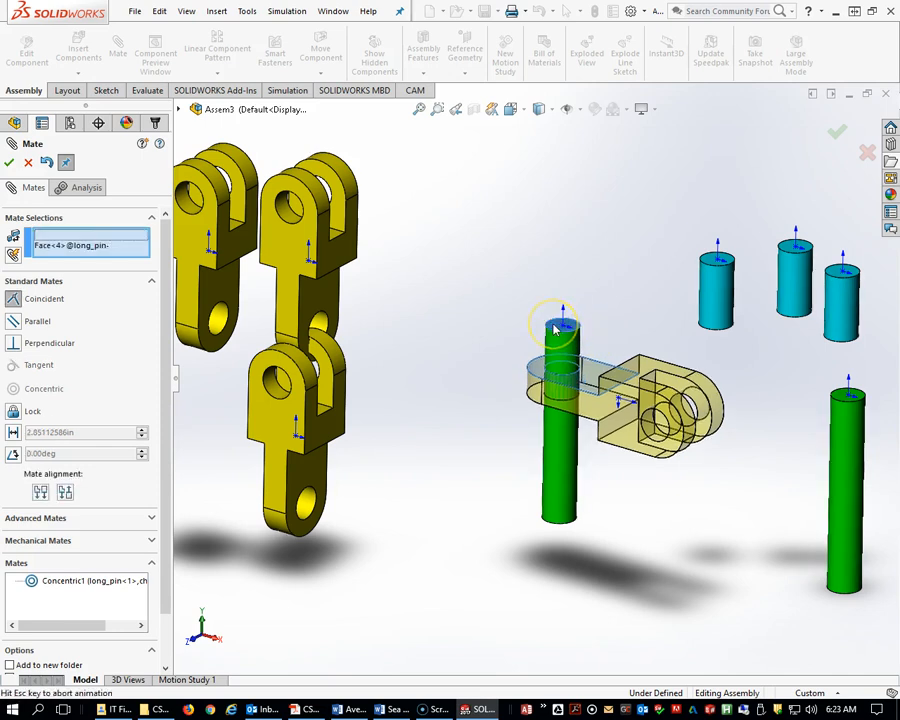
pyautogui.click(699, 297)
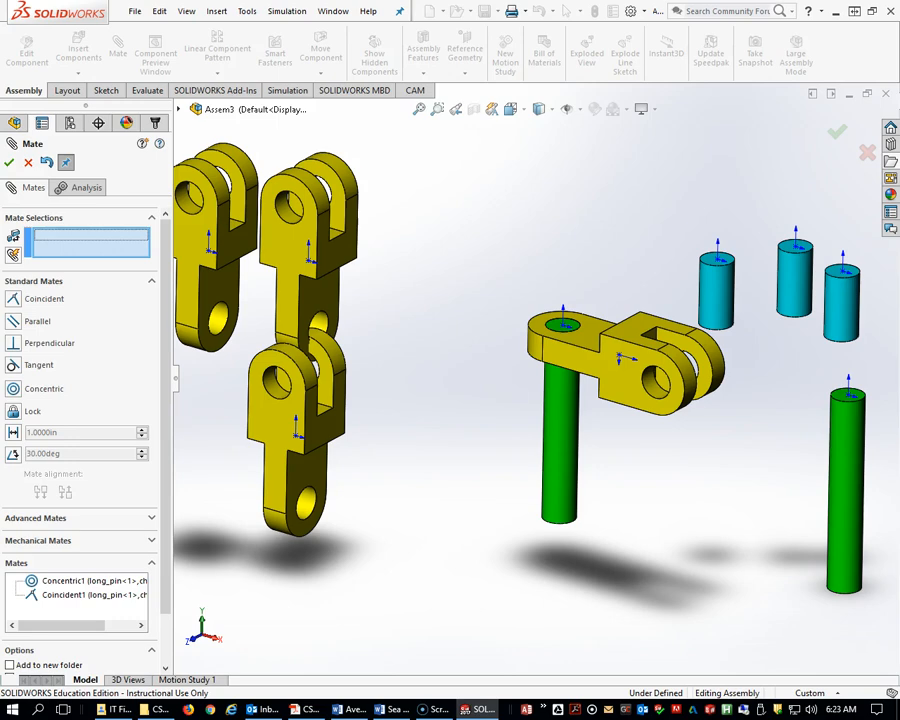
# Compare the partial assembly with the Part 3 chain link image in the exam PDF.
pyautogui.moveTo(899, 160); pyautogui.dragTo(485, 52)
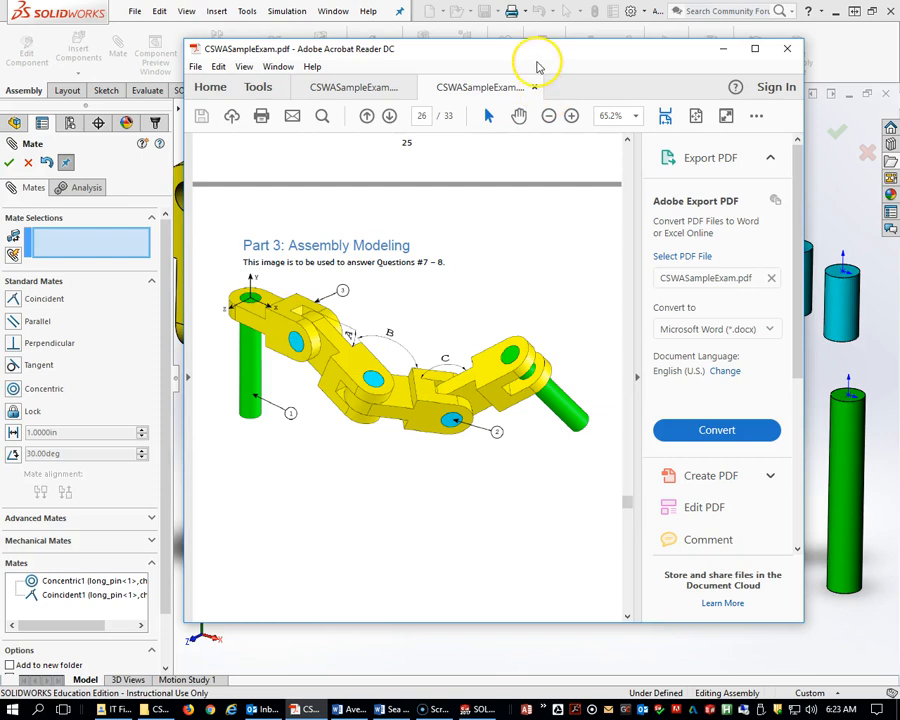
pyautogui.moveTo(539, 52); pyautogui.dragTo(899, 16)
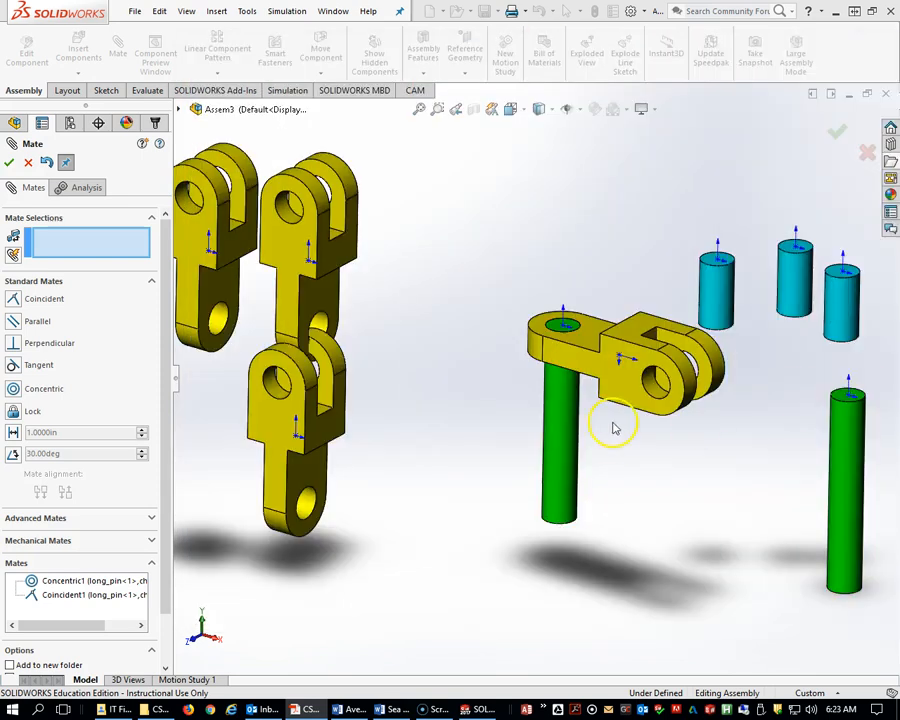
pyautogui.scroll(3, 669, 388)
pyautogui.moveTo(669, 388)
pyautogui.mouseDown(button='middle')
pyautogui.moveTo(653, 386)
pyautogui.moveTo(661, 414)
pyautogui.moveTo(669, 410)
pyautogui.mouseUp(button='middle')
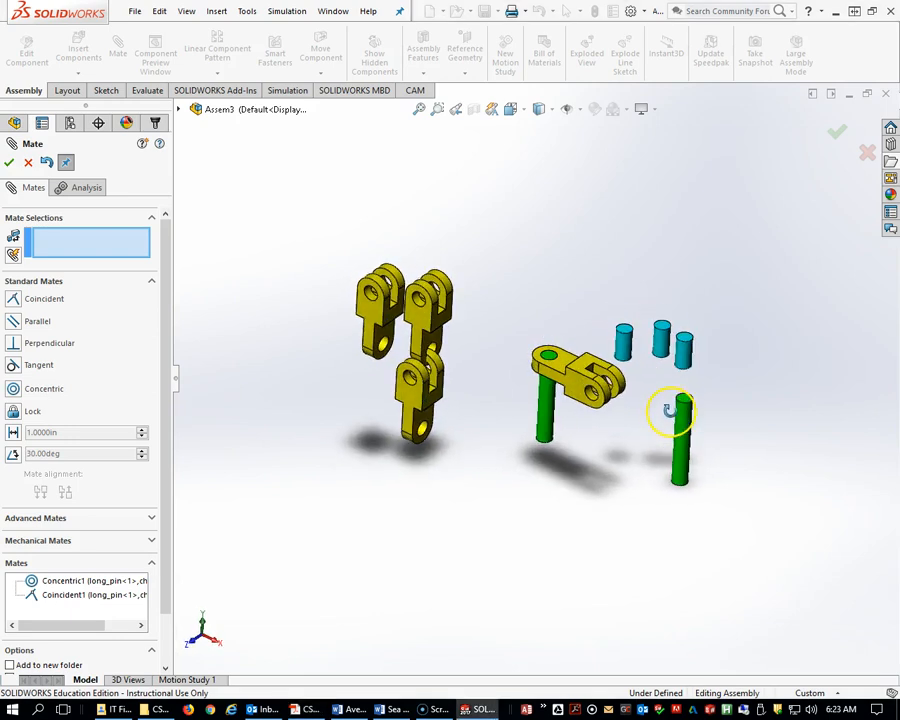
pyautogui.scroll(-5, 575, 412)
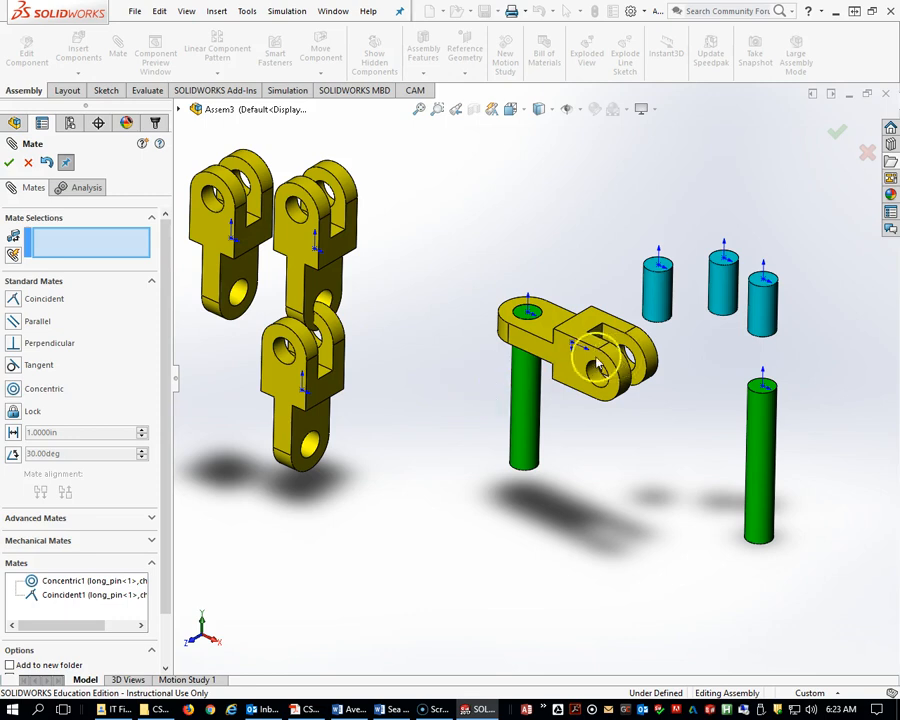
# Mate the assembly's Front plane coincident with the first chain link's Front Plane.
pyautogui.click(179, 110)
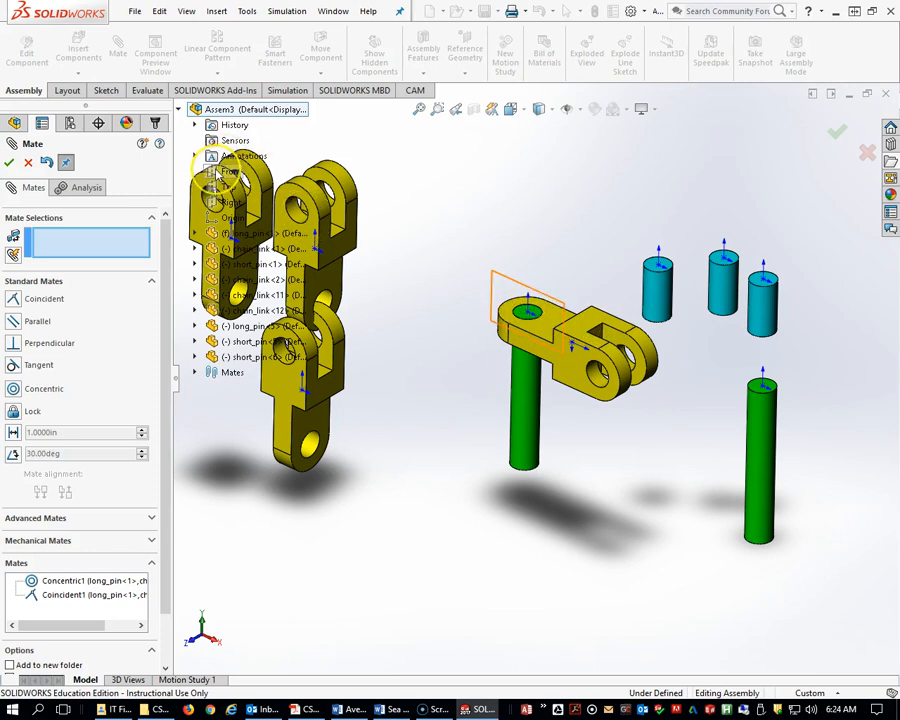
pyautogui.click(487, 337)
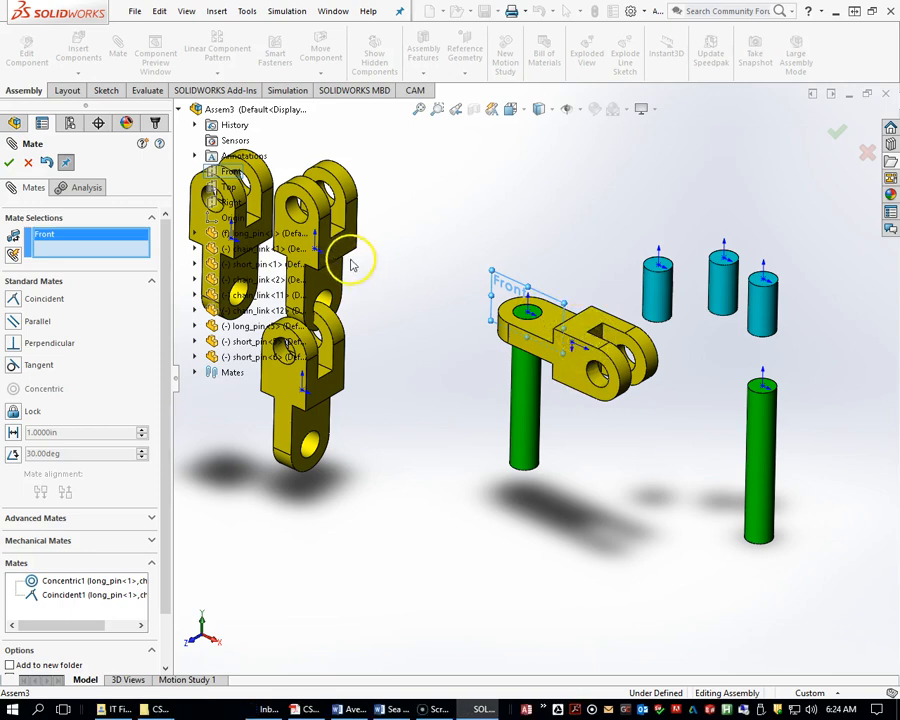
pyautogui.click(196, 249)
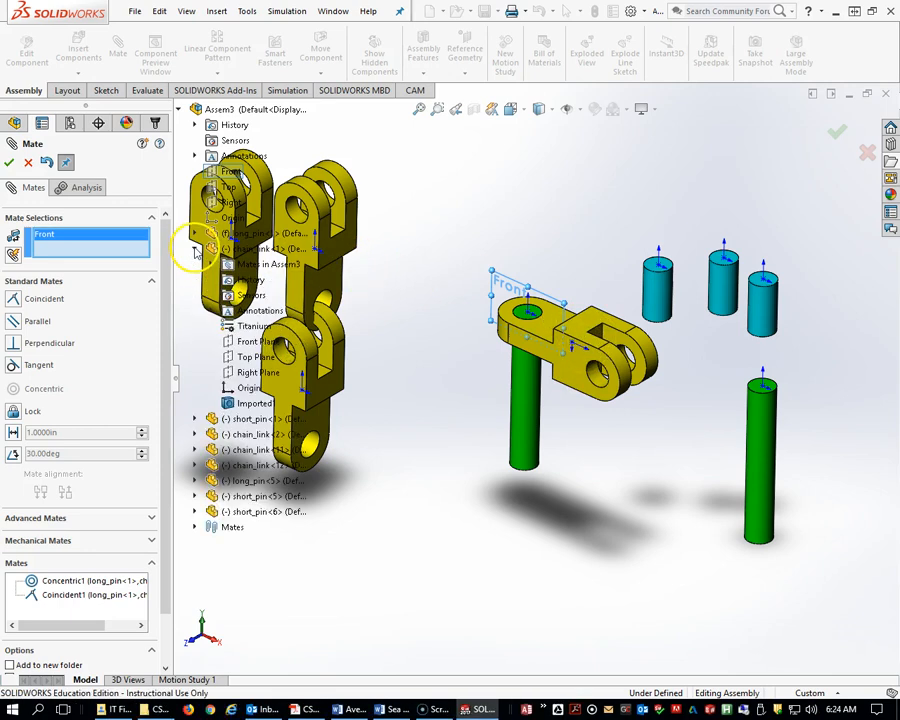
pyautogui.click(234, 342)
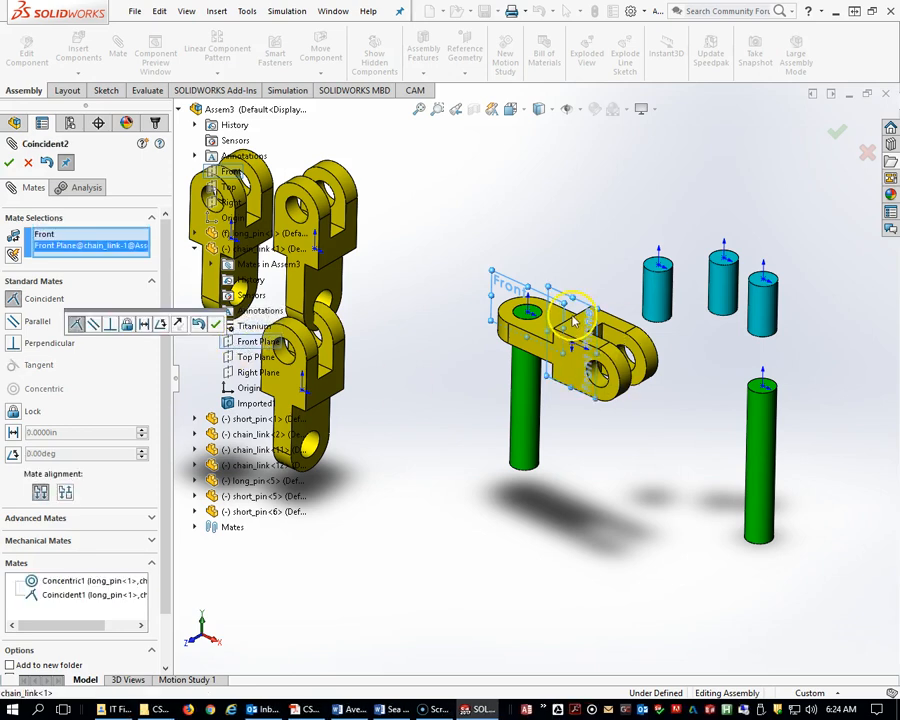
pyautogui.click(213, 324)
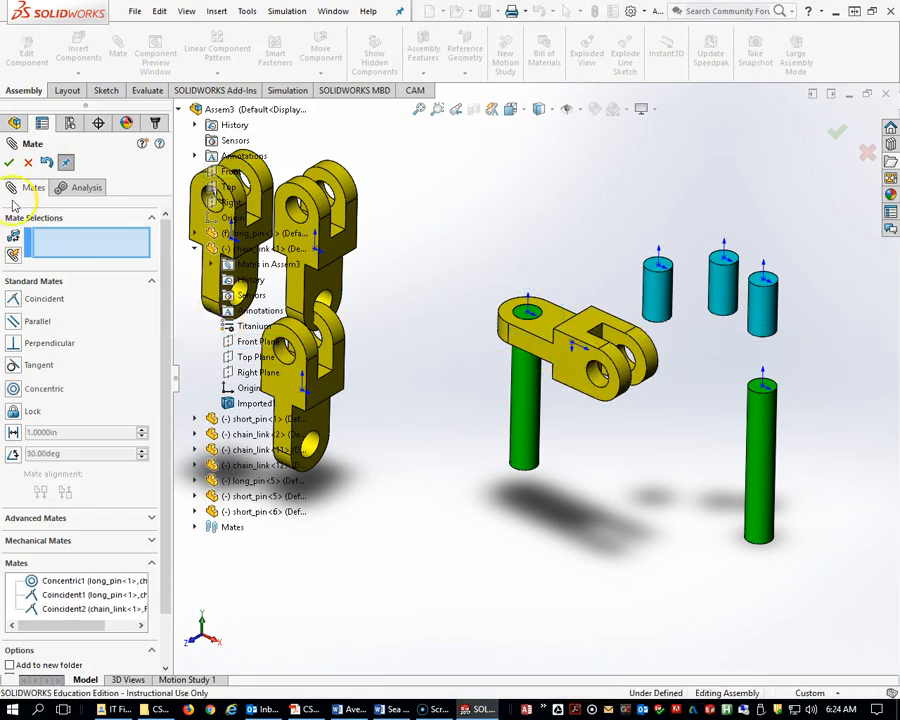
# Mate the second chain link's single-end hole concentric with the first link's clevis hole and swing it into place.
pyautogui.scroll(-3, 620, 350)
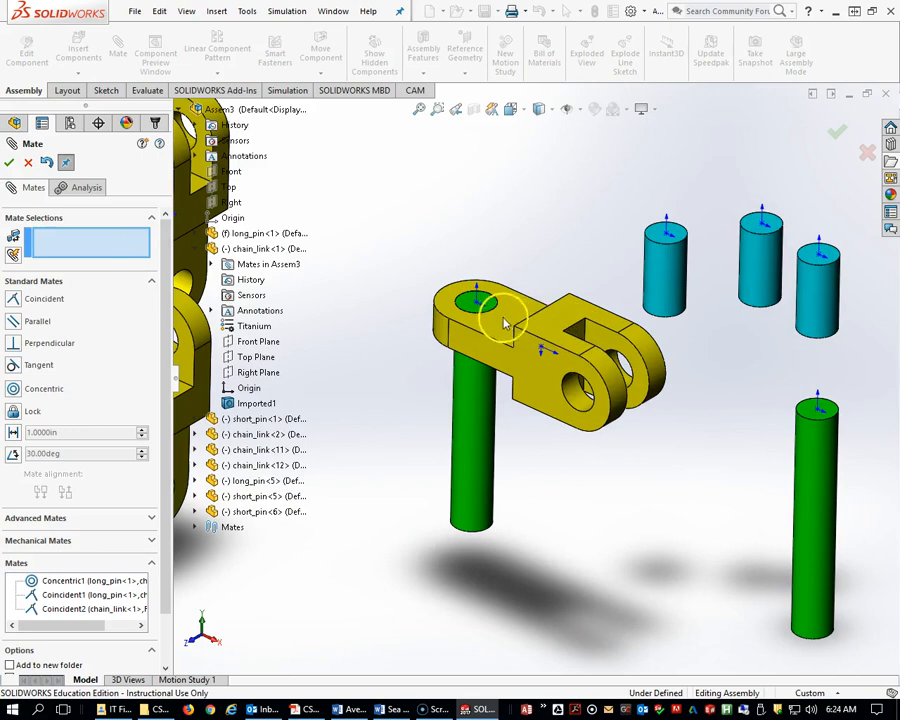
pyautogui.scroll(3, 600, 412)
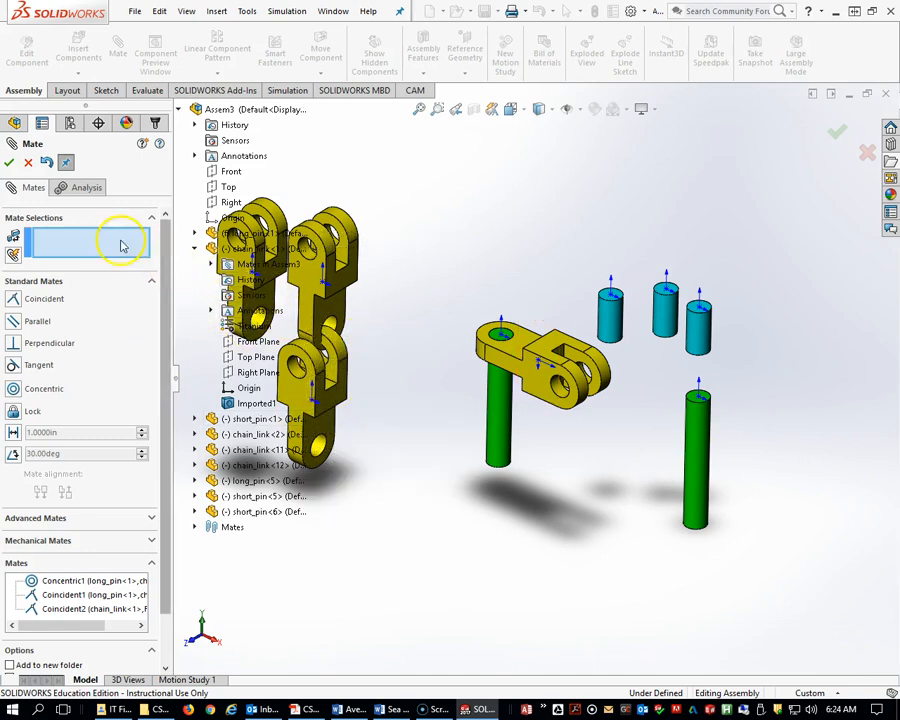
pyautogui.click(562, 390)
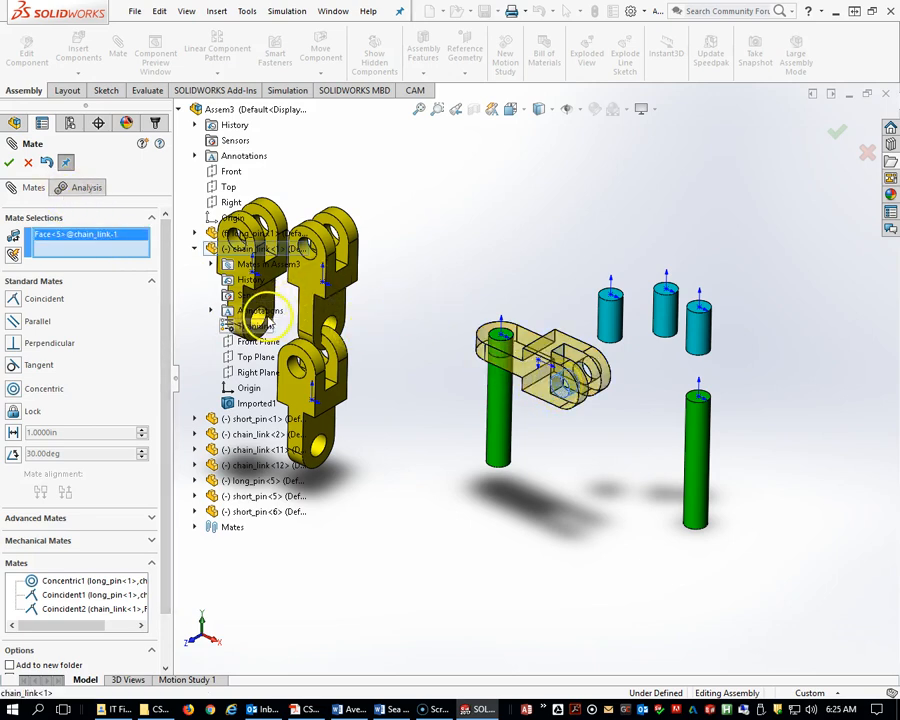
pyautogui.click(322, 447)
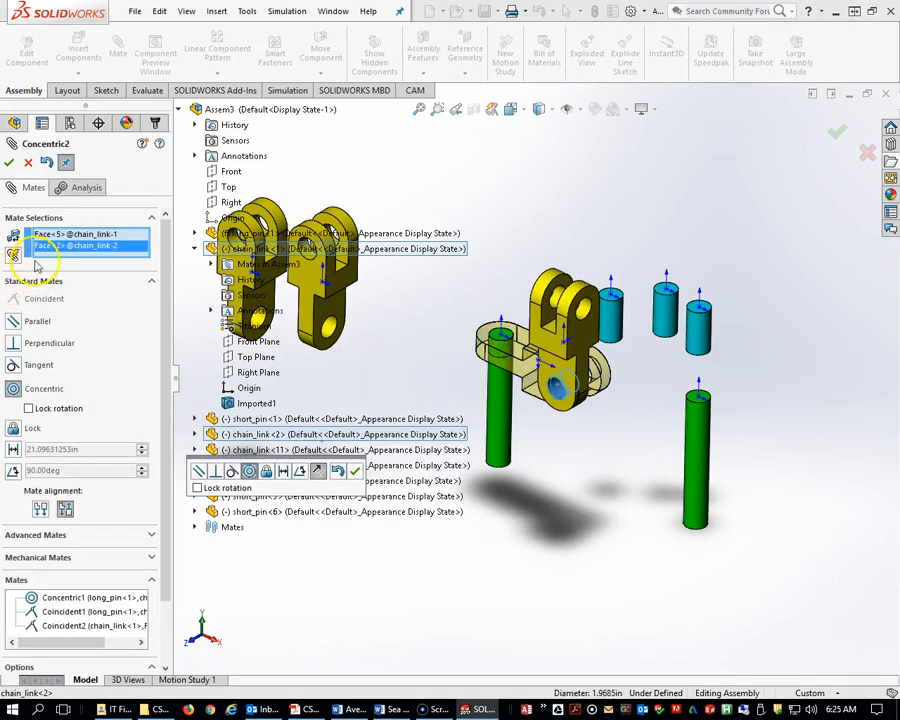
pyautogui.click(9, 163)
pyautogui.moveTo(568, 348); pyautogui.dragTo(637, 483)
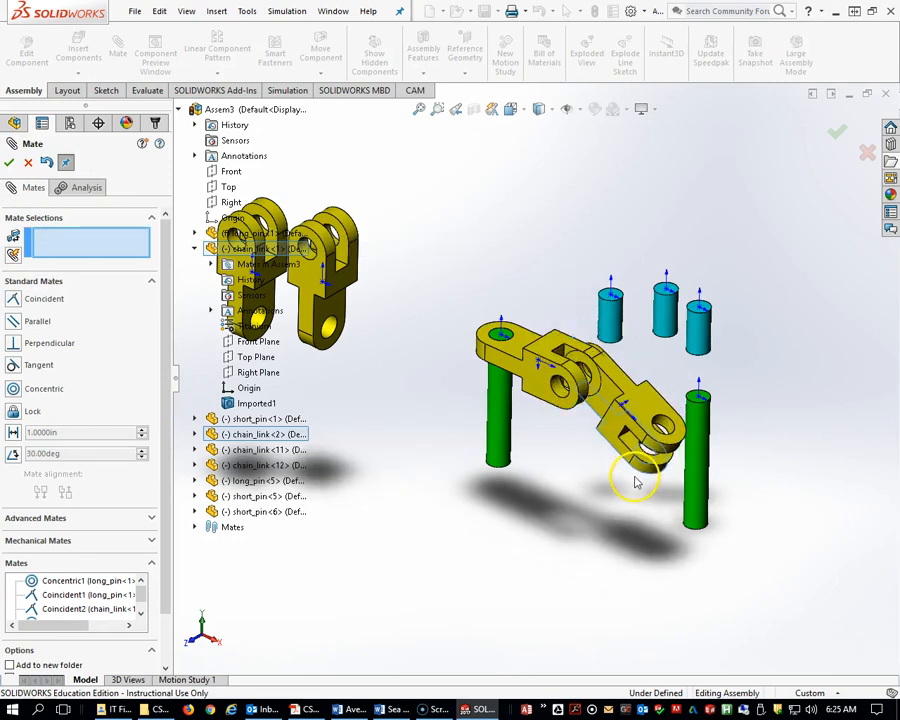
# Add a Width mate centring the second chain link's two side faces on the first chain link's two tab faces.
pyautogui.scroll(-4, 629, 364)
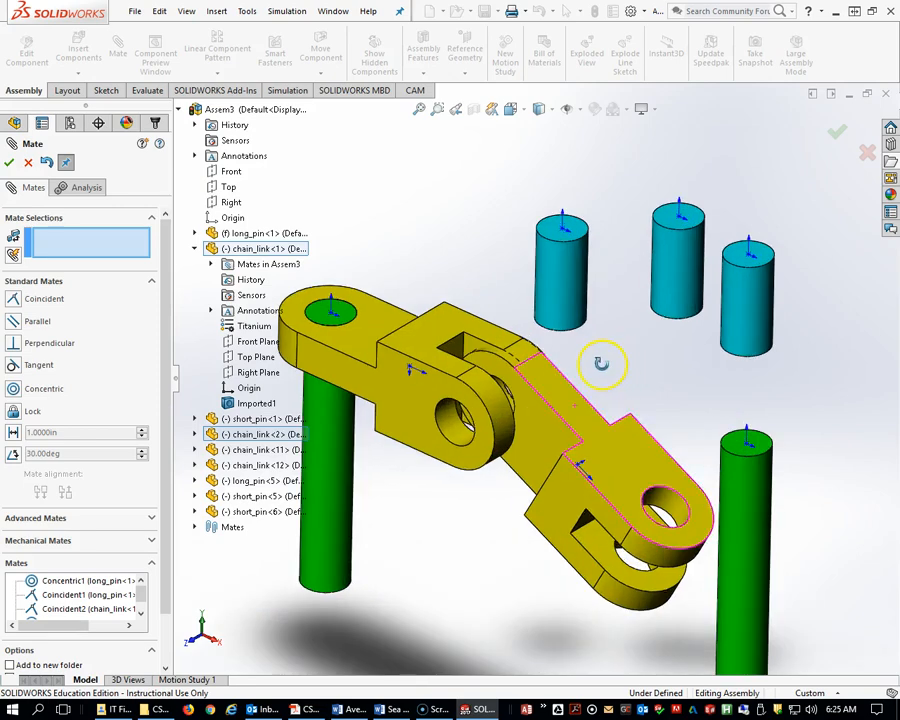
pyautogui.moveTo(601, 363); pyautogui.dragTo(579, 376, button='middle')
pyautogui.moveTo(510, 386); pyautogui.dragTo(526, 366, button='middle')
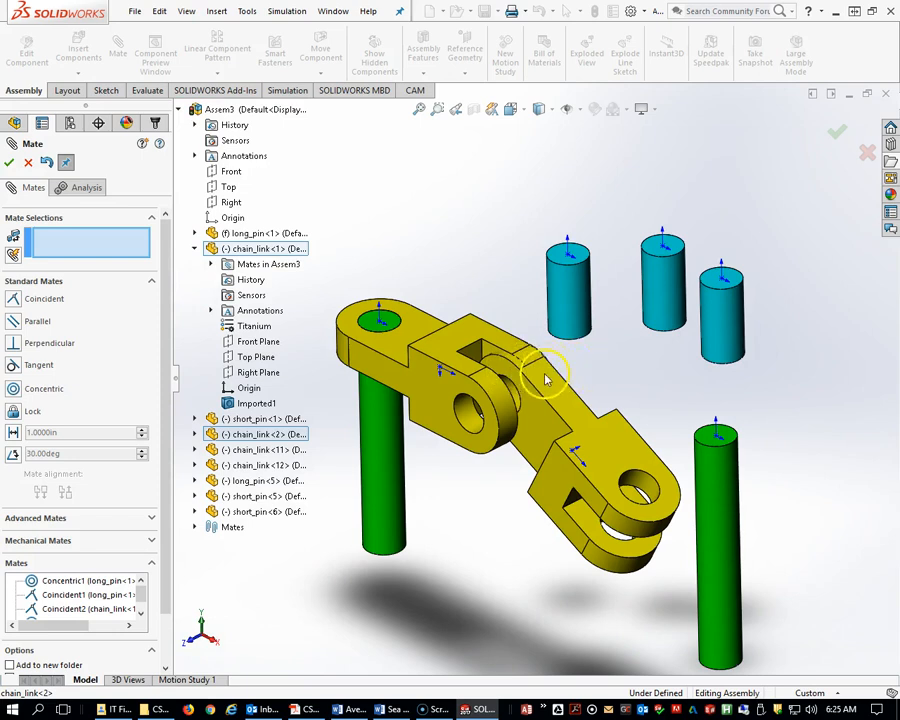
pyautogui.scroll(2, 537, 390)
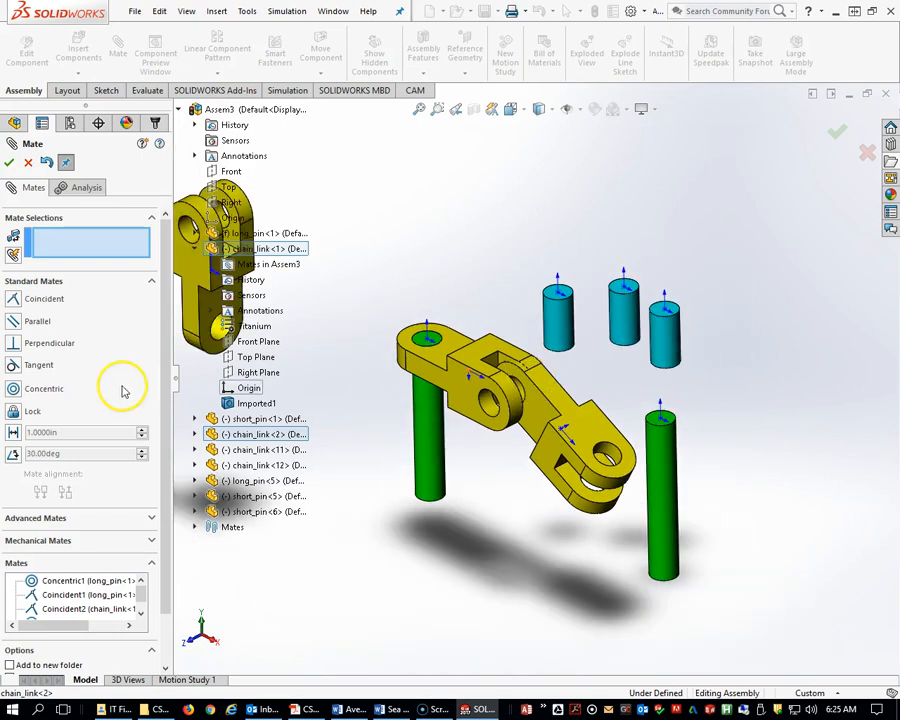
pyautogui.click(40, 518)
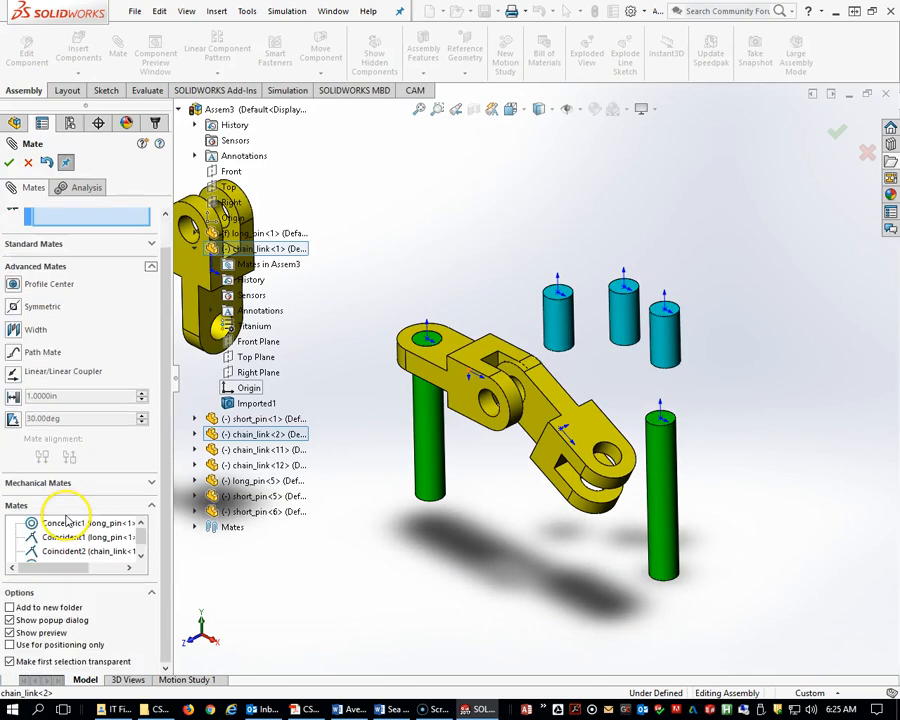
pyautogui.click(18, 333)
pyautogui.moveTo(395, 493)
pyautogui.mouseDown(button='middle')
pyautogui.moveTo(470, 488)
pyautogui.moveTo(393, 548)
pyautogui.moveTo(402, 526)
pyautogui.mouseUp(button='middle')
pyautogui.click(383, 480)
pyautogui.moveTo(383, 480); pyautogui.dragTo(323, 505, button='middle')
pyautogui.click(330, 508)
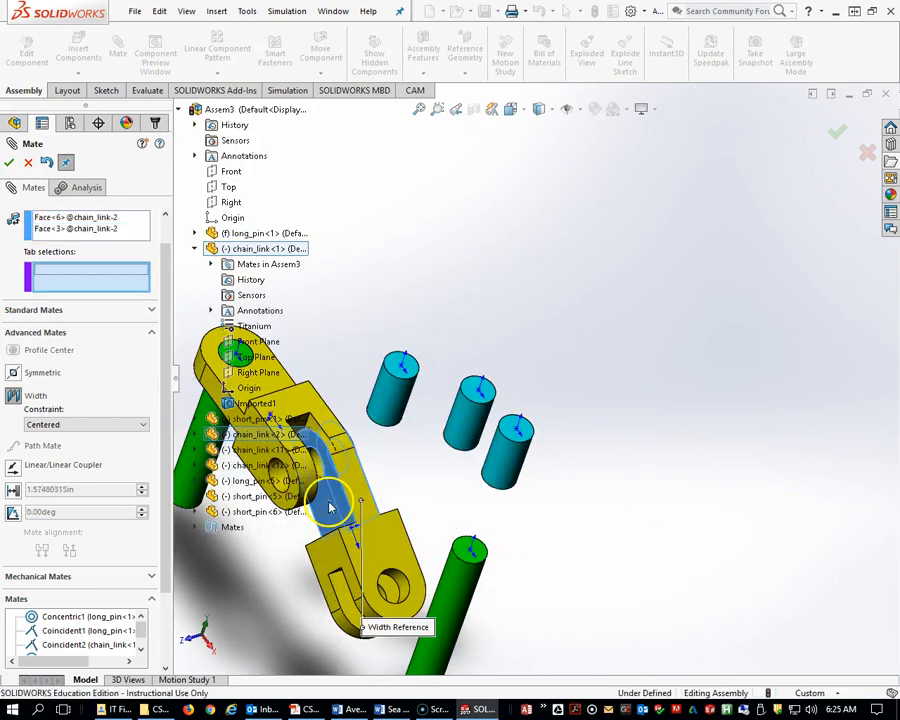
pyautogui.moveTo(328, 519); pyautogui.dragTo(306, 508, button='middle')
pyautogui.click(320, 451)
pyautogui.moveTo(322, 442); pyautogui.dragTo(400, 445, button='middle')
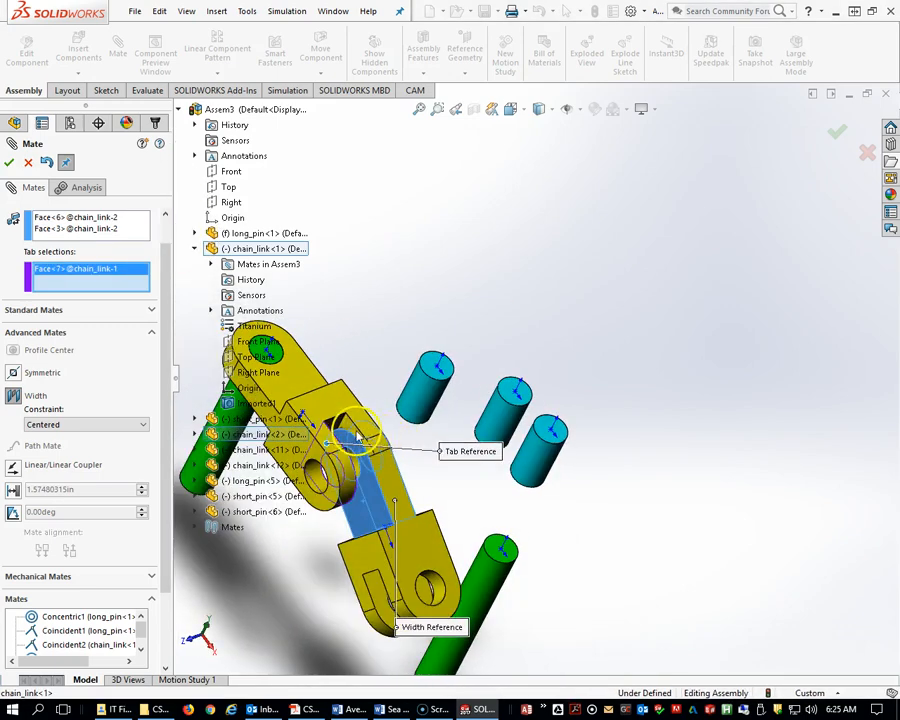
pyautogui.scroll(-3, 362, 428)
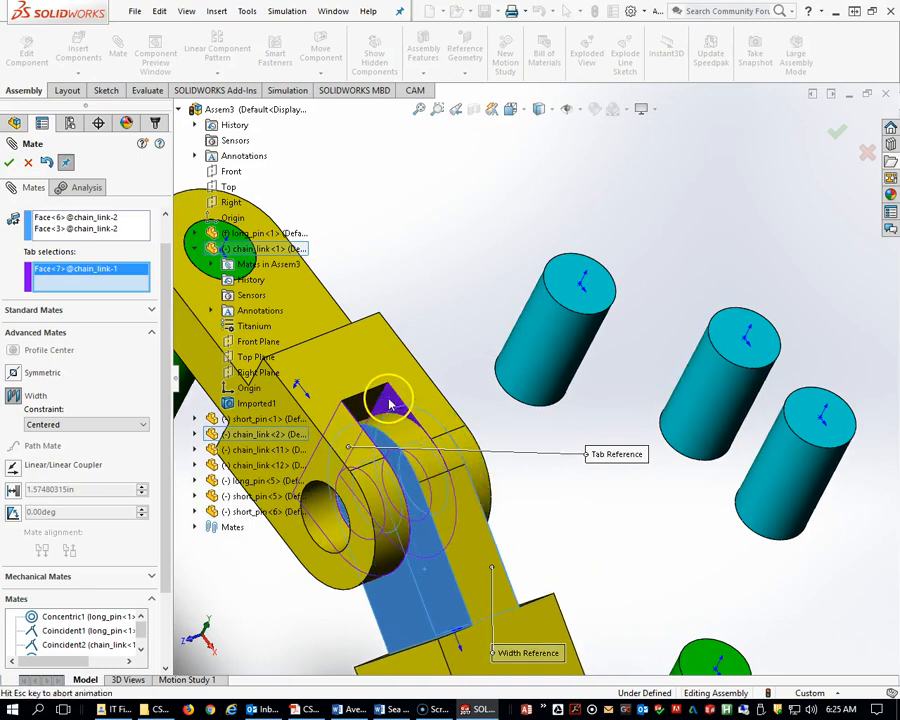
pyautogui.click(390, 402)
pyautogui.moveTo(416, 503); pyautogui.dragTo(406, 405, button='middle')
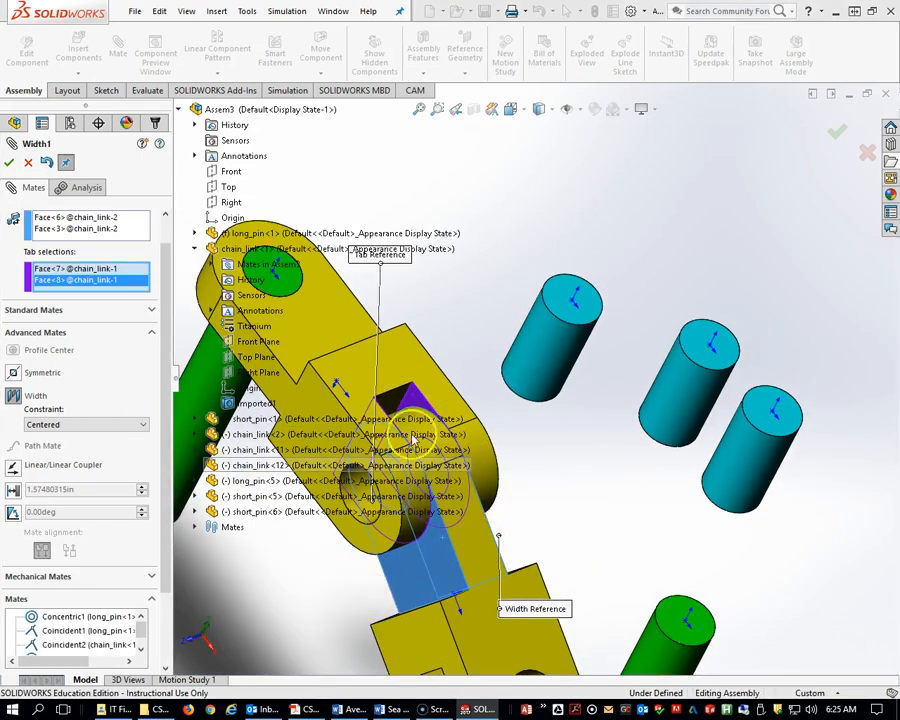
pyautogui.click(9, 163)
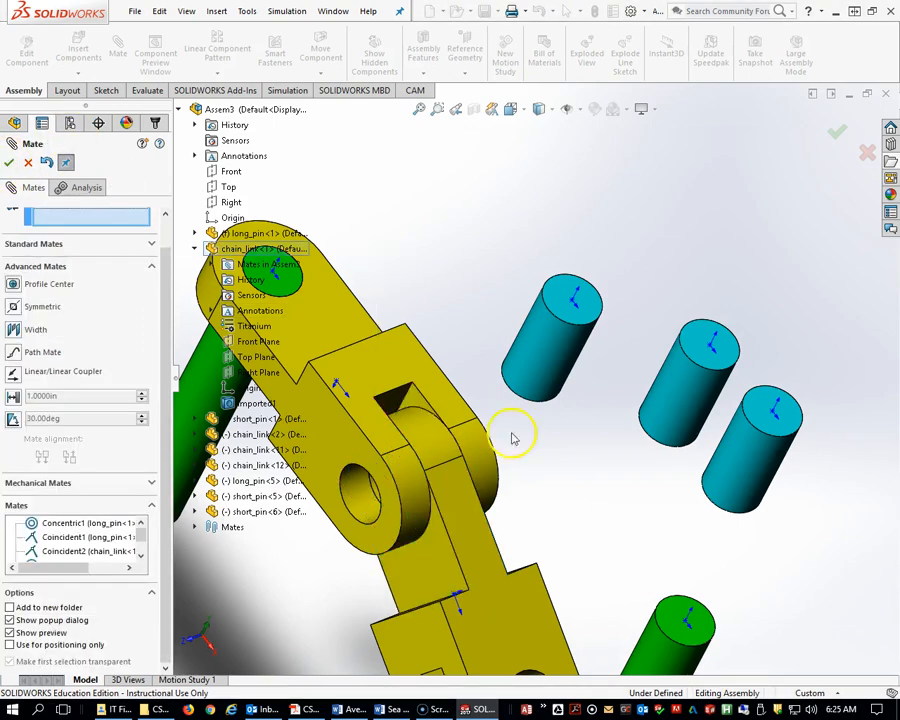
# Mate the third chain link's hole concentric with the second chain link's open-end hole.
pyautogui.scroll(5, 514, 438)
pyautogui.moveTo(538, 517); pyautogui.dragTo(567, 462, button='middle')
pyautogui.moveTo(567, 462); pyautogui.dragTo(562, 480)
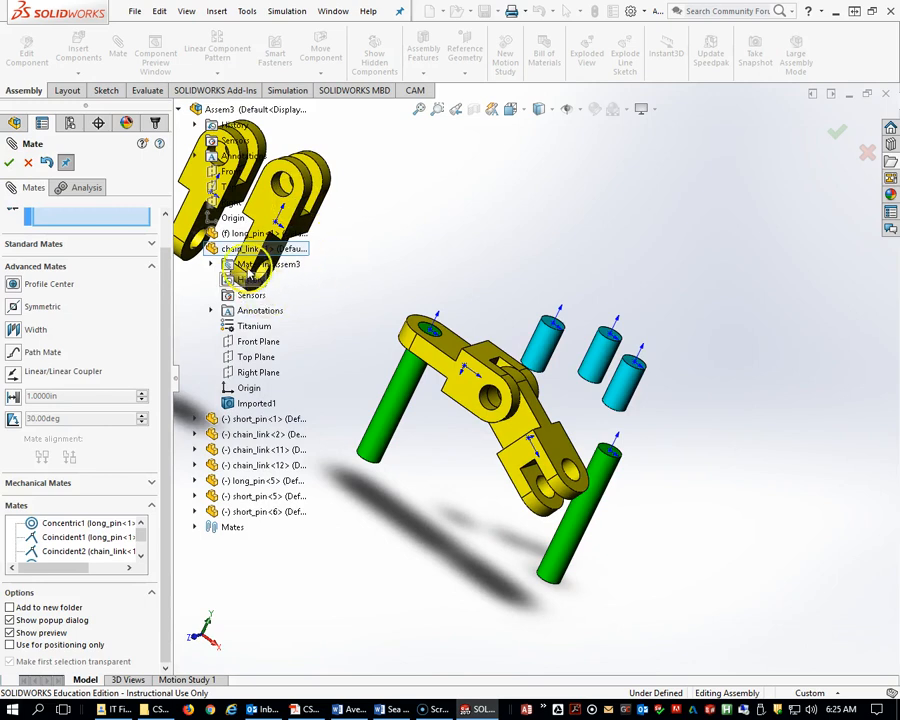
pyautogui.click(567, 472)
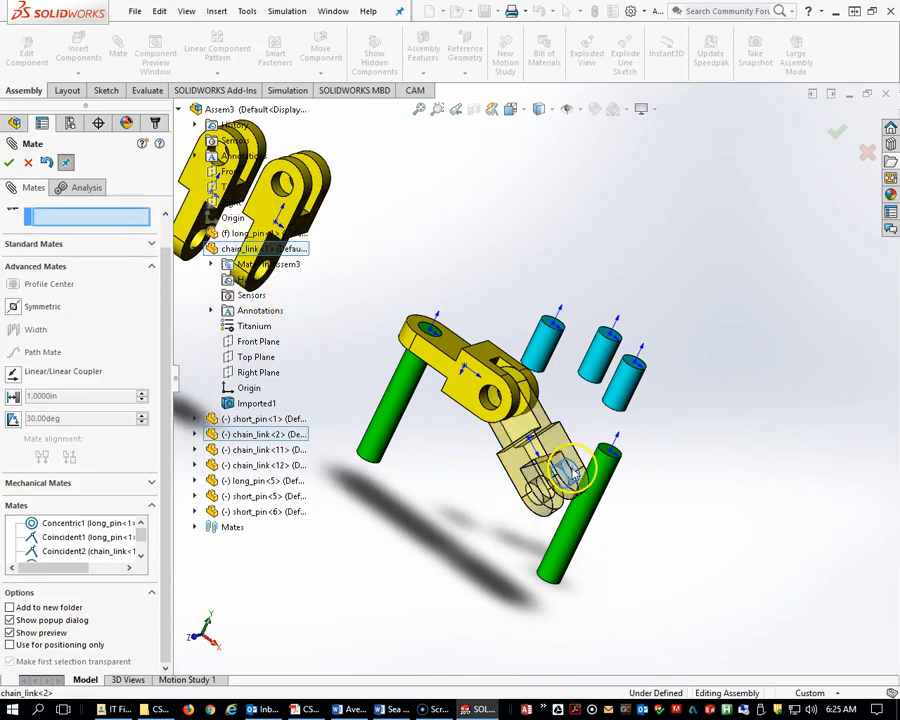
pyautogui.click(202, 246)
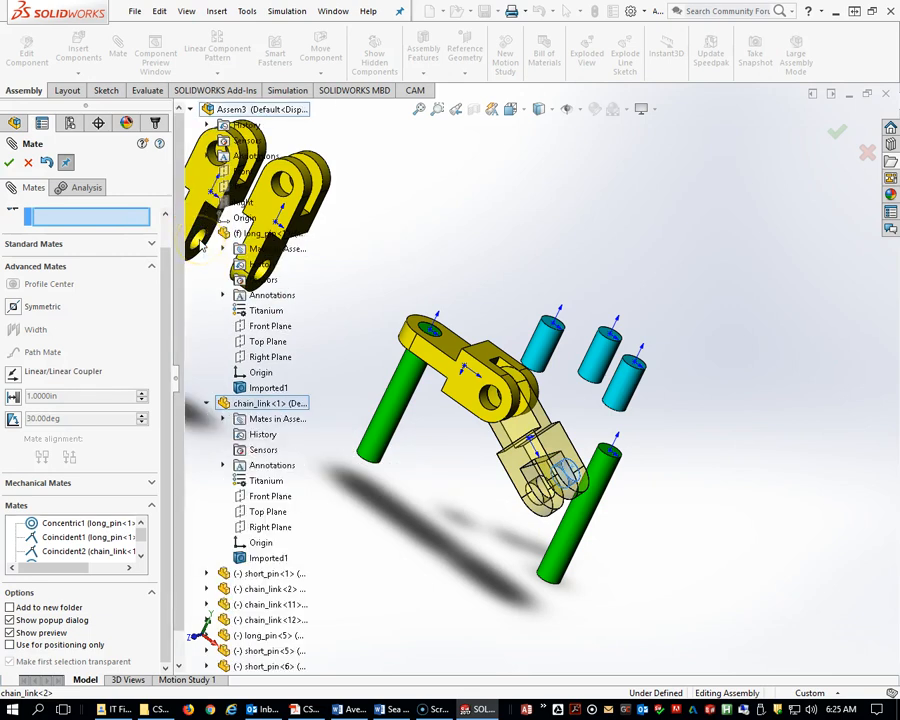
pyautogui.click(202, 242)
pyautogui.moveTo(240, 279); pyautogui.dragTo(292, 290, button='middle')
pyautogui.scroll(1, 70, 202)
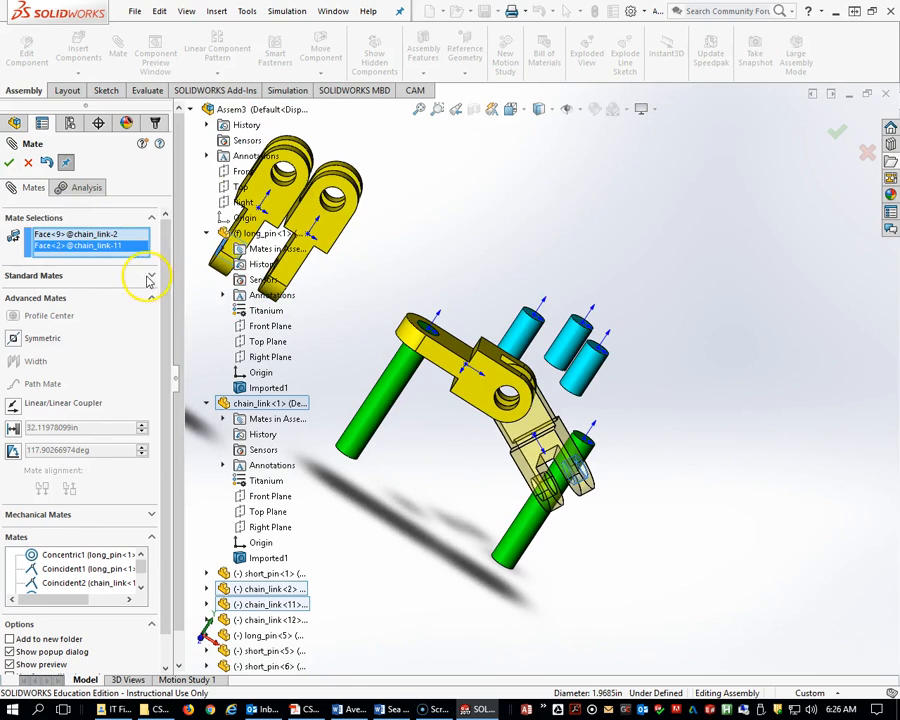
pyautogui.moveTo(346, 388); pyautogui.dragTo(228, 312, button='middle')
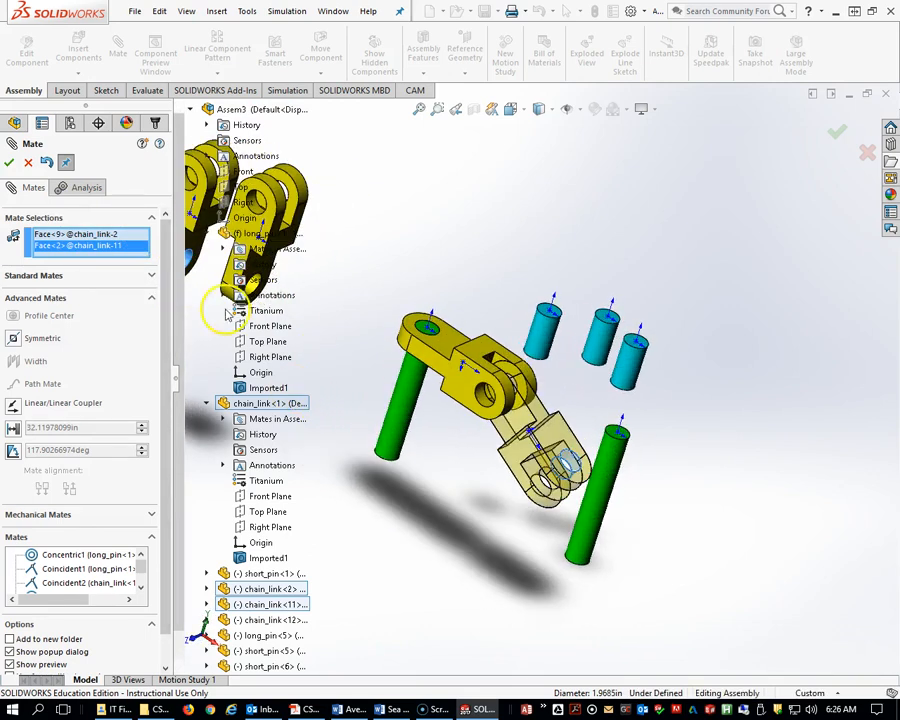
pyautogui.click(10, 163)
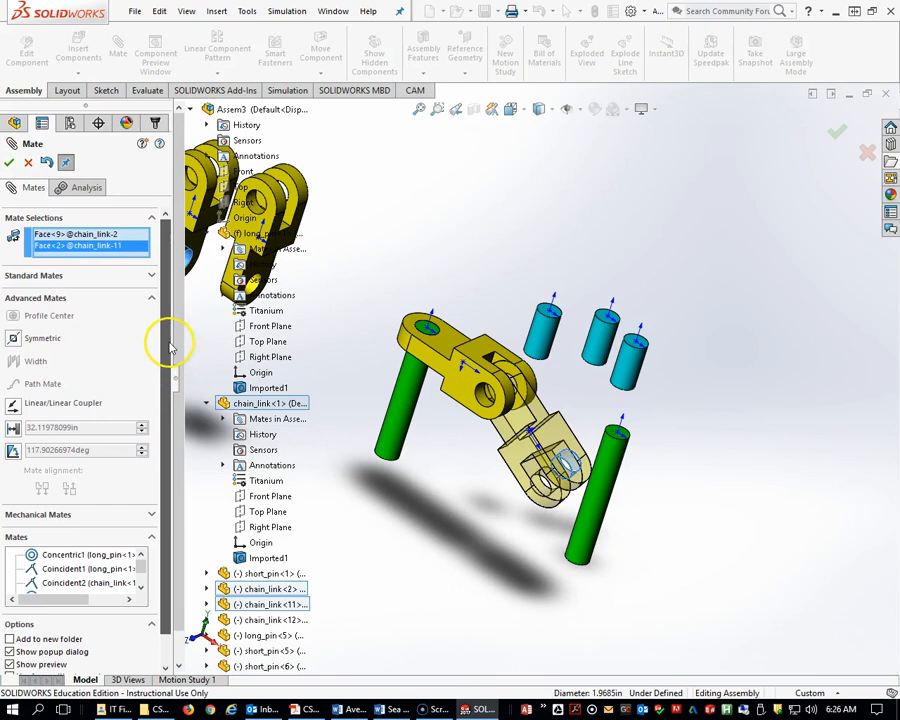
pyautogui.click(93, 280)
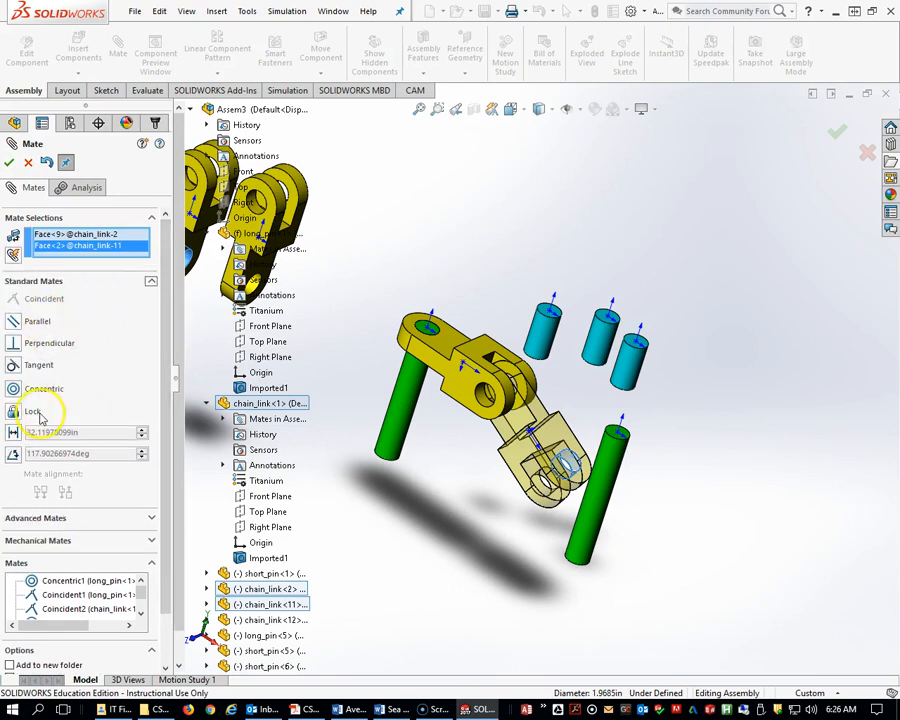
pyautogui.click(15, 390)
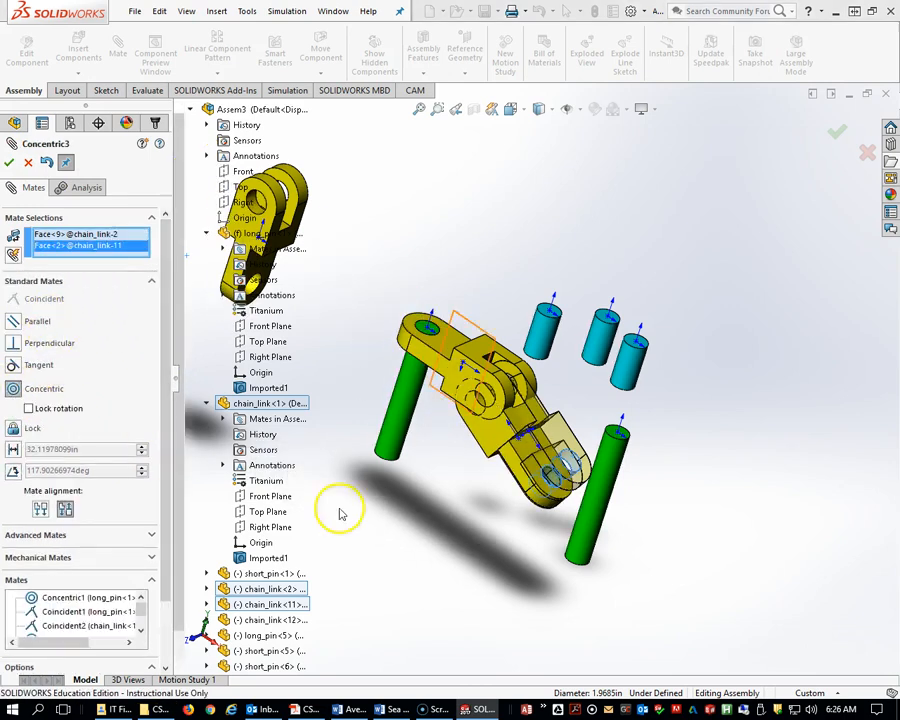
pyautogui.click(9, 163)
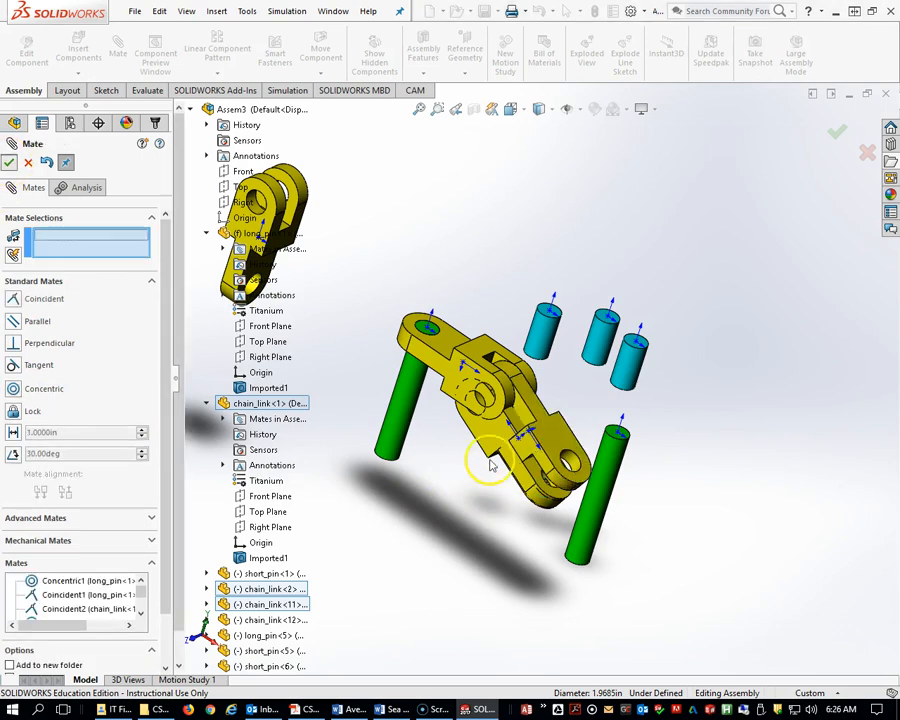
# Swing the third chain link and add a Width mate centring its side faces on the second link's tab faces.
pyautogui.moveTo(488, 436); pyautogui.dragTo(555, 528)
pyautogui.moveTo(476, 515); pyautogui.dragTo(470, 548)
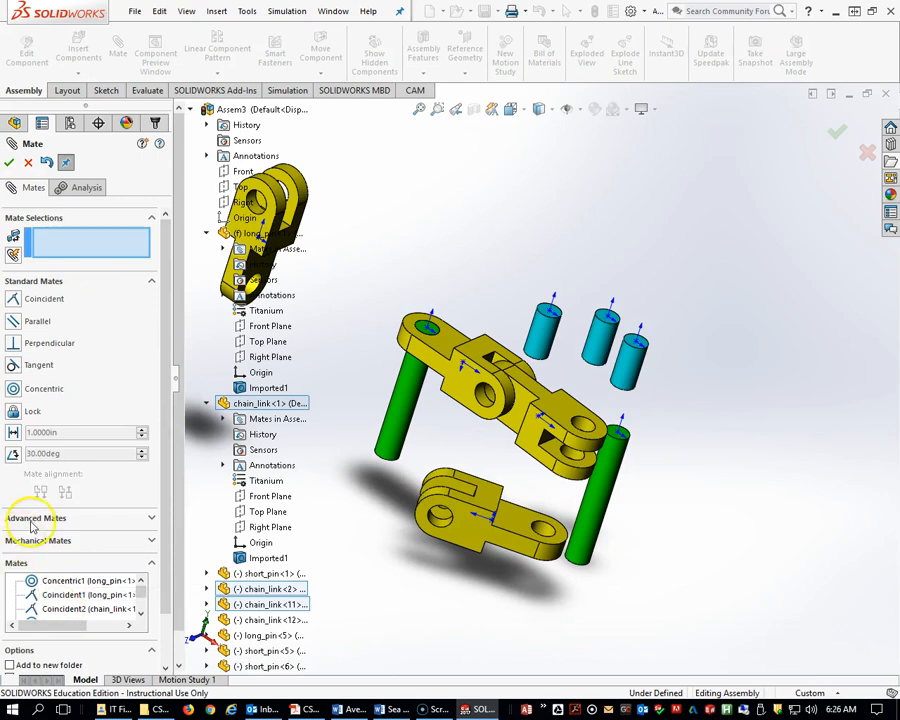
pyautogui.click(33, 518)
pyautogui.click(27, 336)
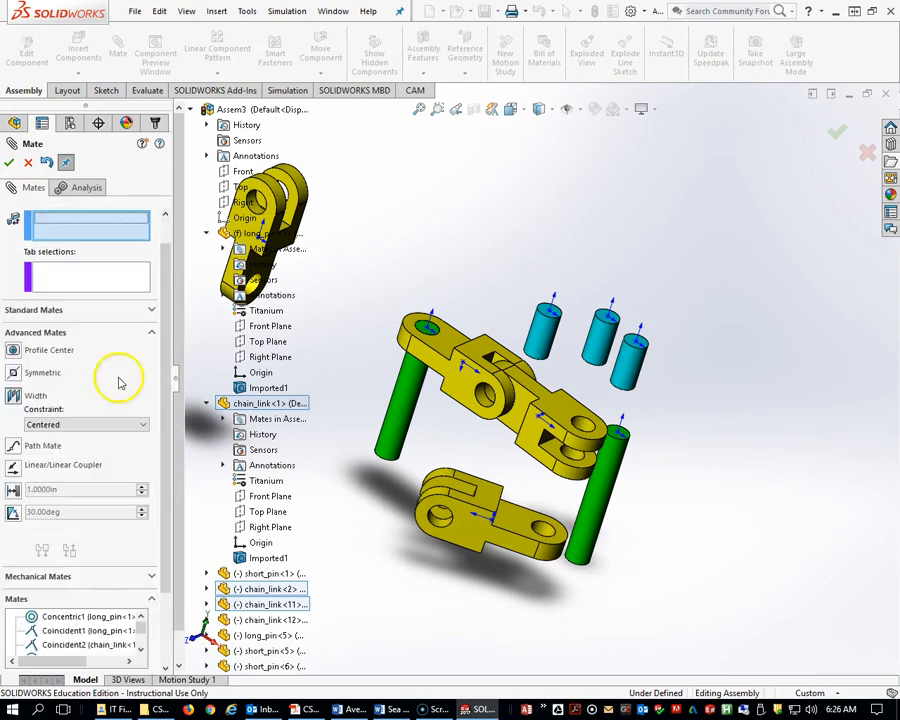
pyautogui.click(524, 516)
pyautogui.click(518, 544)
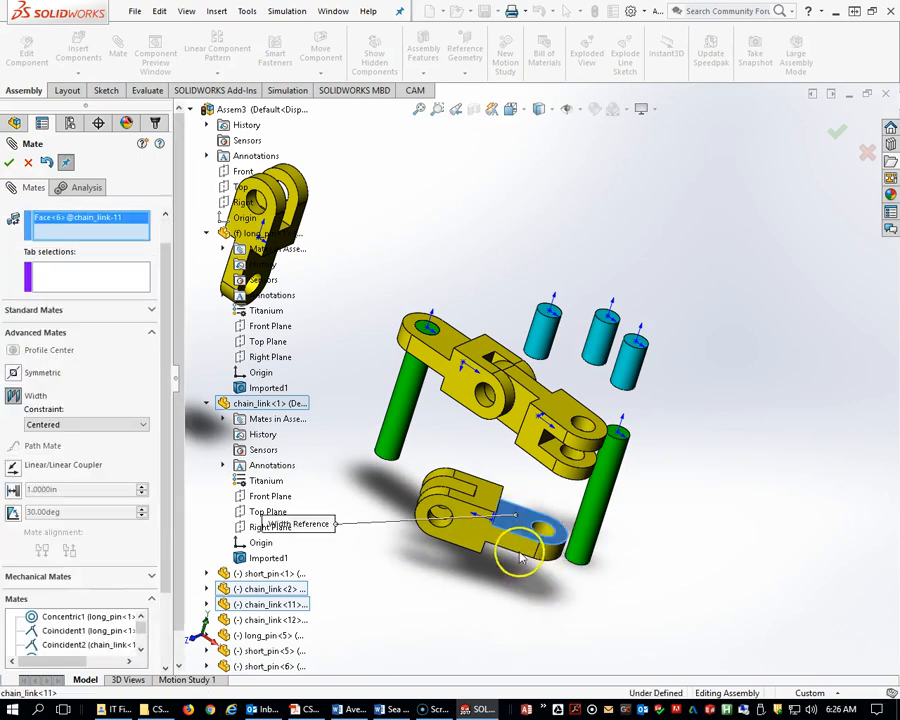
pyautogui.click(536, 381)
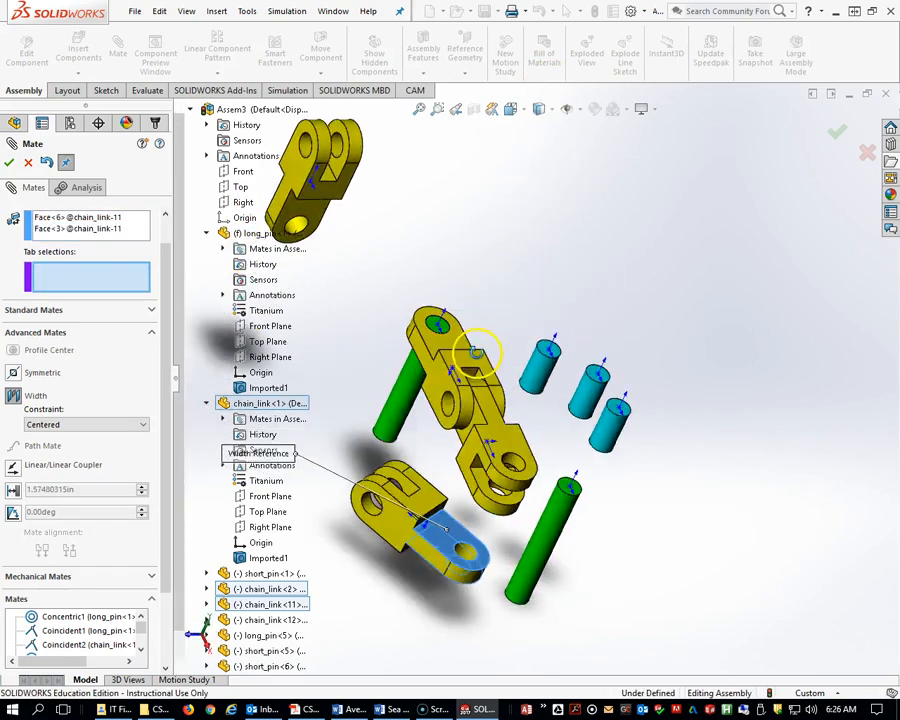
pyautogui.click(477, 491)
pyautogui.moveTo(482, 490); pyautogui.dragTo(563, 310, button='middle')
pyautogui.click(581, 312)
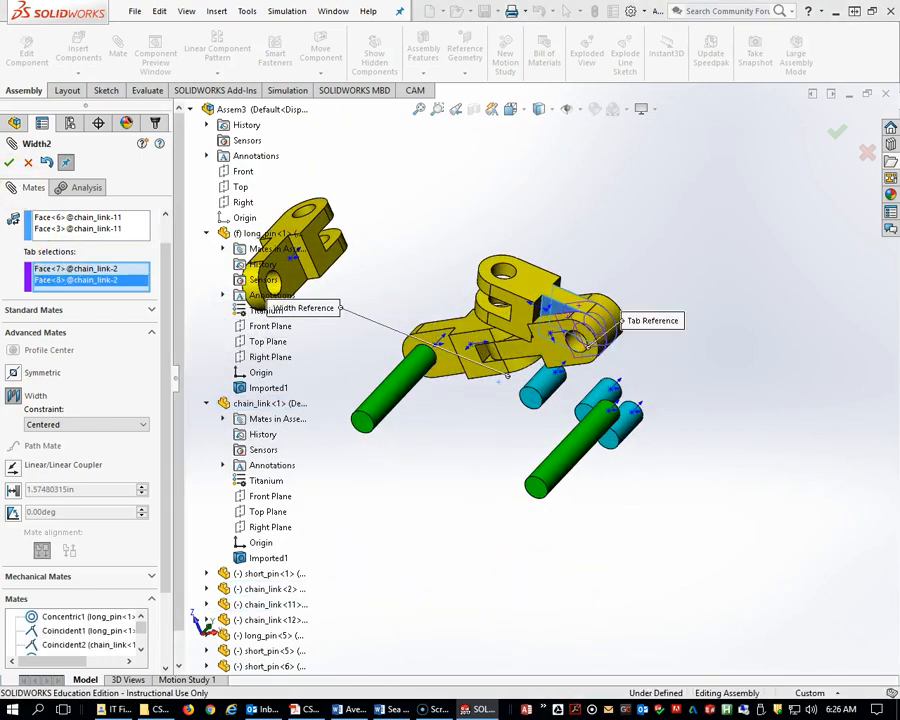
pyautogui.click(9, 163)
# Mate the fourth chain link's hole concentric with the third chain link's open-end hole.
pyautogui.moveTo(525, 295); pyautogui.dragTo(675, 374)
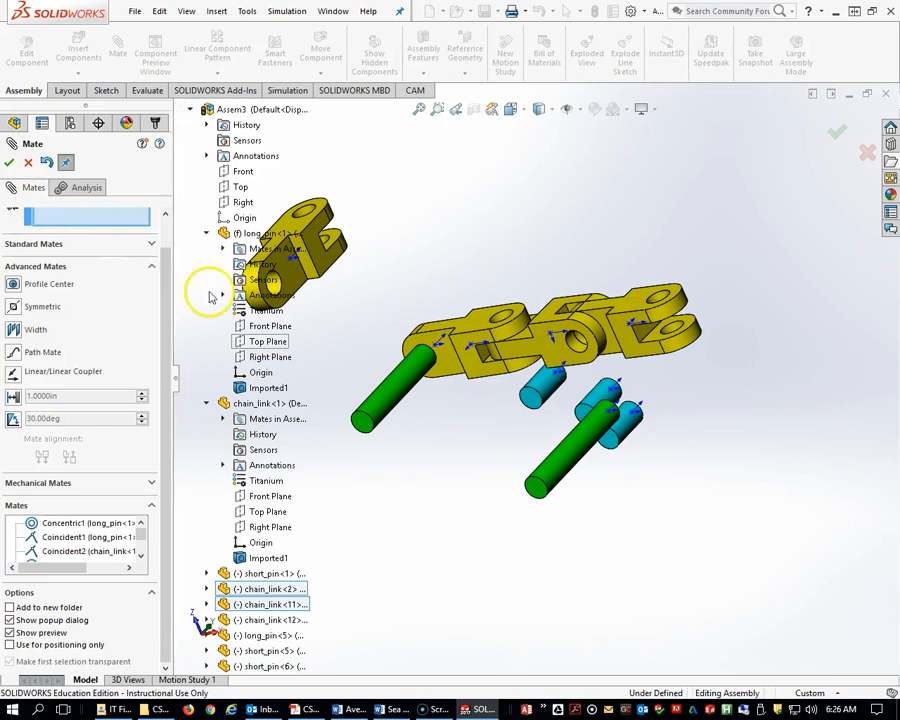
pyautogui.scroll(2, 150, 310)
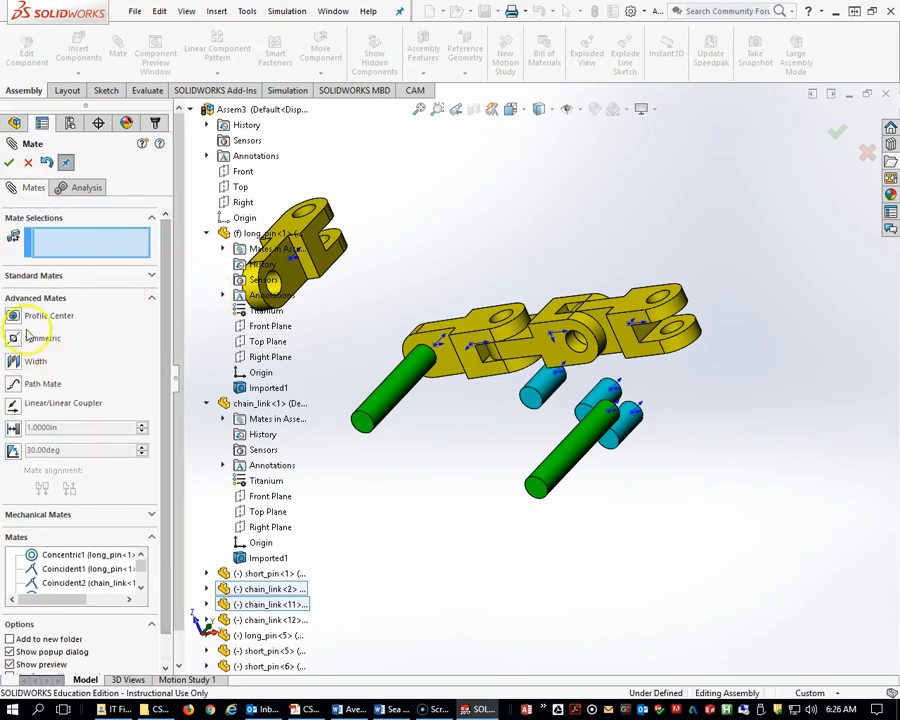
pyautogui.click(27, 276)
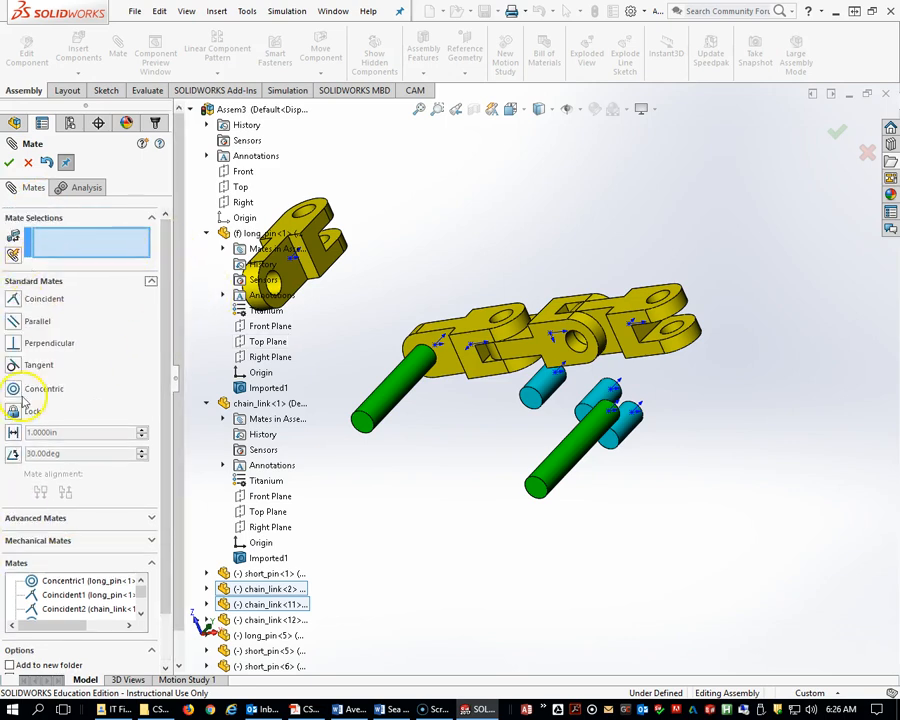
pyautogui.click(681, 330)
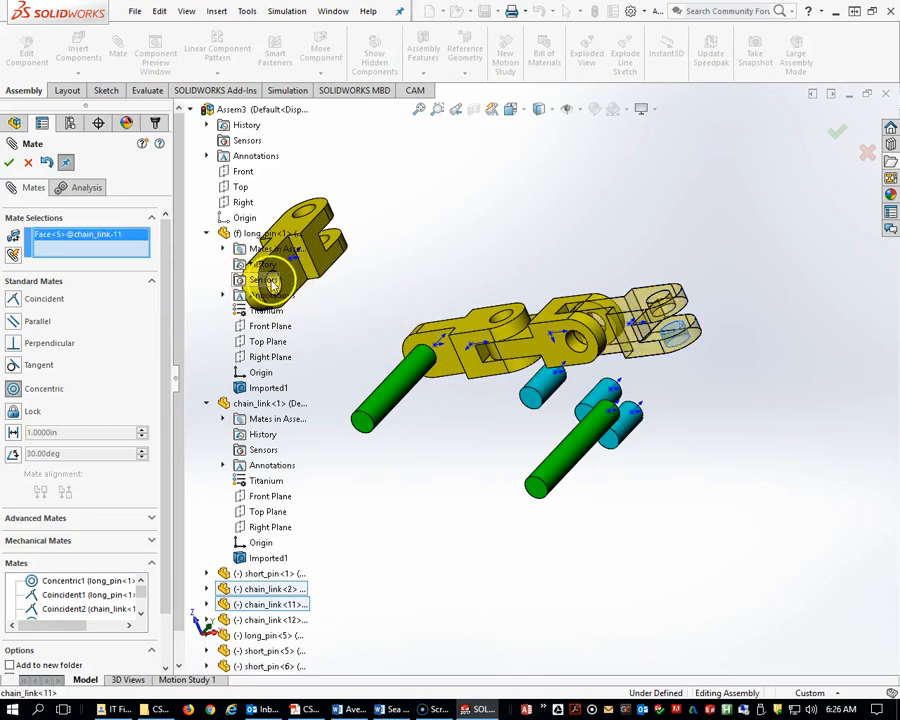
pyautogui.scroll(-1, 291, 275)
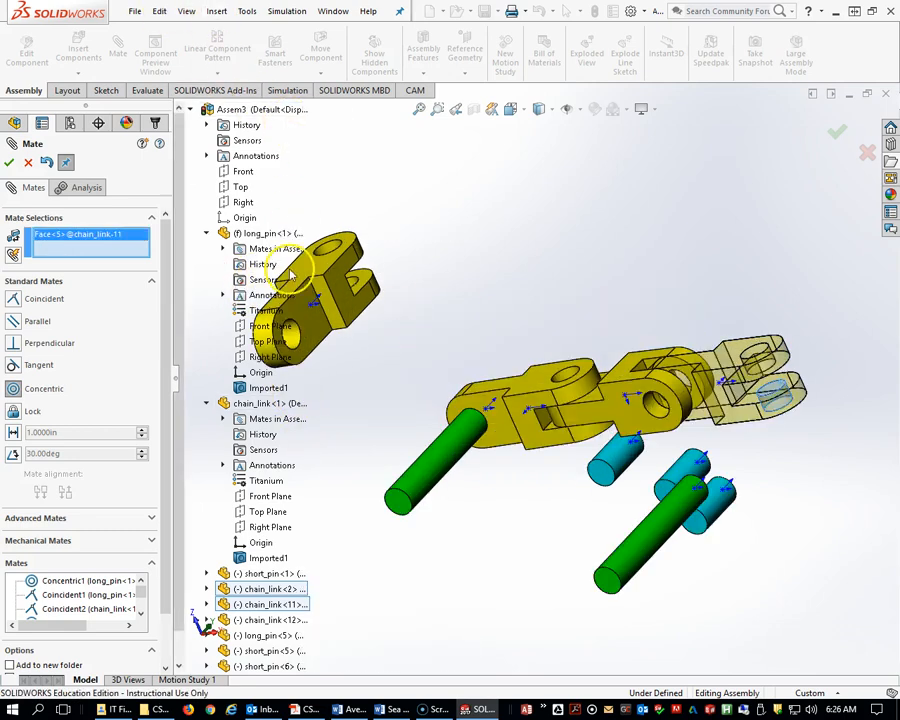
pyautogui.scroll(-1, 298, 342)
pyautogui.click(298, 342)
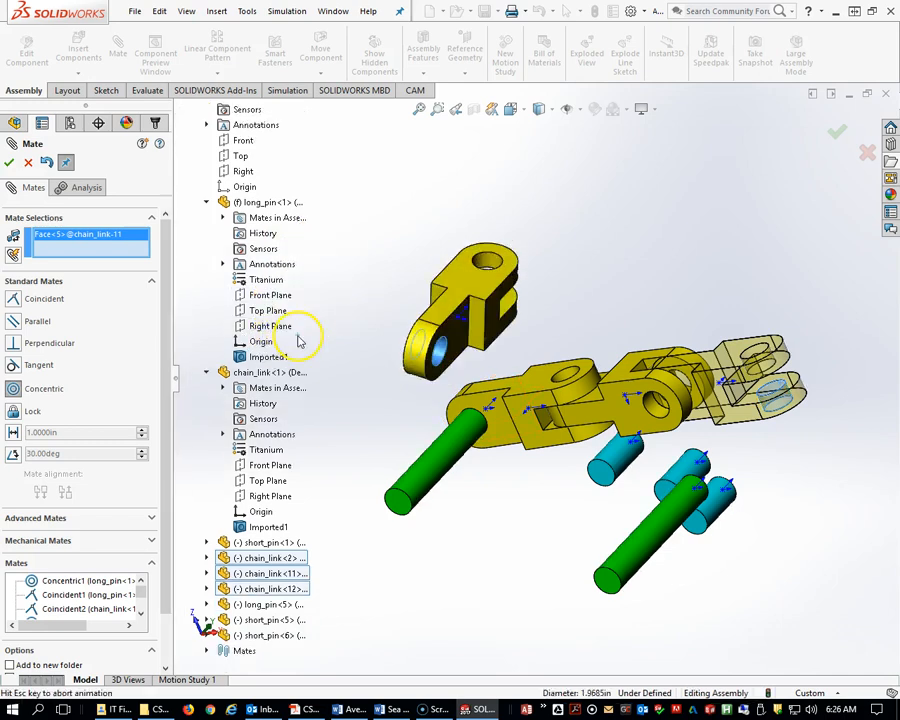
pyautogui.scroll(2, 540, 375)
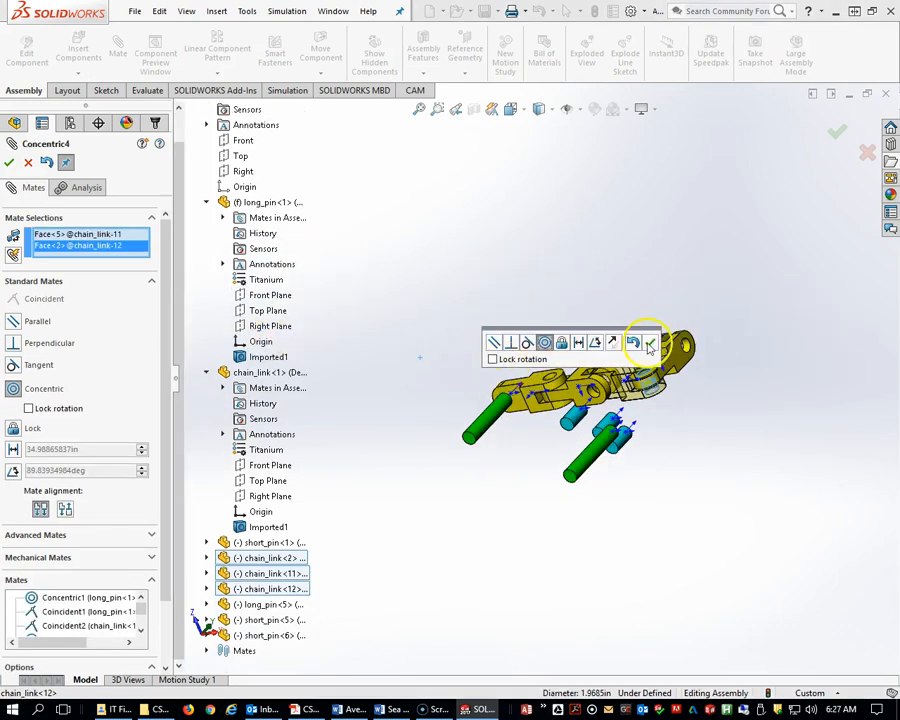
pyautogui.click(649, 344)
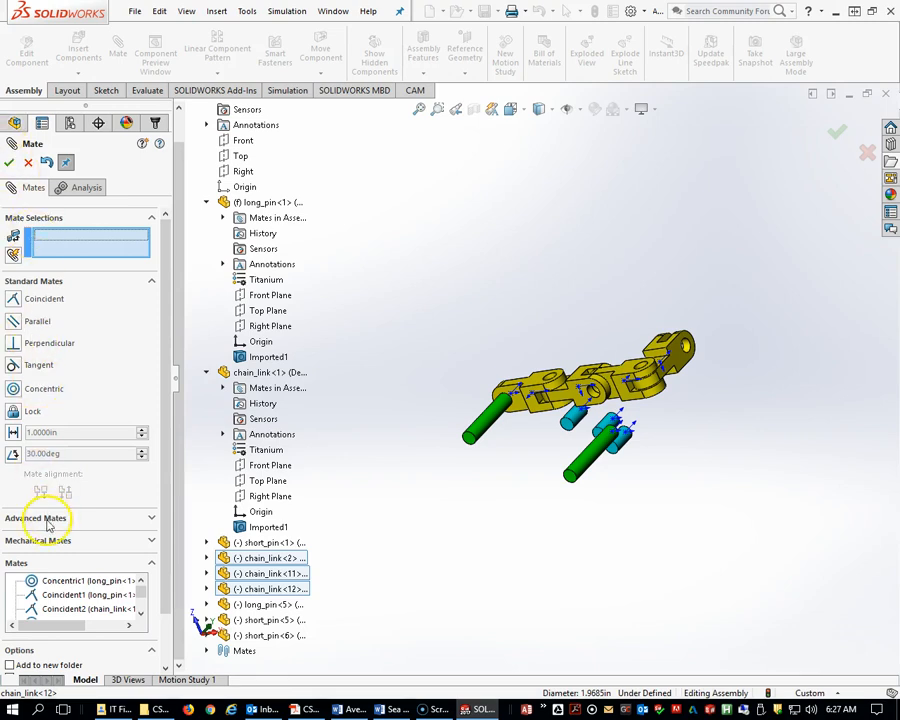
pyautogui.click(45, 519)
pyautogui.click(34, 327)
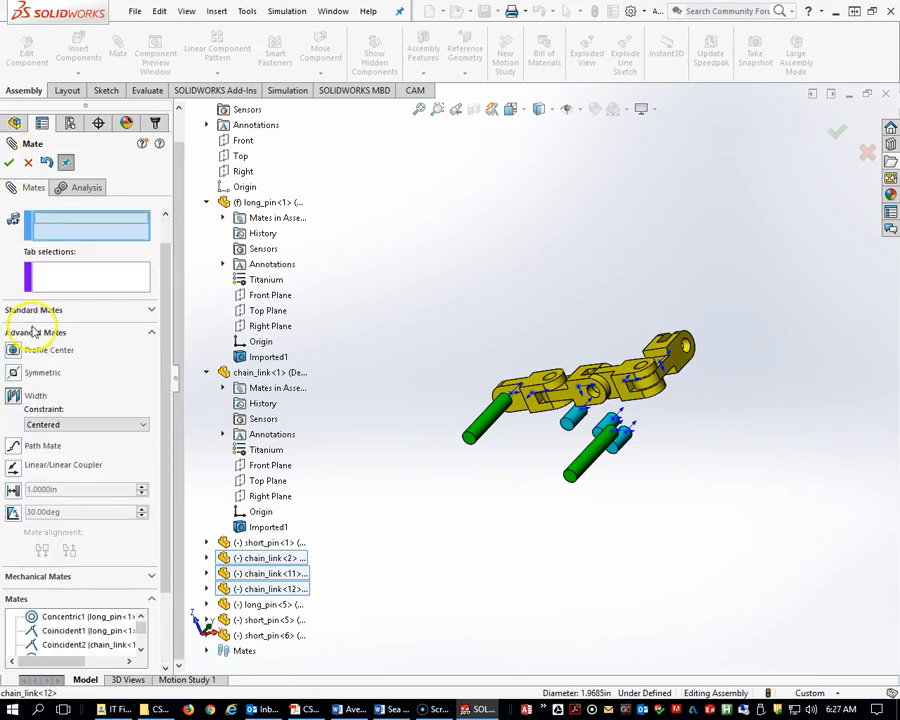
pyautogui.moveTo(640, 398); pyautogui.dragTo(633, 441, button='middle')
pyautogui.scroll(-4, 633, 441)
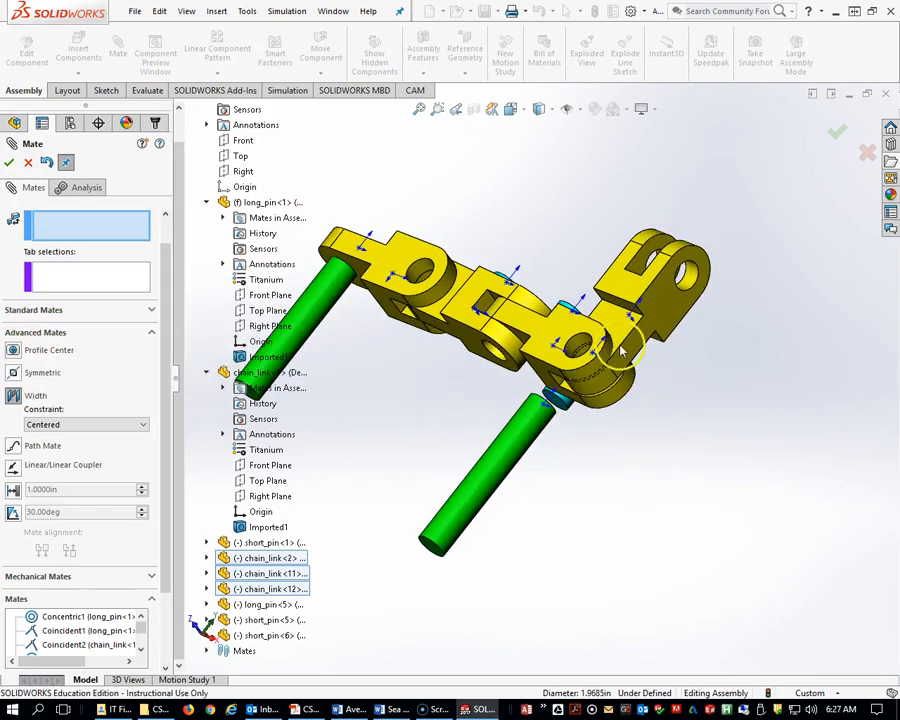
pyautogui.click(572, 333)
pyautogui.scroll(3, 556, 524)
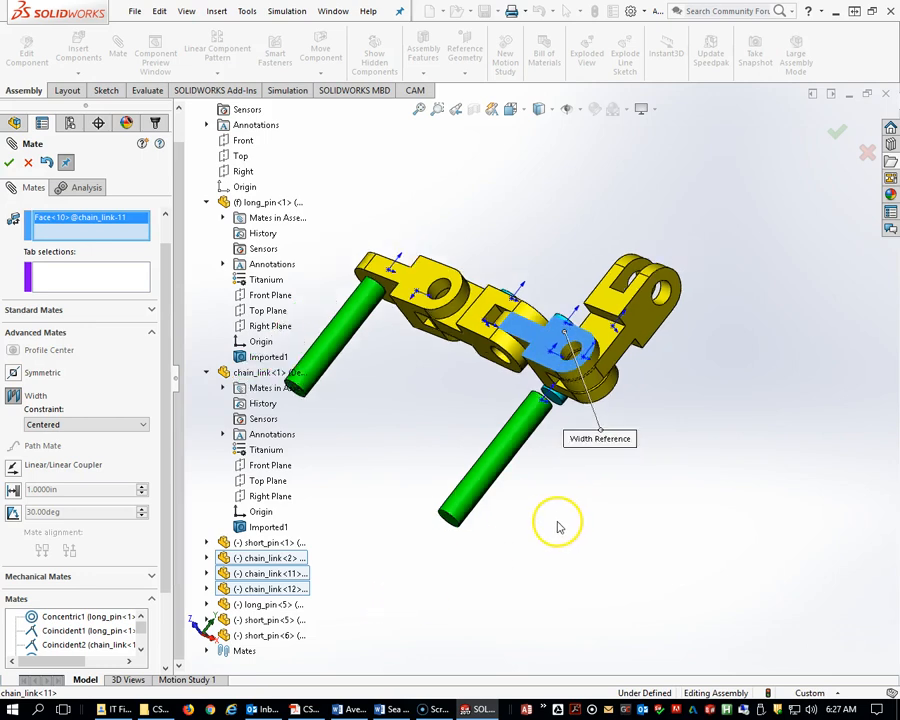
pyautogui.moveTo(572, 508); pyautogui.dragTo(440, 300, button='middle')
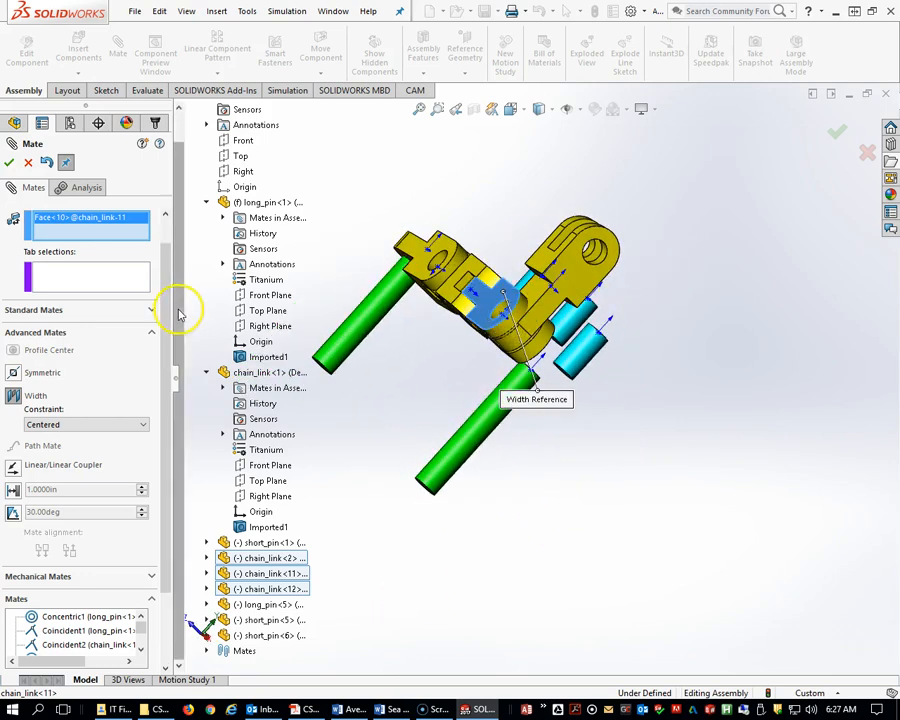
pyautogui.rightClick(89, 219)
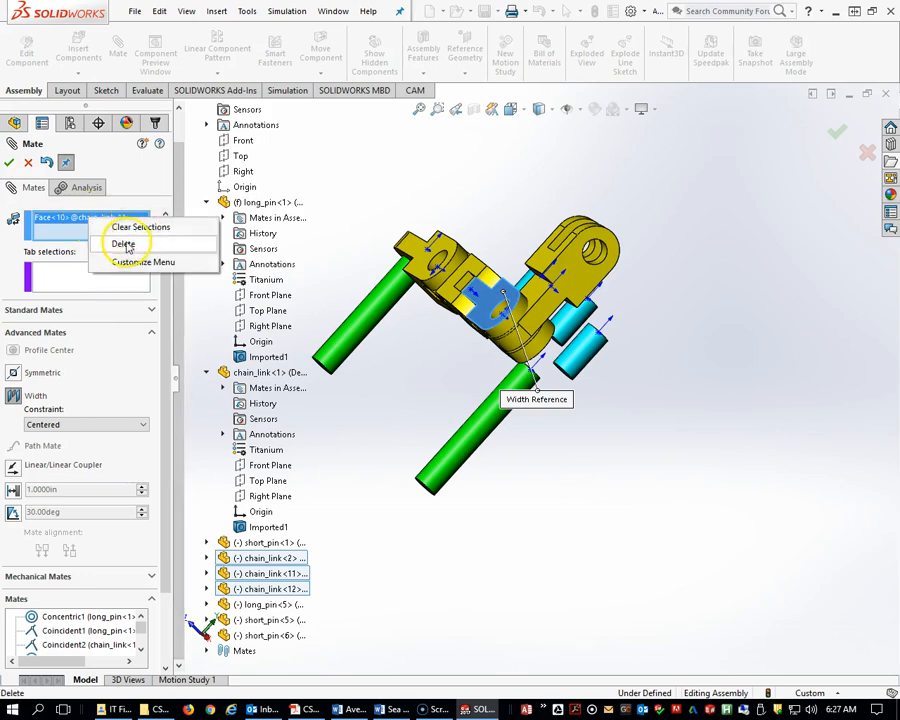
pyautogui.click(128, 243)
# Add a Width mate centring the fourth chain link's two side faces on the third chain link's two tab faces.
pyautogui.moveTo(452, 331); pyautogui.dragTo(617, 383, button='middle')
pyautogui.moveTo(617, 383); pyautogui.dragTo(676, 433)
pyautogui.moveTo(676, 433); pyautogui.dragTo(558, 475, button='middle')
pyautogui.moveTo(535, 484); pyautogui.dragTo(481, 322, button='middle')
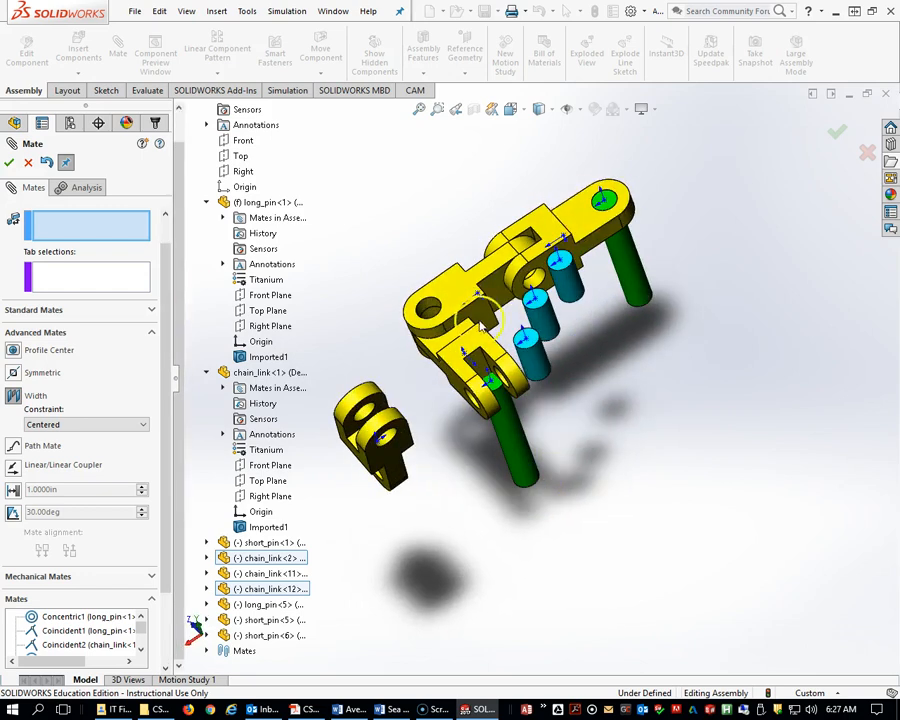
pyautogui.moveTo(486, 372); pyautogui.dragTo(628, 410, button='middle')
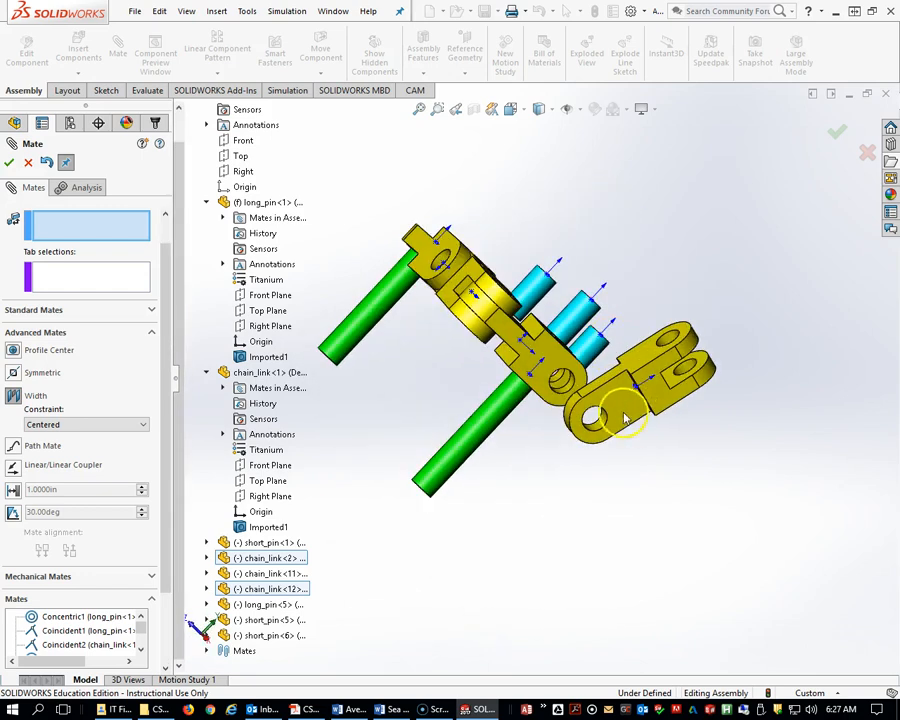
pyautogui.click(625, 420)
pyautogui.moveTo(693, 416); pyautogui.dragTo(362, 408, button='middle')
pyautogui.click(362, 410)
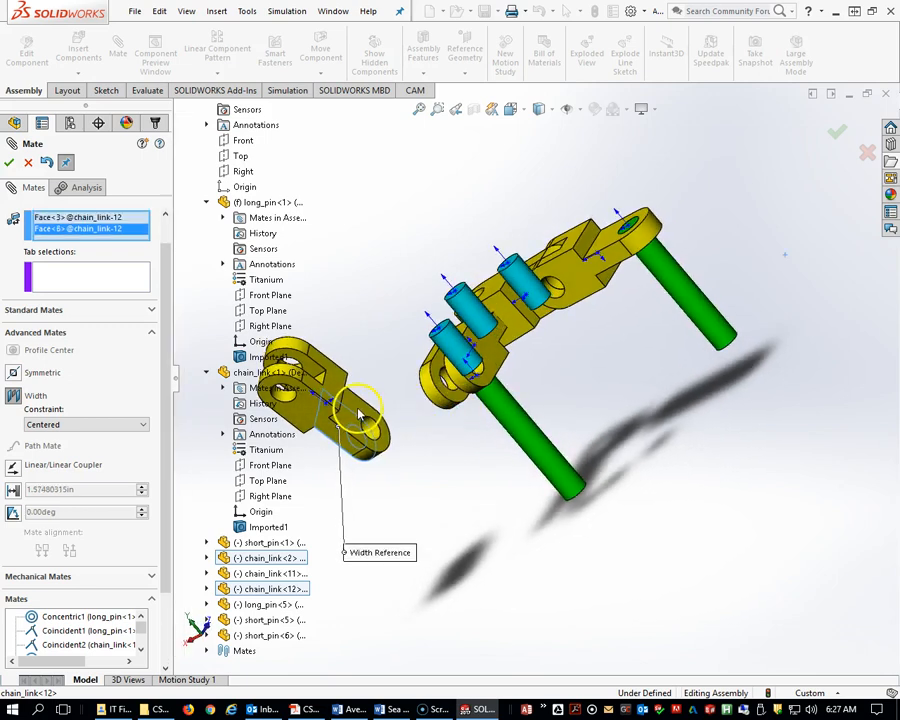
pyautogui.click(438, 383)
pyautogui.moveTo(524, 380)
pyautogui.mouseDown(button='middle')
pyautogui.moveTo(564, 364)
pyautogui.moveTo(522, 355)
pyautogui.mouseUp(button='middle')
pyautogui.click(505, 352)
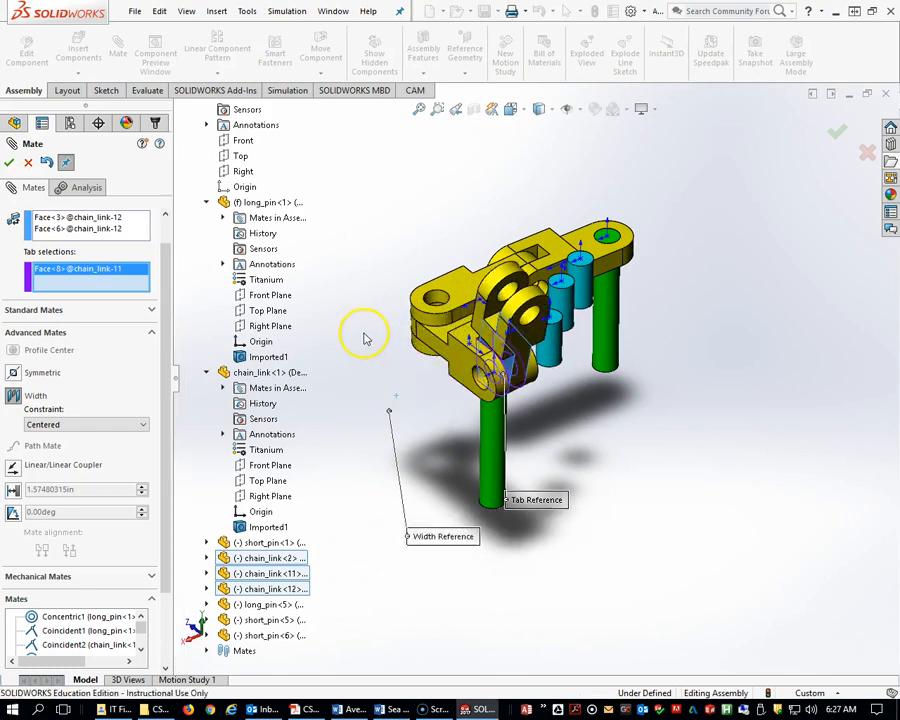
pyautogui.click(9, 162)
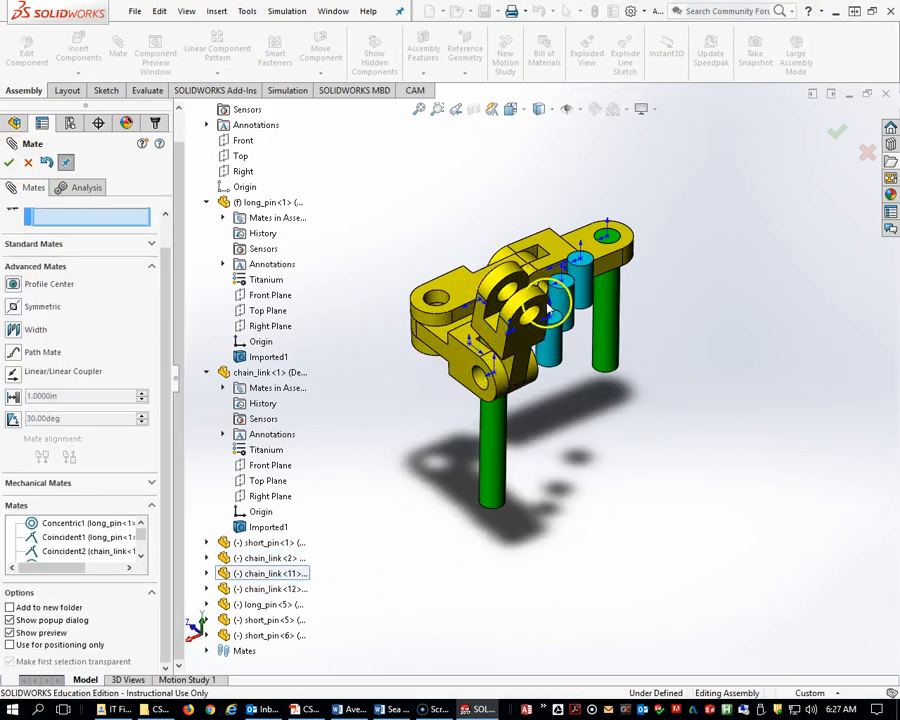
pyautogui.click(533, 304)
pyautogui.click(593, 403)
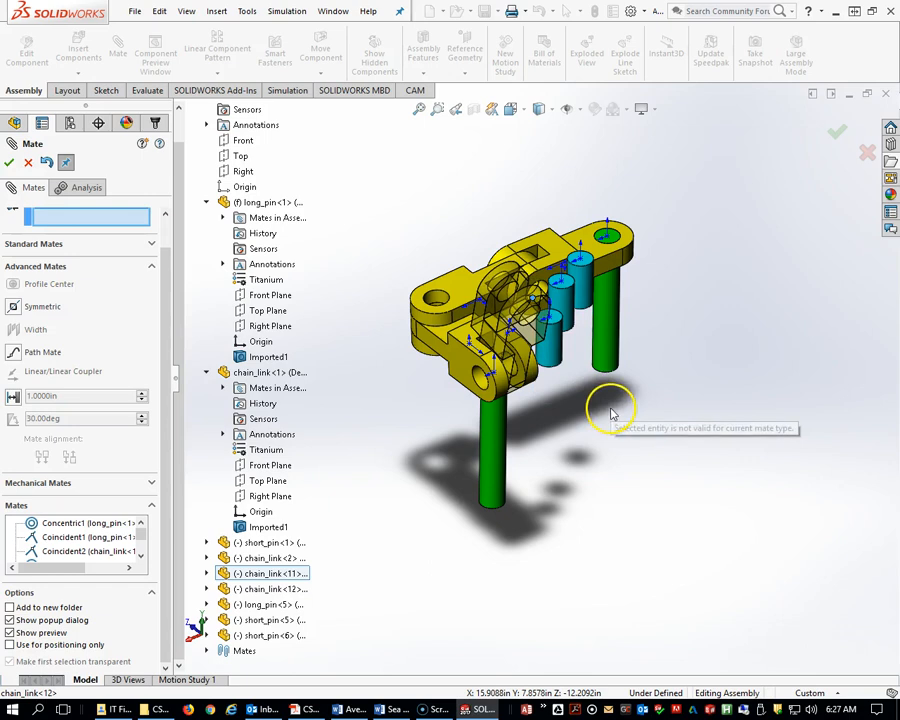
pyautogui.scroll(3, 660, 417)
pyautogui.moveTo(663, 416); pyautogui.dragTo(547, 417, button='middle')
pyautogui.moveTo(547, 417); pyautogui.dragTo(676, 405)
pyautogui.click(11, 164)
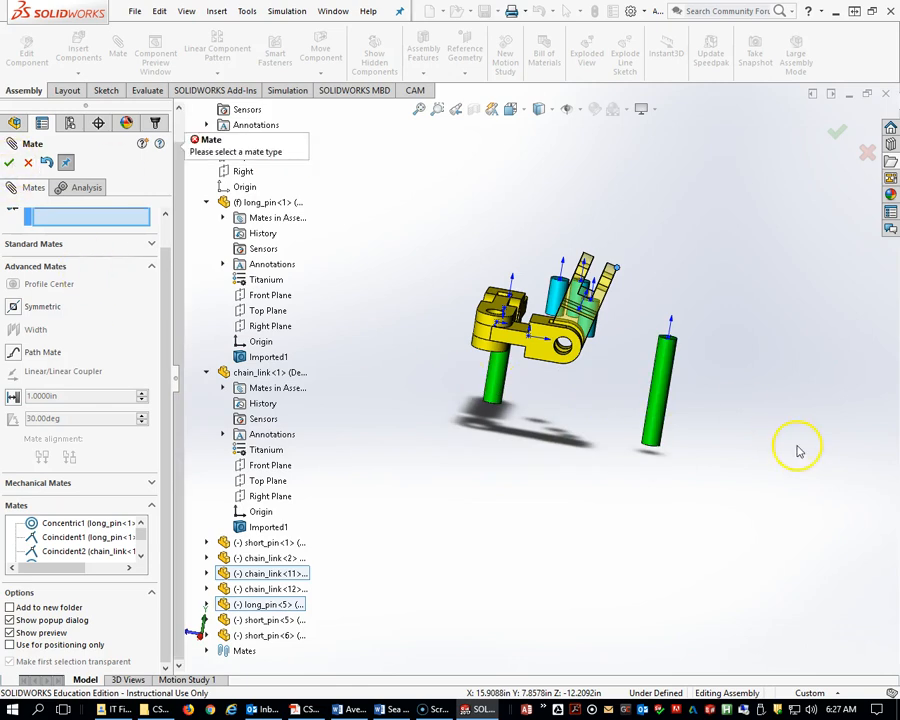
pyautogui.moveTo(600, 310); pyautogui.dragTo(620, 360)
pyautogui.moveTo(618, 343); pyautogui.dragTo(685, 455, button='middle')
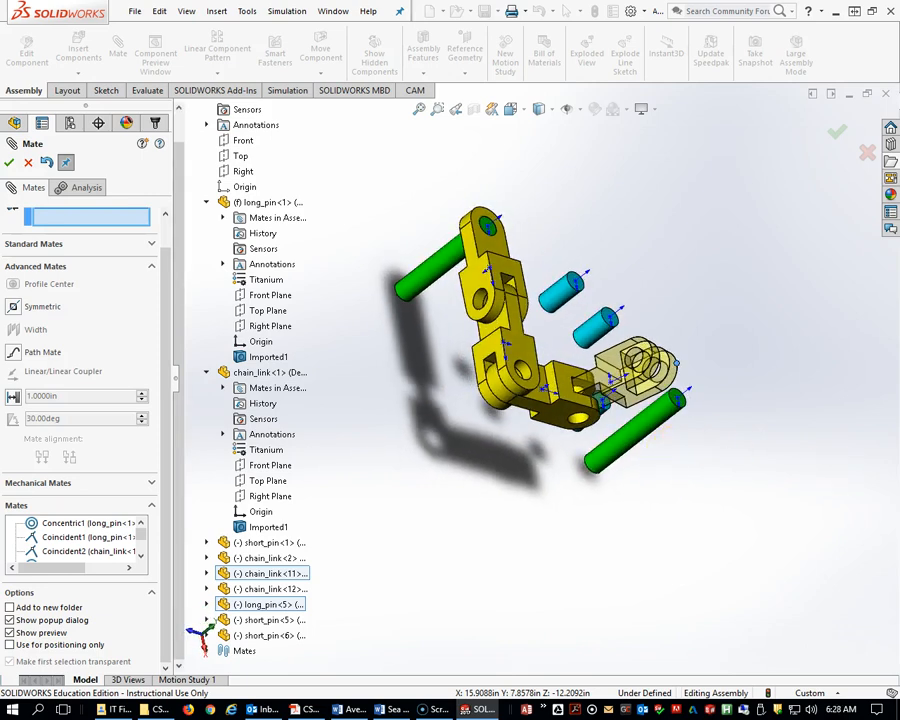
pyautogui.scroll(-2, 555, 368)
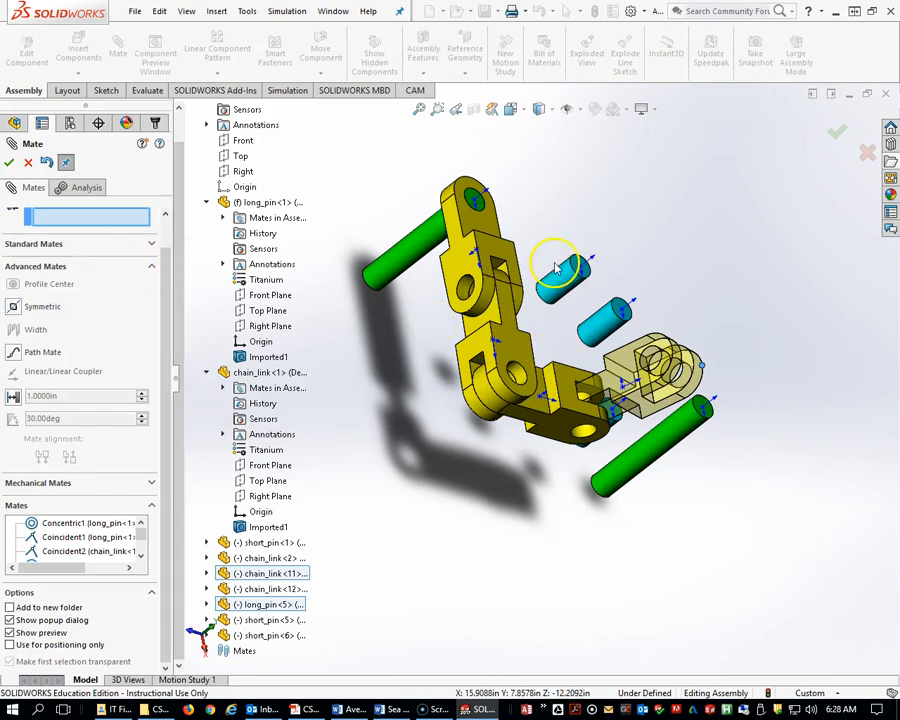
pyautogui.scroll(1, 126, 258)
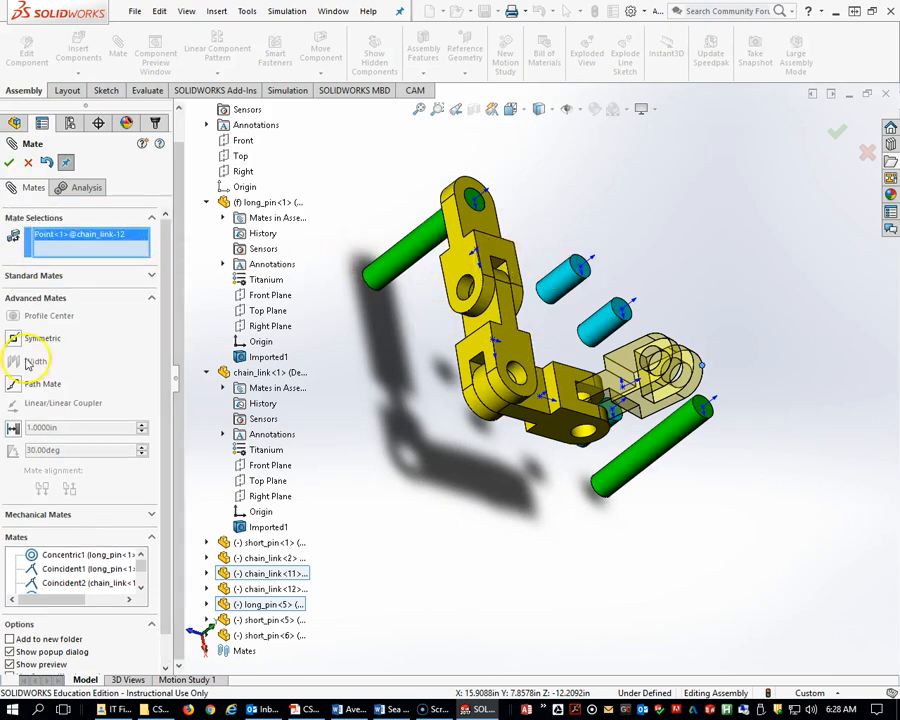
pyautogui.click(32, 277)
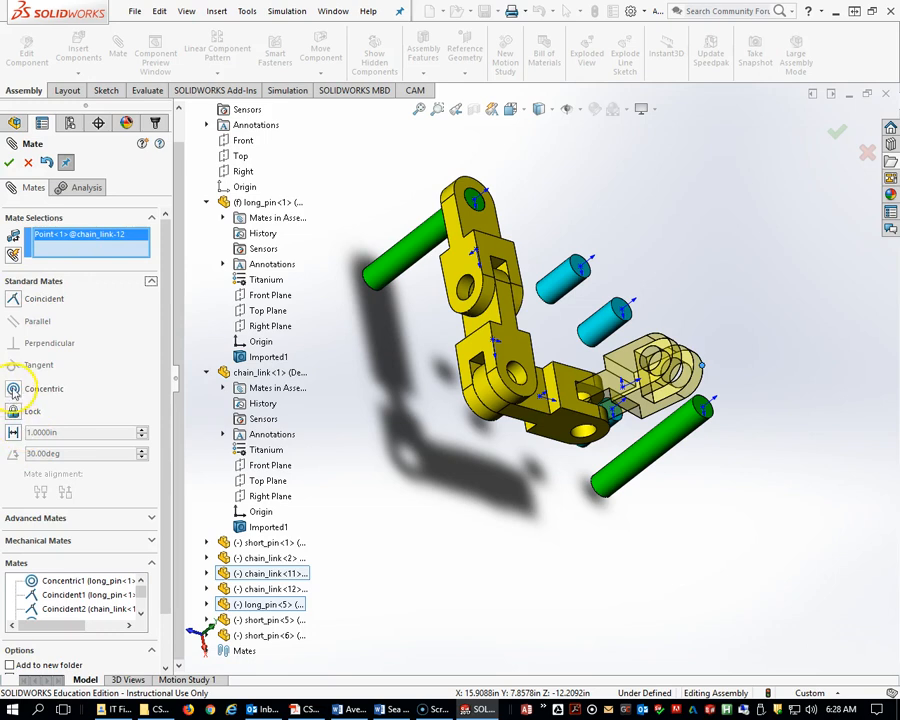
pyautogui.click(569, 294)
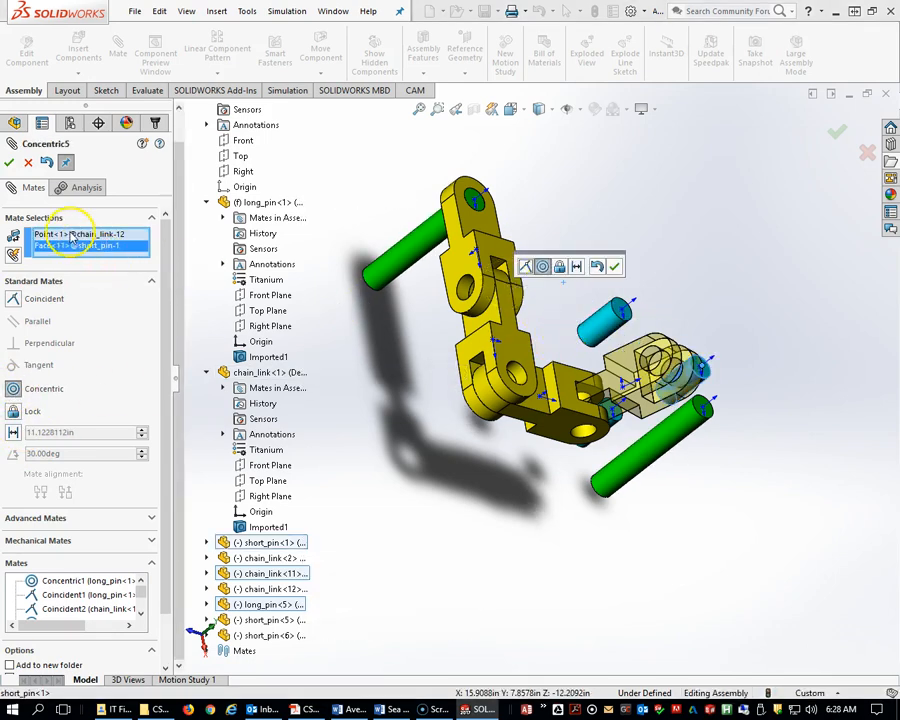
pyautogui.rightClick(60, 242)
pyautogui.click(120, 242)
# Mate a short pin concentric with the hole in the side of the first chain link.
pyautogui.moveTo(724, 362); pyautogui.dragTo(528, 301, button='middle')
pyautogui.scroll(-3, 528, 372)
pyautogui.scroll(3, 528, 368)
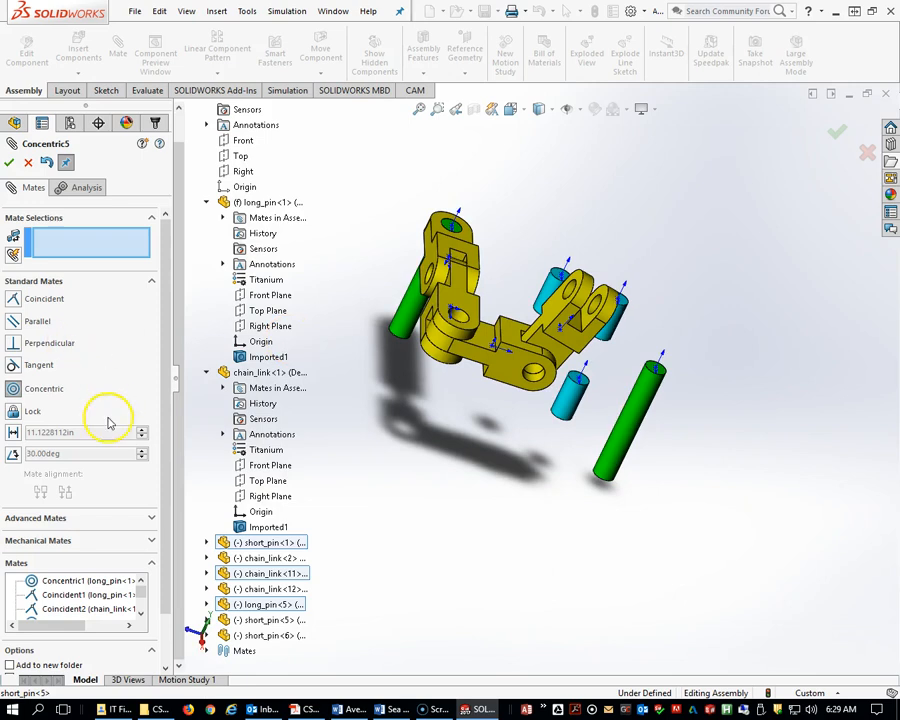
pyautogui.scroll(-3, 550, 296)
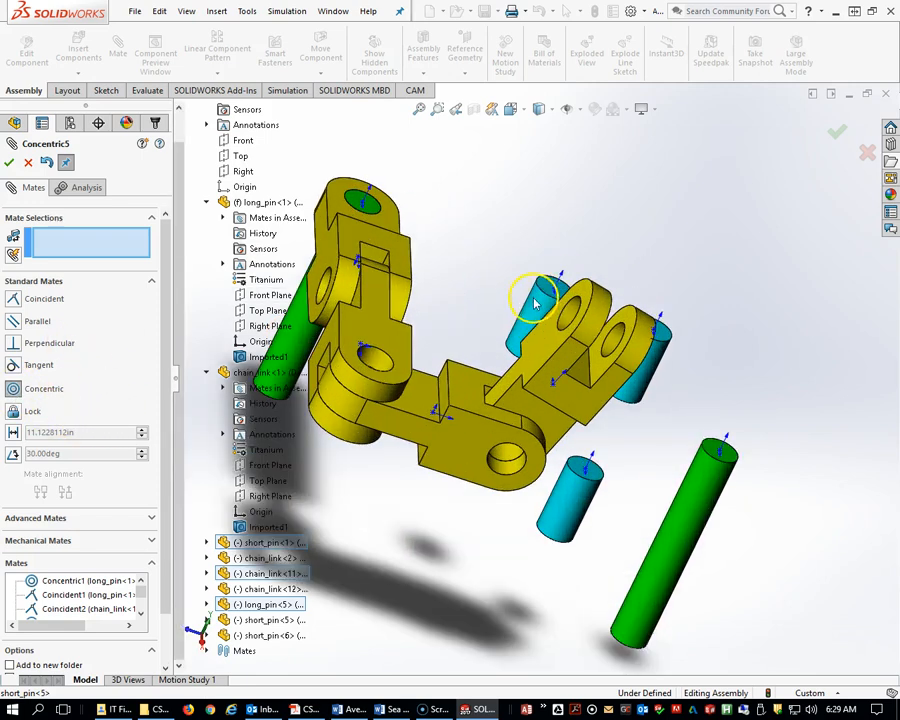
pyautogui.click(538, 314)
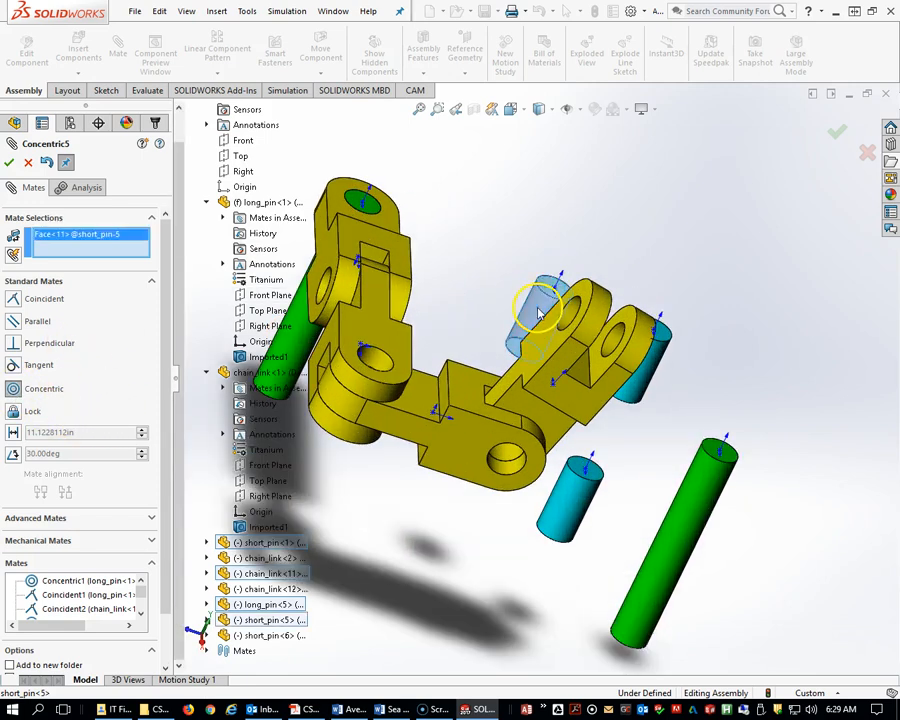
pyautogui.click(331, 285)
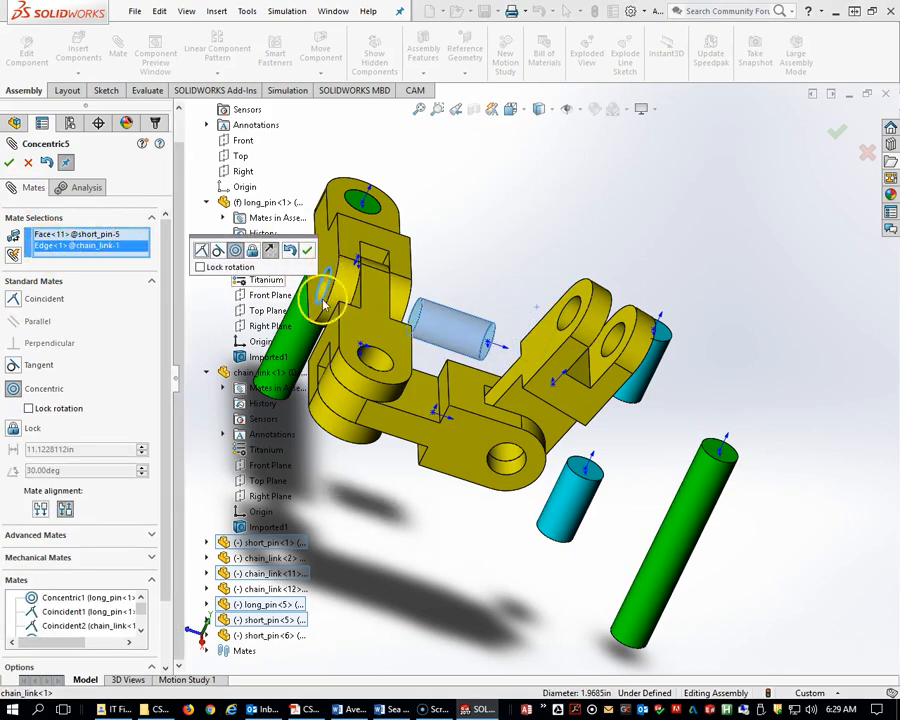
pyautogui.click(307, 250)
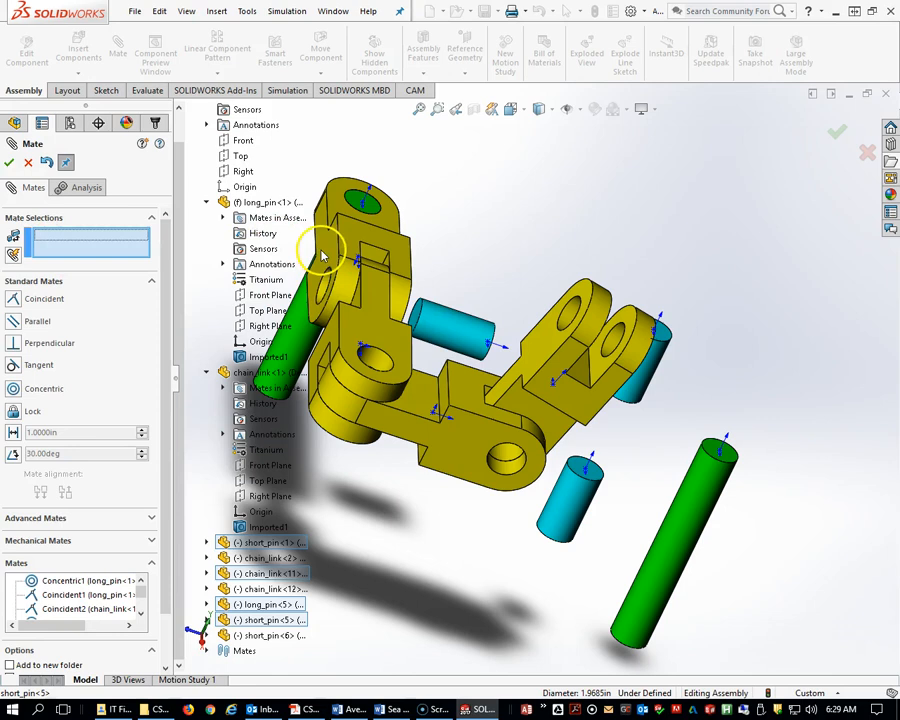
# Mate another short pin concentric with the second chain link's hole.
pyautogui.click(648, 368)
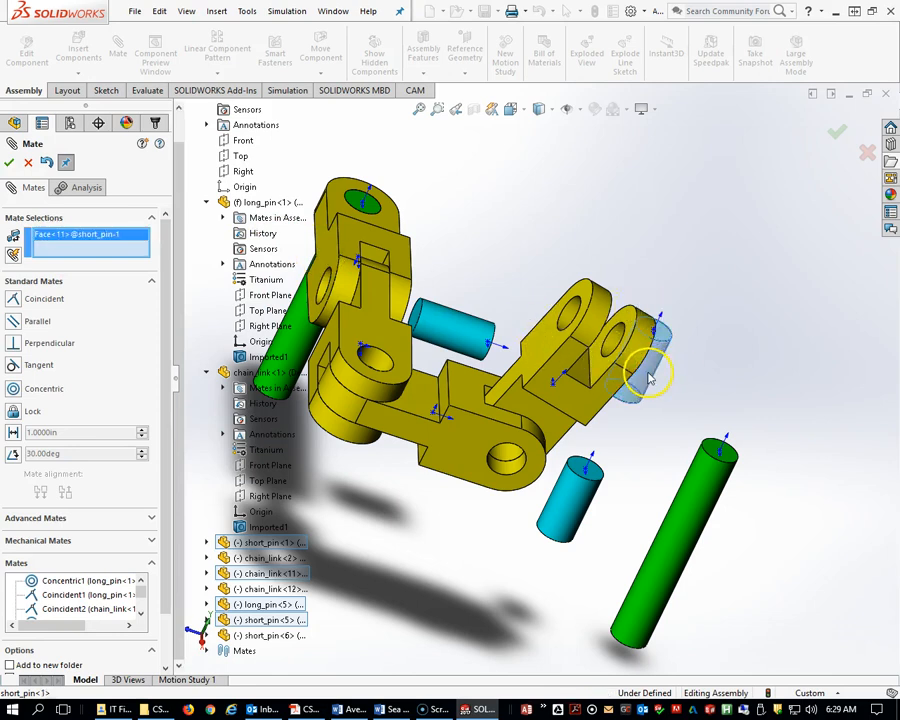
pyautogui.click(380, 360)
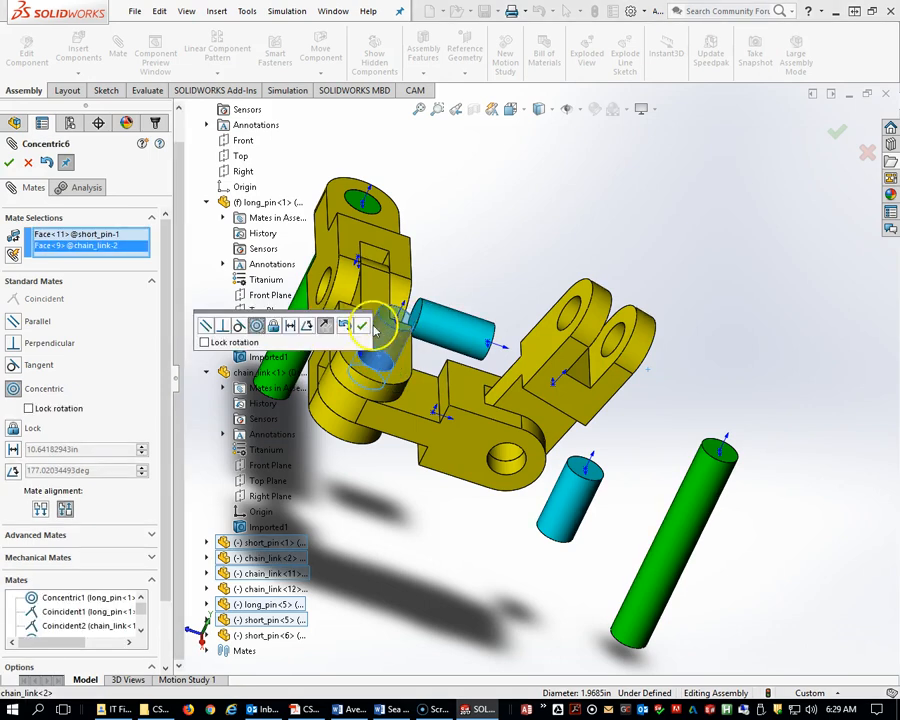
pyautogui.click(363, 328)
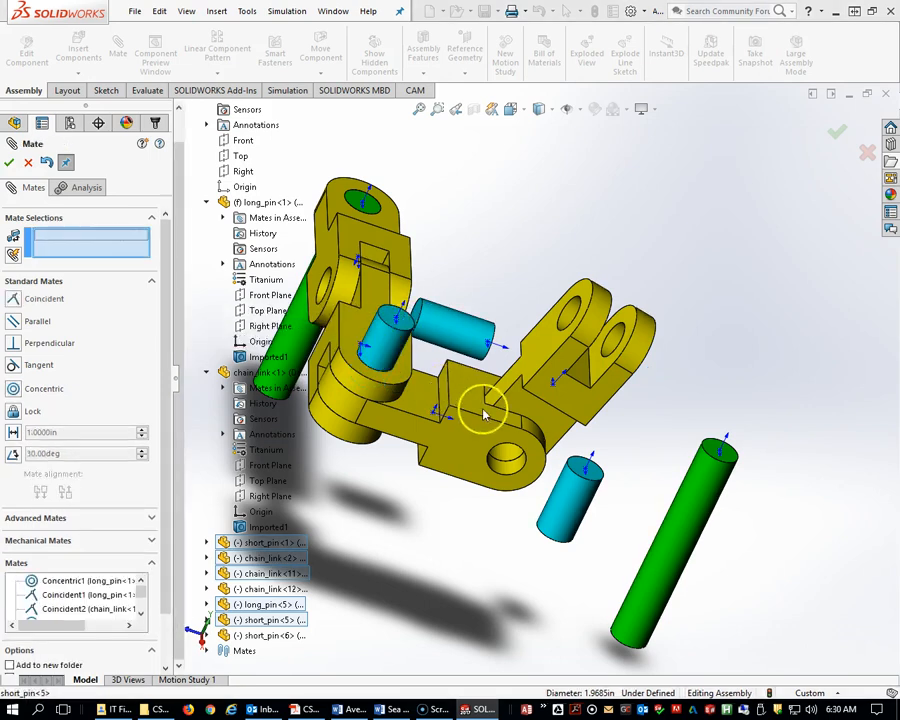
# Mate a third short pin concentric with the third chain link's hole.
pyautogui.click(580, 500)
pyautogui.click(509, 472)
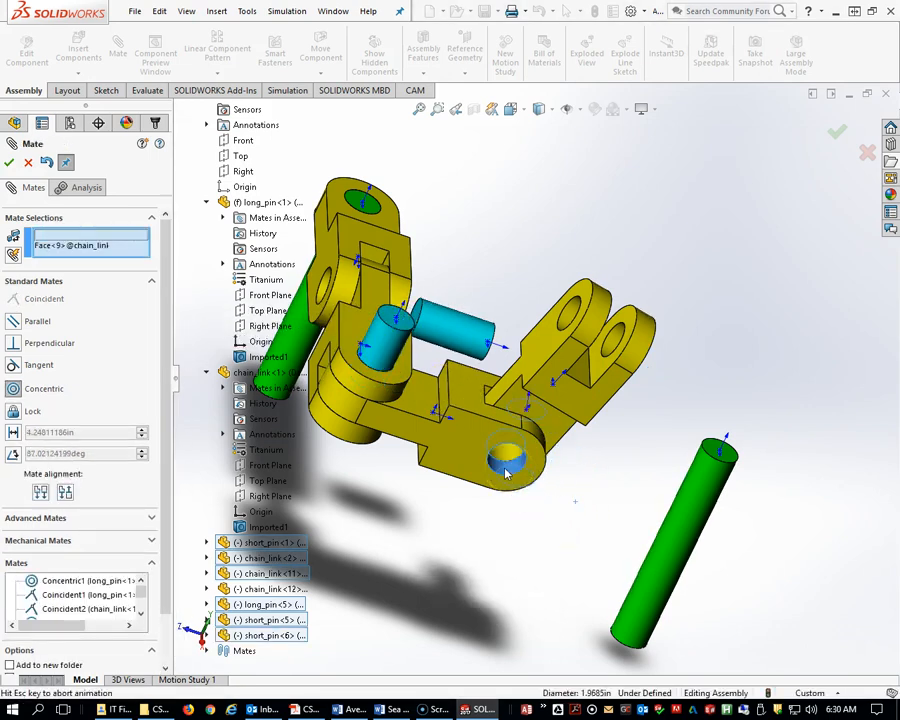
pyautogui.click(676, 490)
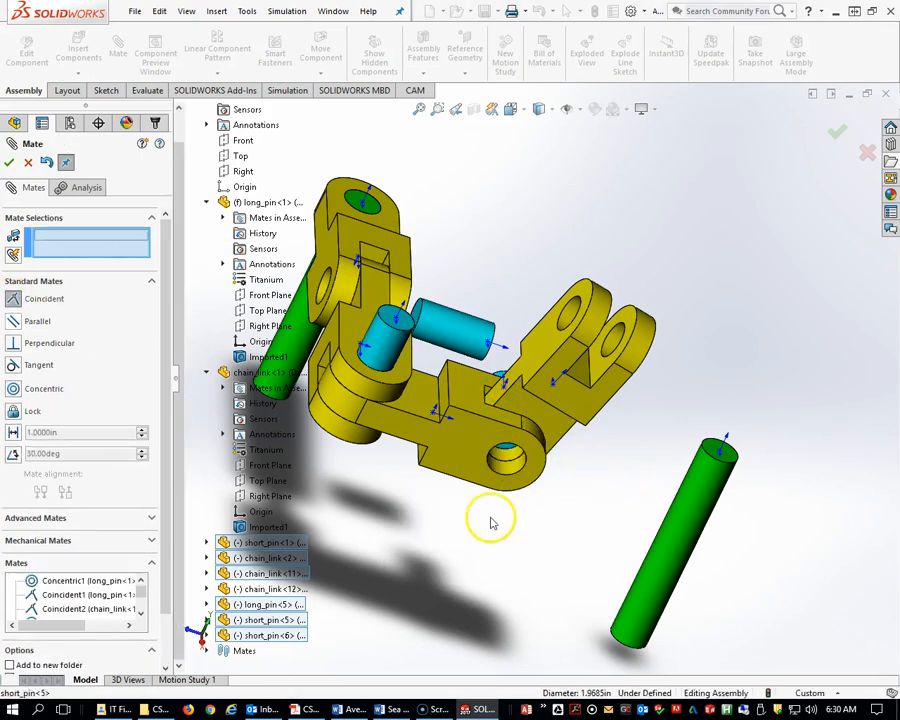
# Add a Coincident mate between the third chain link's face and the end face of the short pin in its hole.
pyautogui.click(500, 457)
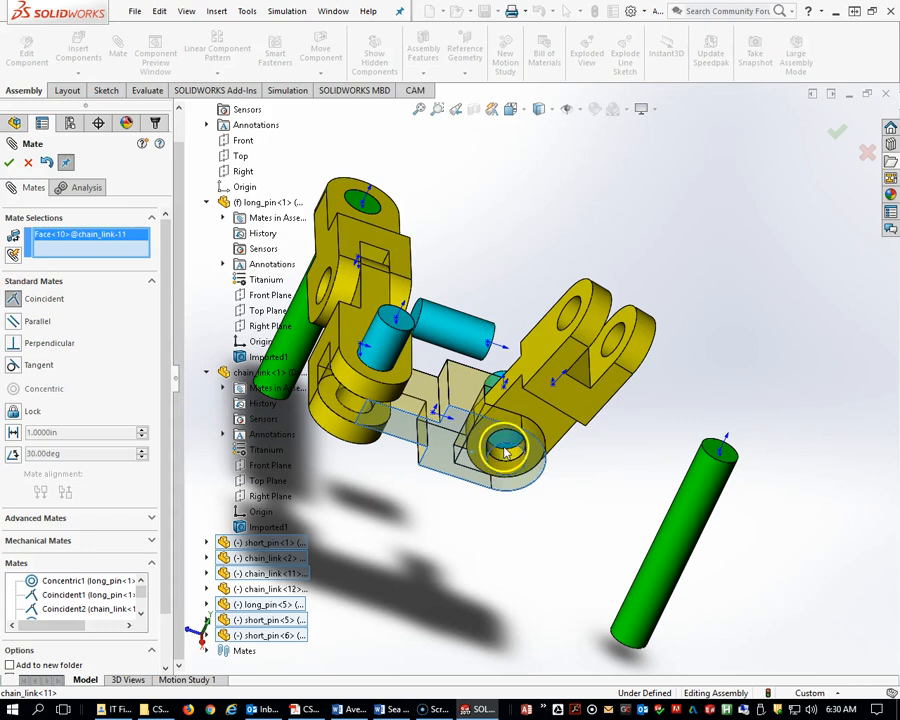
pyautogui.click(507, 452)
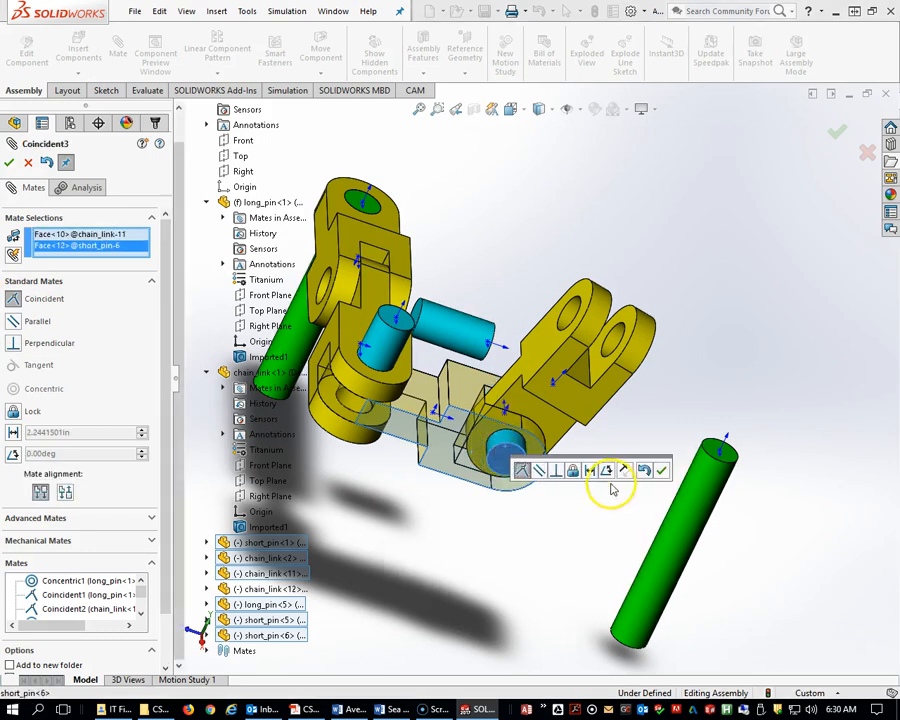
pyautogui.click(662, 472)
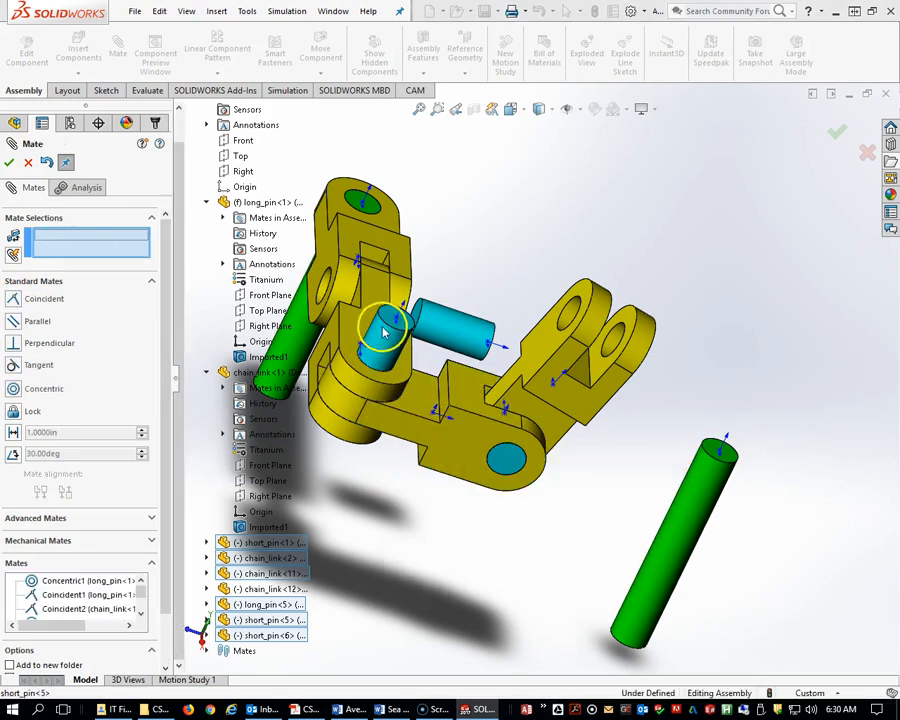
# Make the end face of the second chain link's short pin coincident with that link's face.
pyautogui.click(380, 325)
pyautogui.click(360, 332)
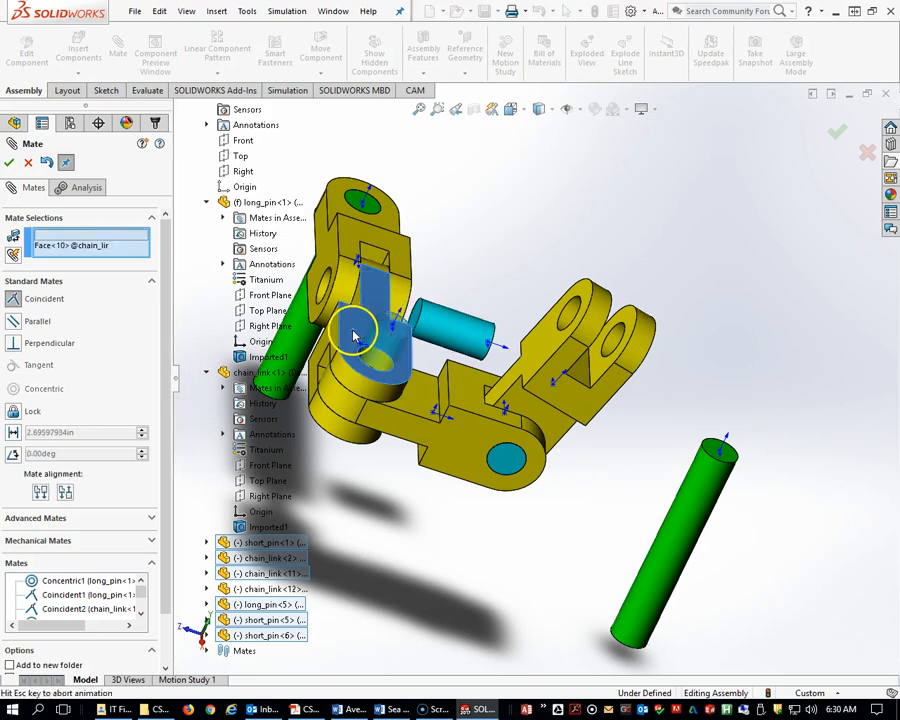
pyautogui.click(360, 309)
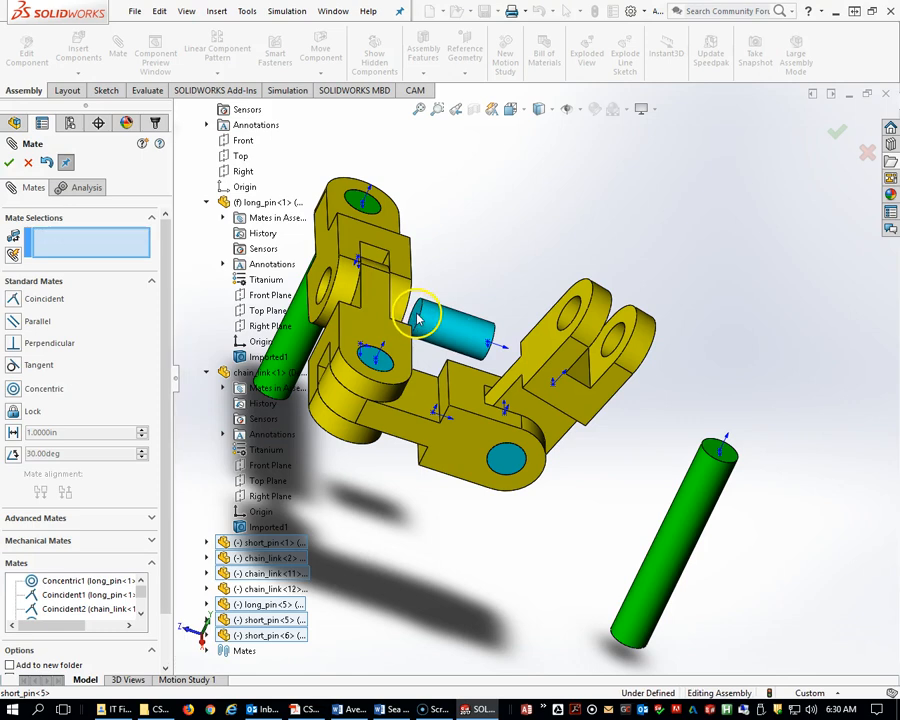
# Make the end face of the first chain link's short pin coincident with that link's side face.
pyautogui.click(416, 315)
pyautogui.click(325, 265)
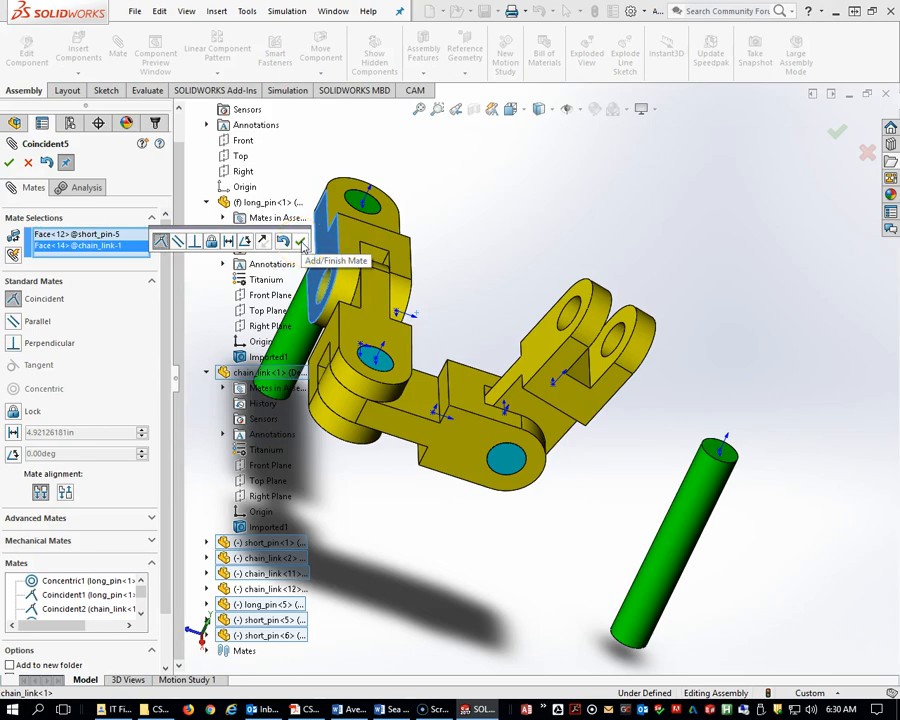
pyautogui.moveTo(386, 291); pyautogui.dragTo(315, 235, button='middle')
pyautogui.scroll(5, 385, 368)
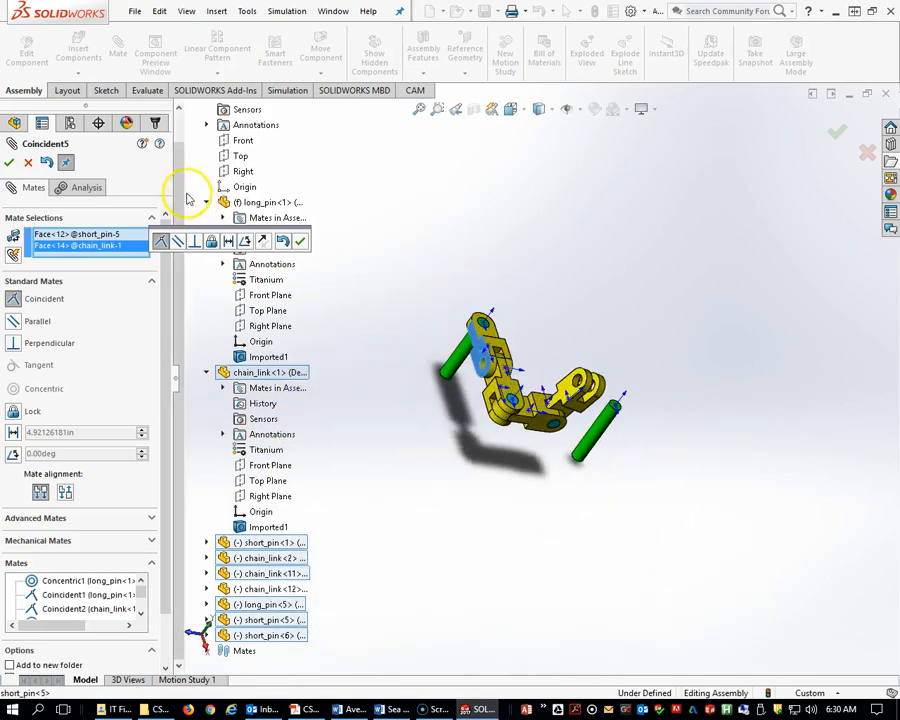
pyautogui.click(300, 240)
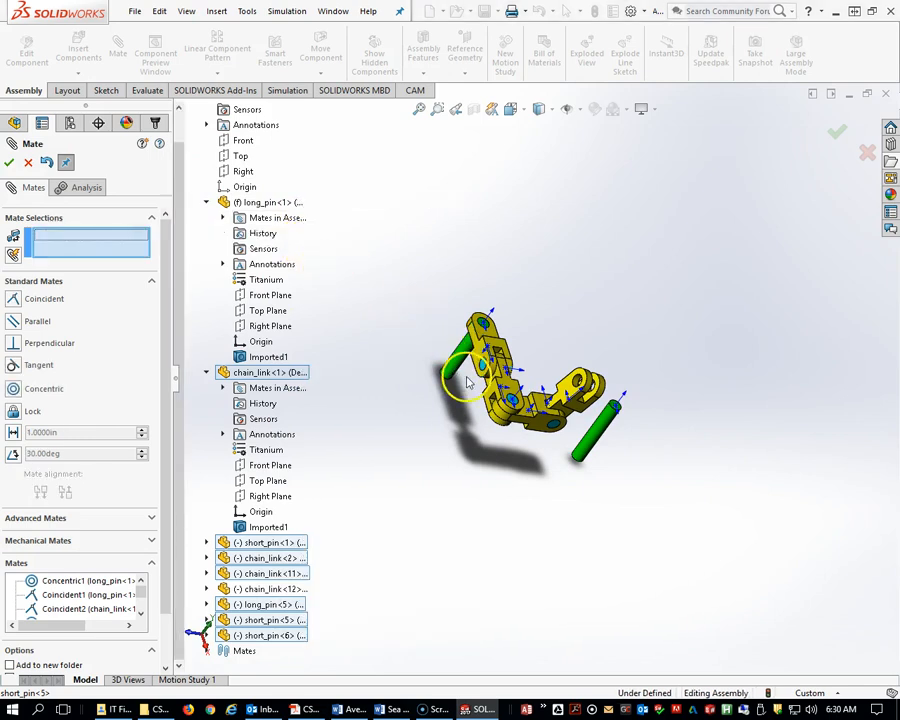
# Mate the long pin concentric with the hole of the last chain link.
pyautogui.scroll(-3, 467, 380)
pyautogui.moveTo(545, 400); pyautogui.dragTo(478, 366, button='middle')
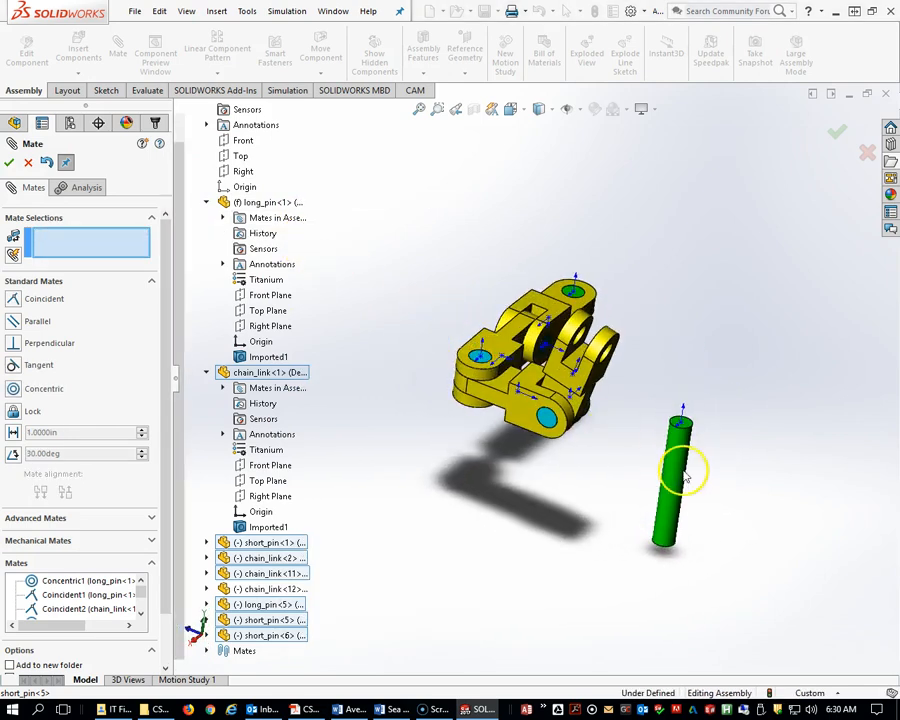
pyautogui.scroll(-3, 665, 468)
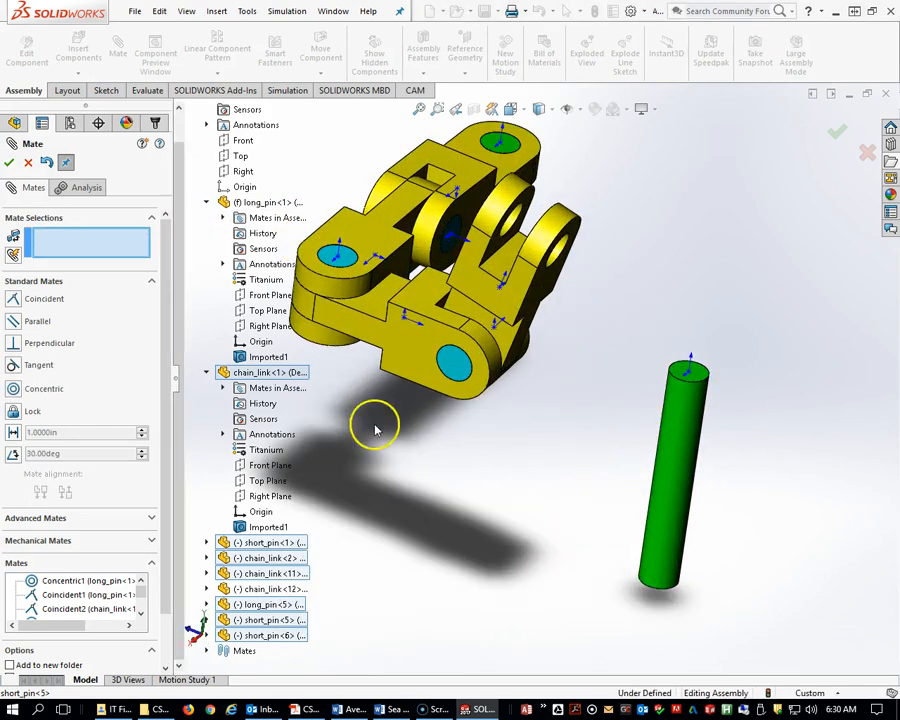
pyautogui.click(679, 461)
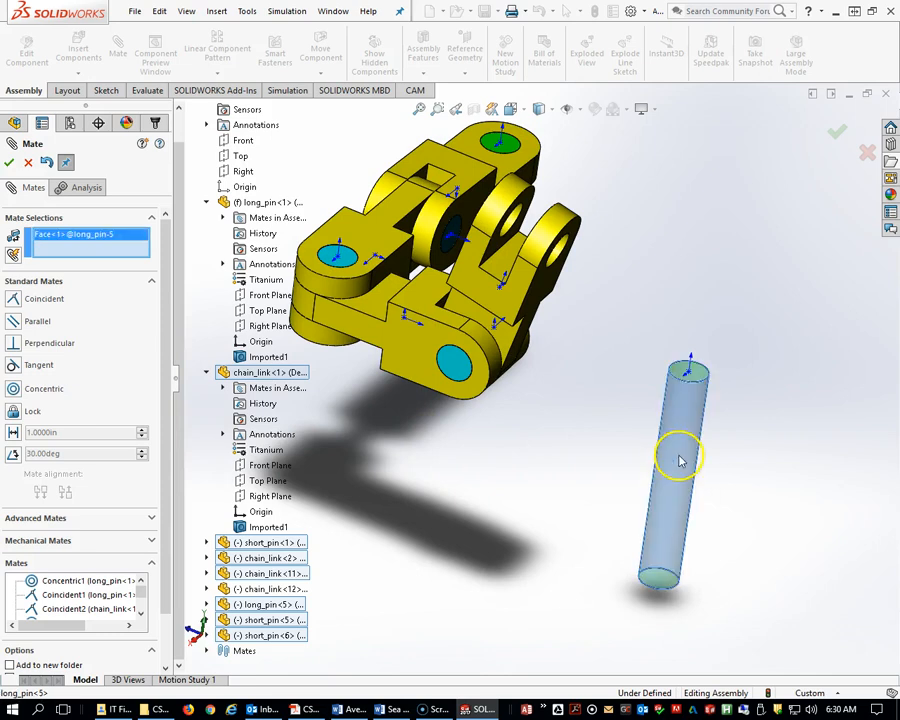
pyautogui.click(565, 255)
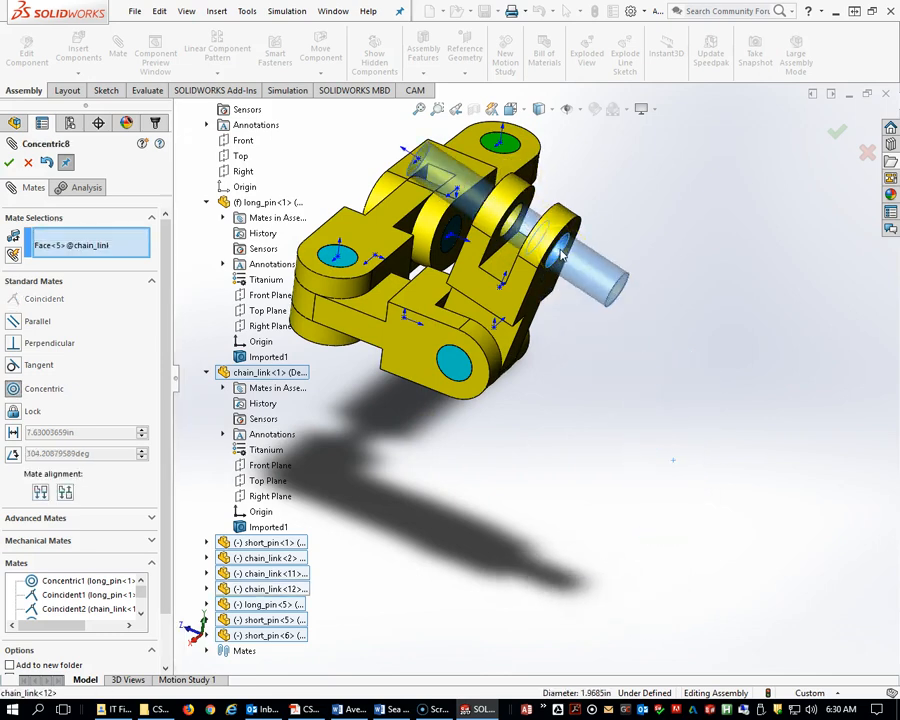
pyautogui.click(733, 237)
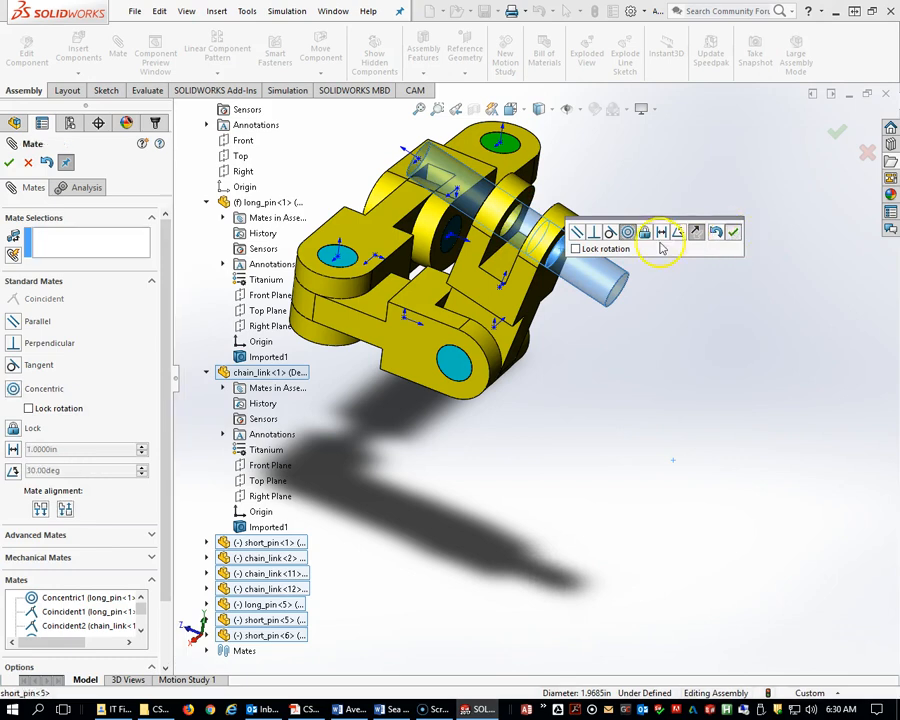
# Make the long pin's end face coincident with the last chain link's side face.
pyautogui.scroll(3, 585, 240)
pyautogui.moveTo(588, 255); pyautogui.dragTo(607, 353, button='middle')
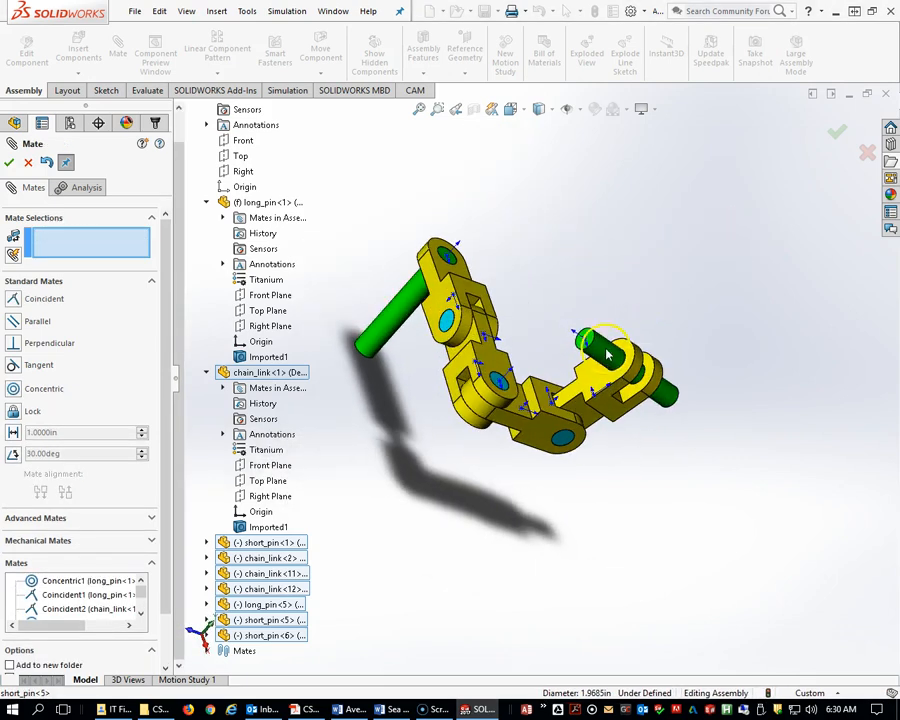
pyautogui.click(588, 360)
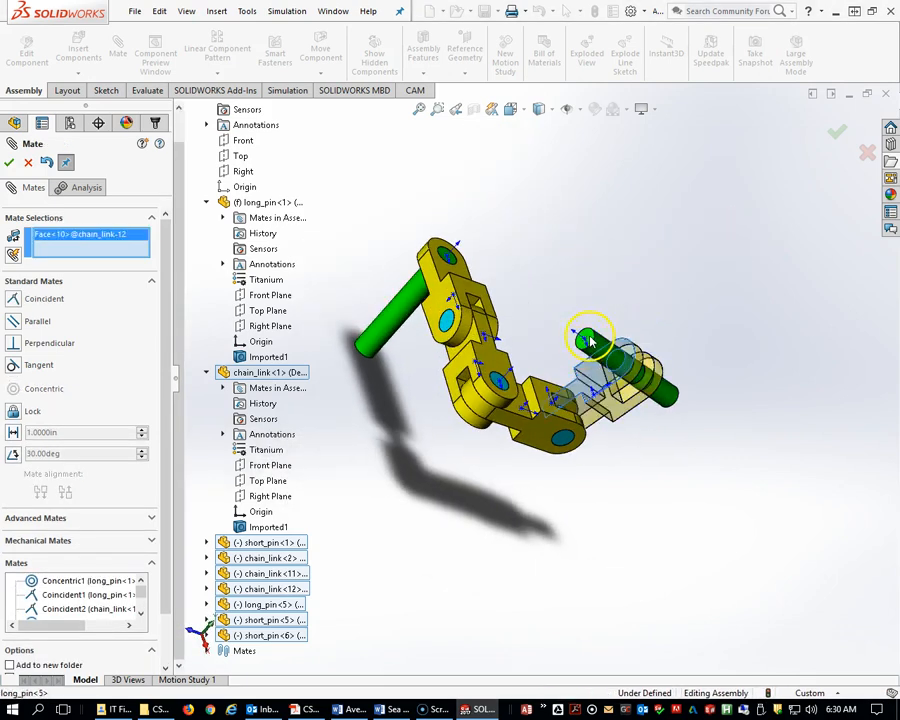
pyautogui.click(590, 342)
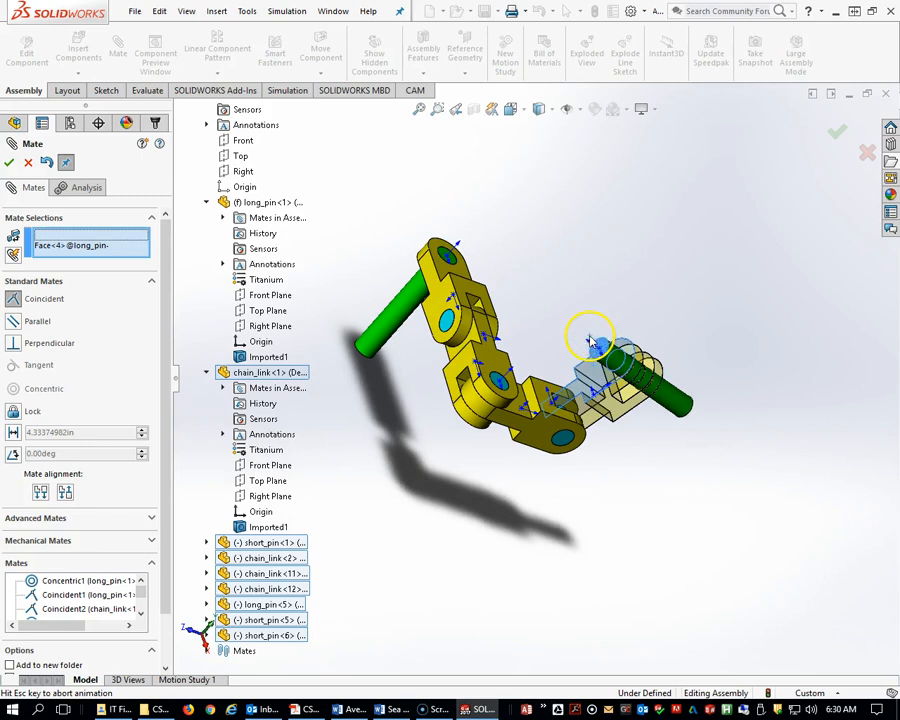
pyautogui.click(10, 164)
# Drag the chain links into a straight row.
pyautogui.scroll(4, 534, 396)
pyautogui.moveTo(536, 390); pyautogui.dragTo(597, 459, button='middle')
pyautogui.scroll(-5, 540, 378)
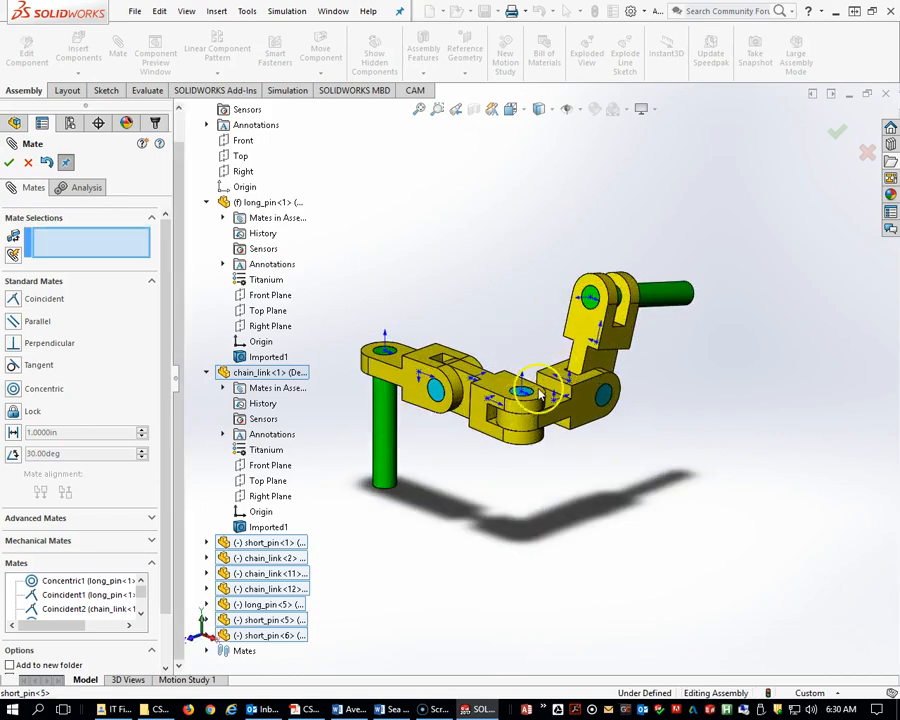
pyautogui.moveTo(597, 323); pyautogui.dragTo(557, 465)
pyautogui.moveTo(649, 448); pyautogui.dragTo(655, 468)
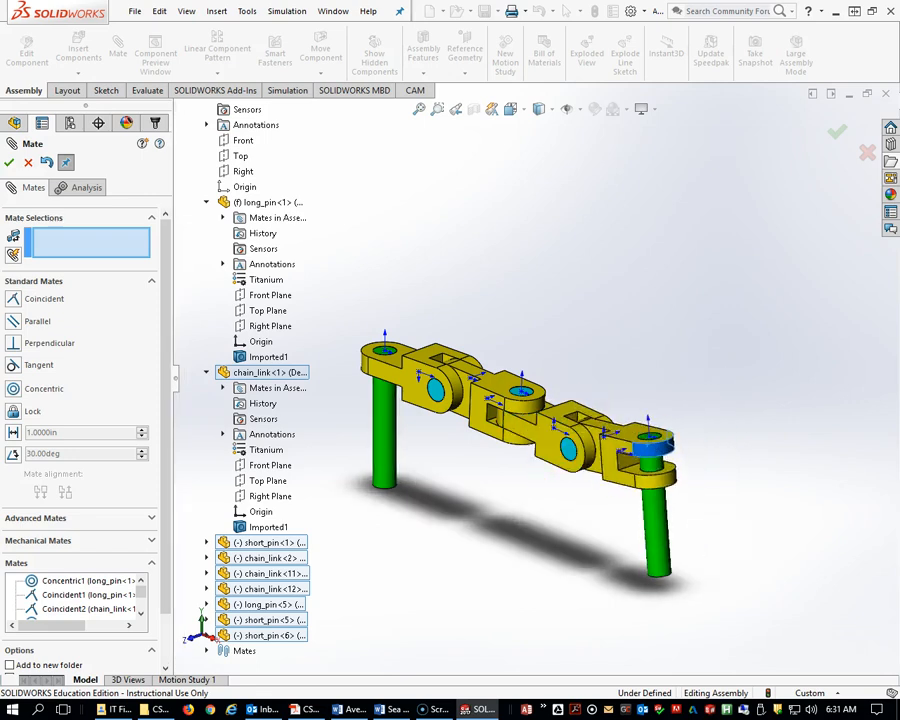
# Review the exam PDF's assembly image and the required angles A, B and C.
pyautogui.moveTo(899, 365); pyautogui.dragTo(538, 28)
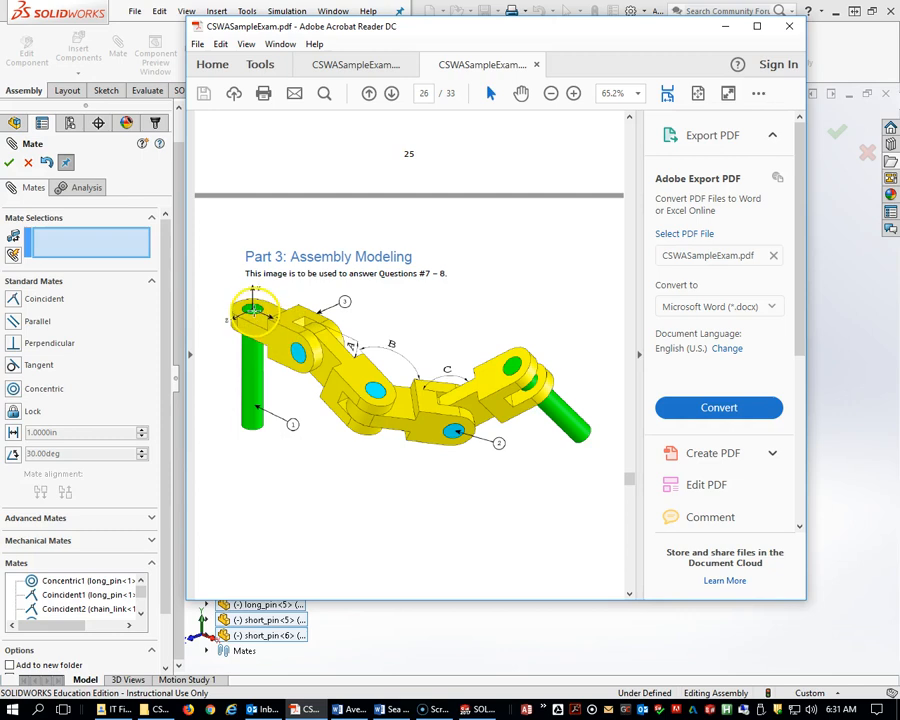
pyautogui.scroll(1, 318, 336)
pyautogui.scroll(-8, 318, 345)
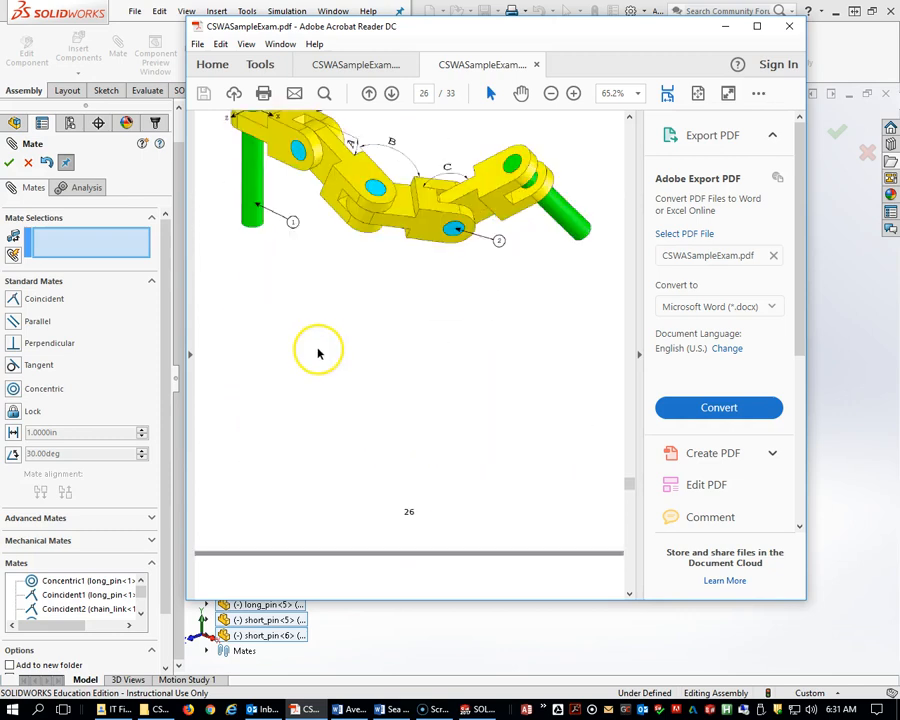
pyautogui.scroll(-2, 356, 417)
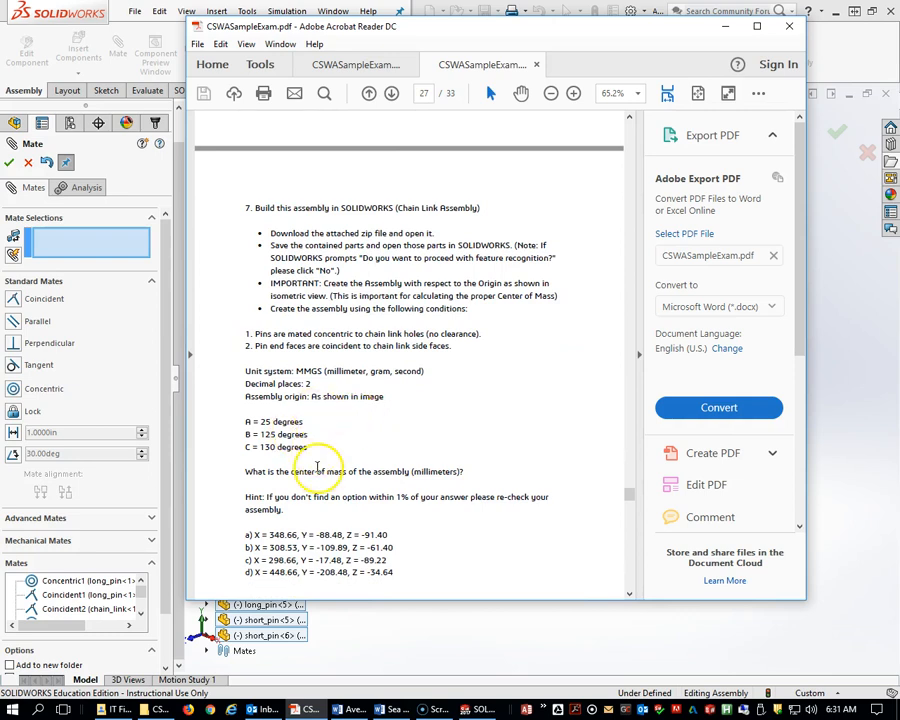
pyautogui.scroll(10, 318, 464)
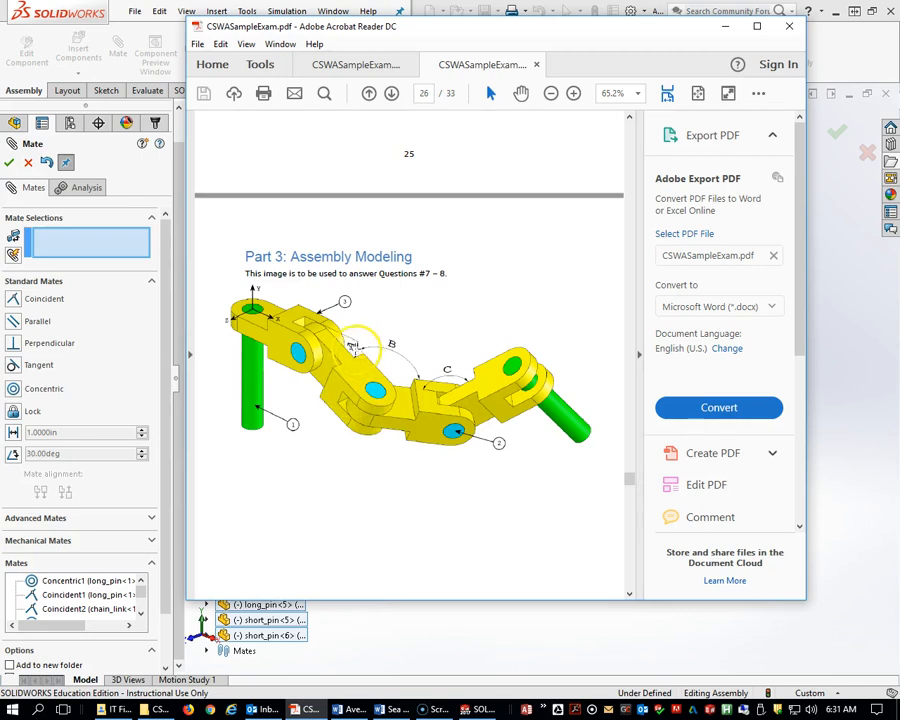
pyautogui.scroll(-8, 360, 520)
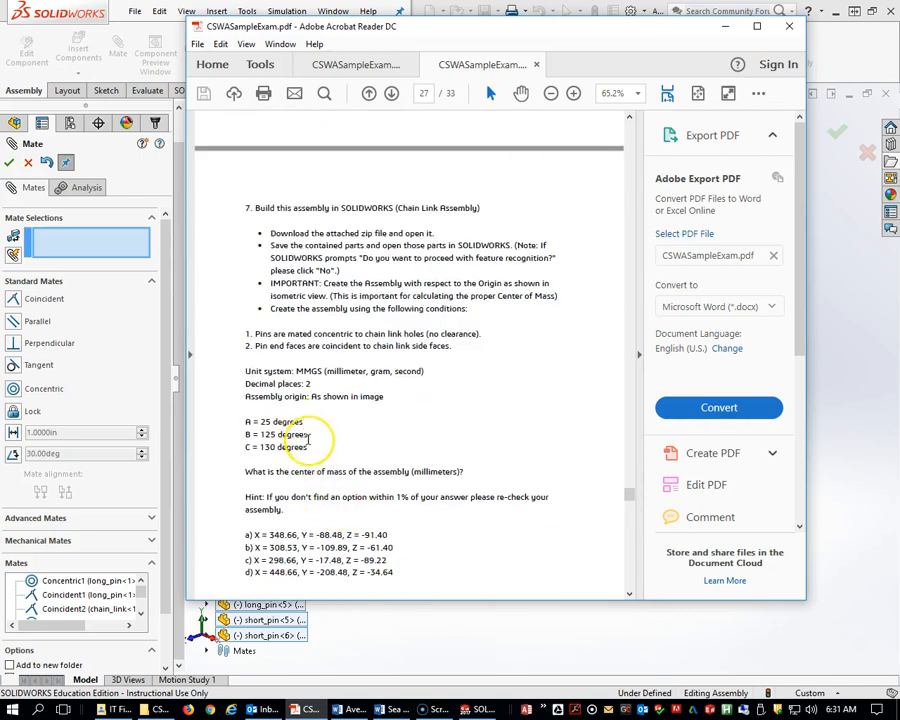
pyautogui.scroll(-1, 307, 438)
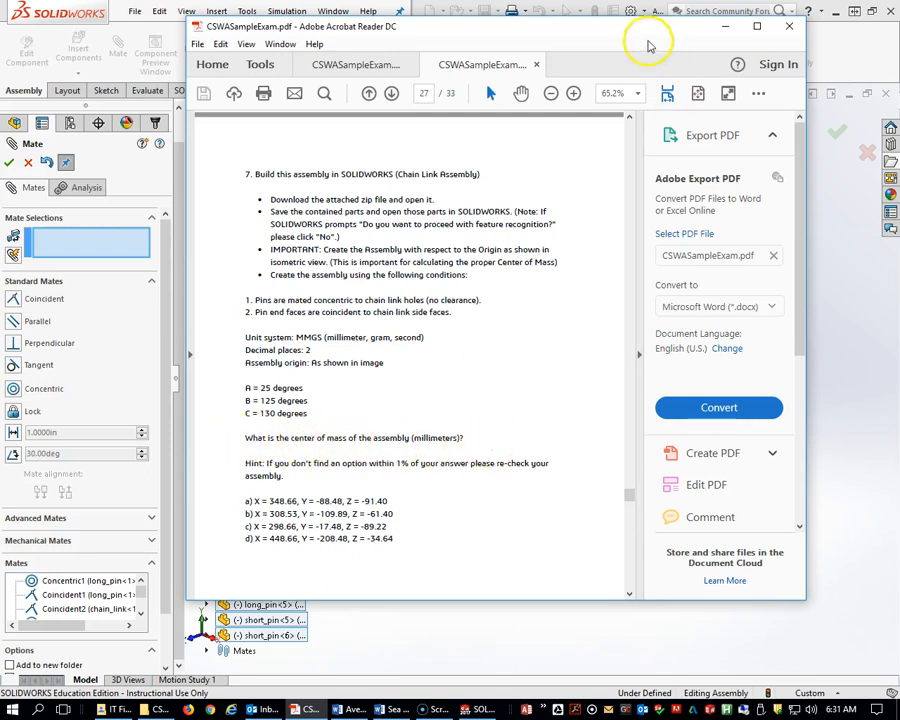
pyautogui.moveTo(542, 40); pyautogui.dragTo(899, 30)
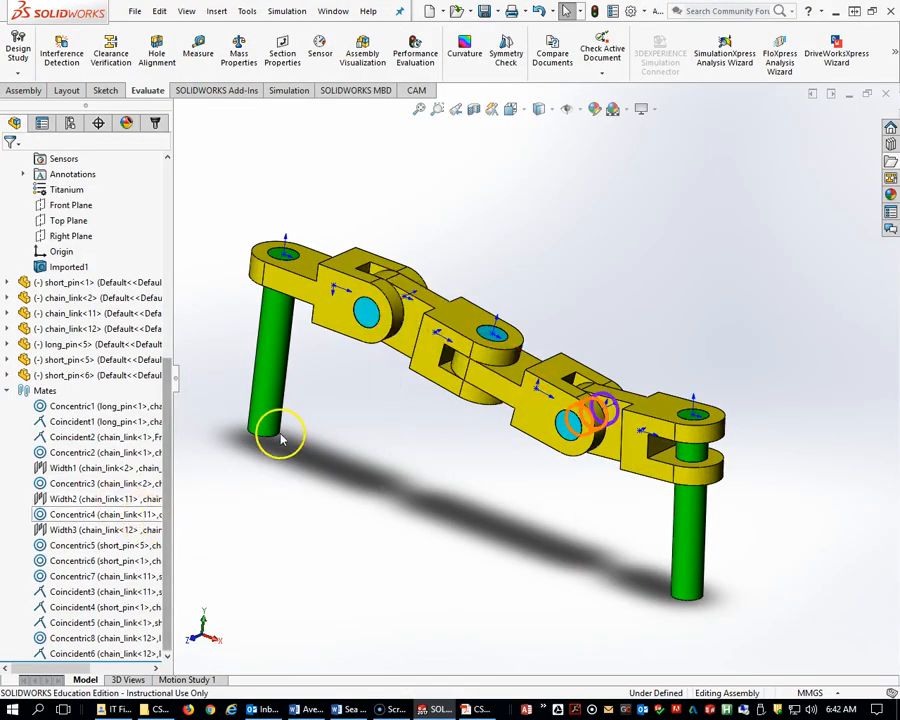
# Start an Angle mate between the top faces of the first and second chain links.
pyautogui.click(279, 430)
pyautogui.moveTo(422, 292); pyautogui.dragTo(470, 300)
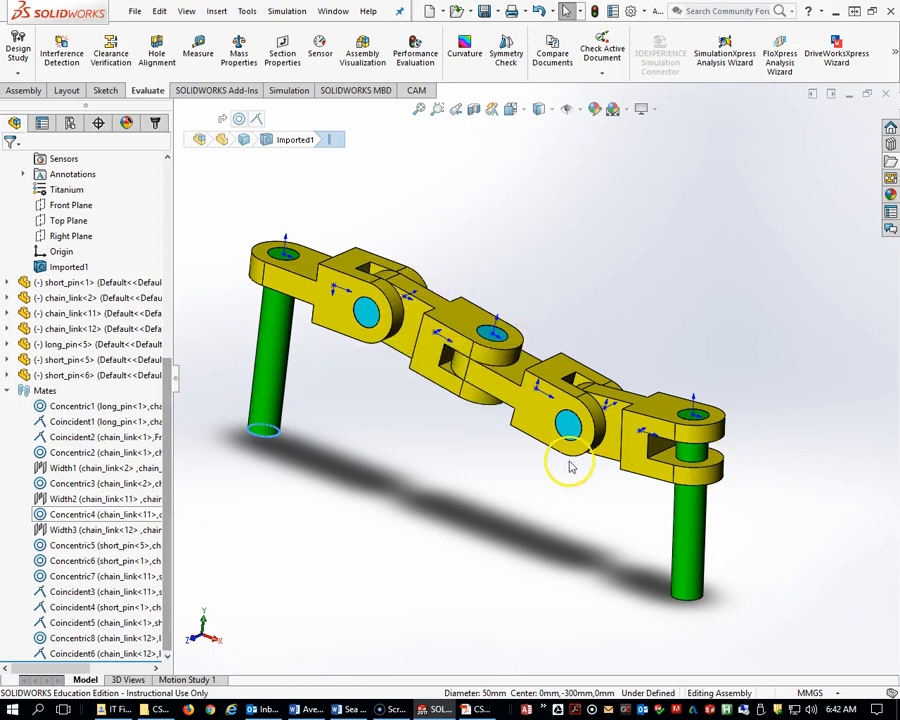
pyautogui.click(24, 90)
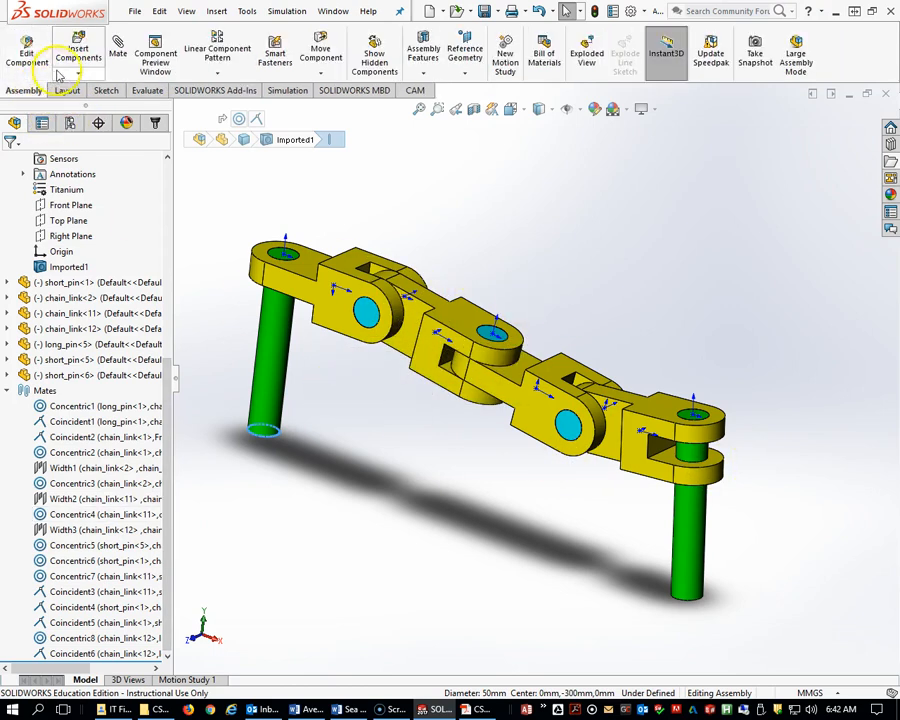
pyautogui.click(118, 55)
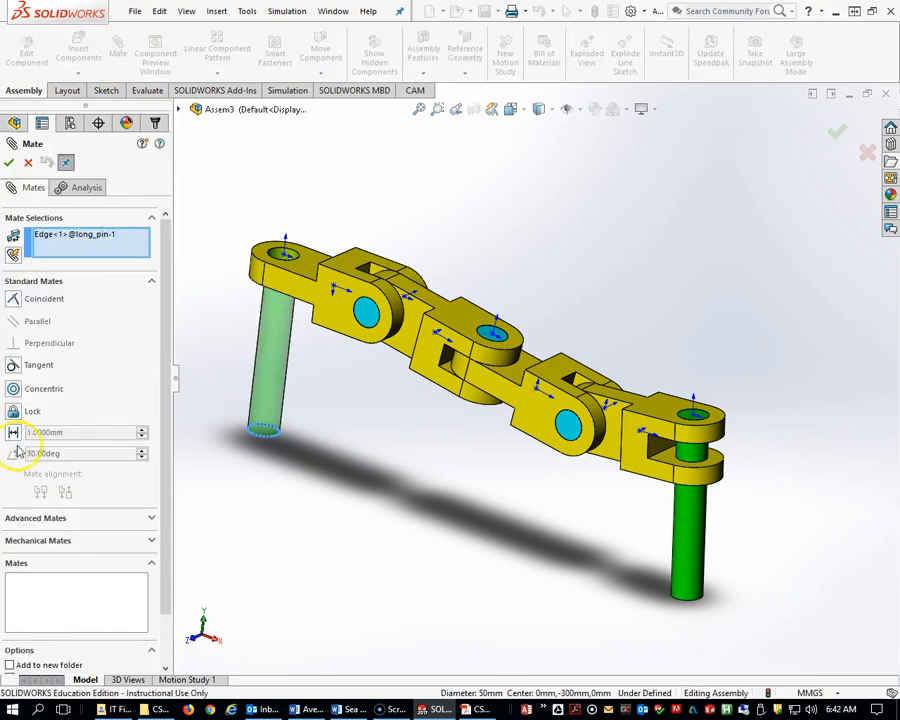
pyautogui.rightClick(77, 252)
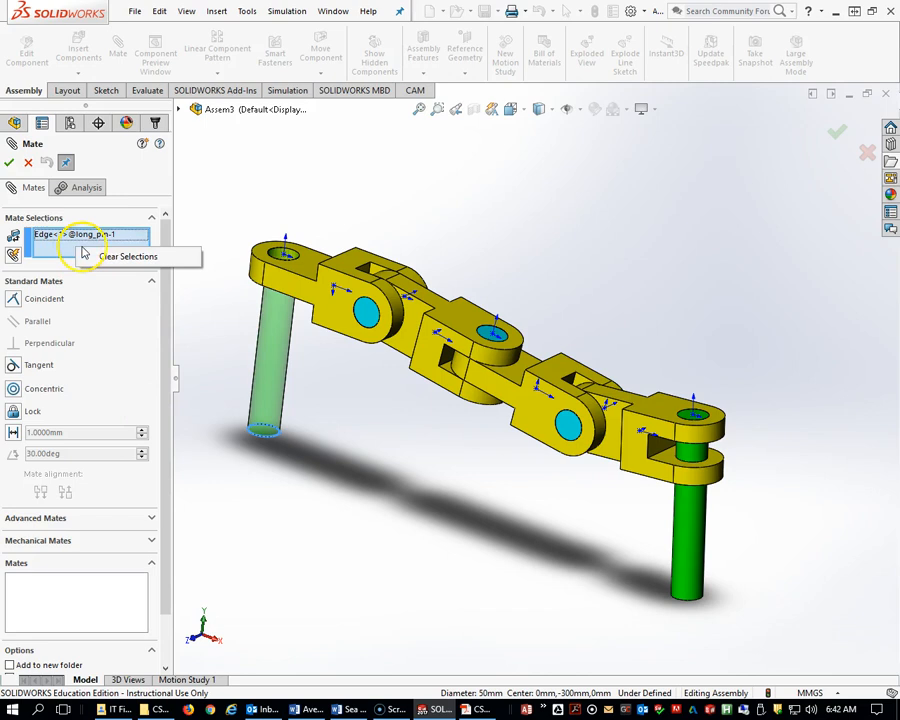
pyautogui.click(110, 254)
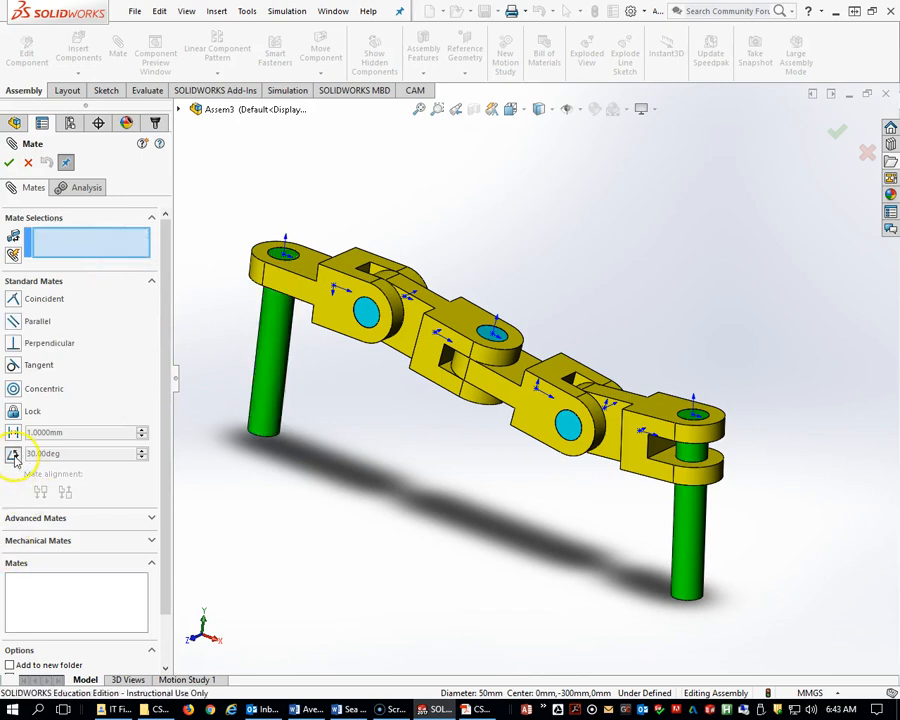
pyautogui.click(13, 455)
pyautogui.click(307, 278)
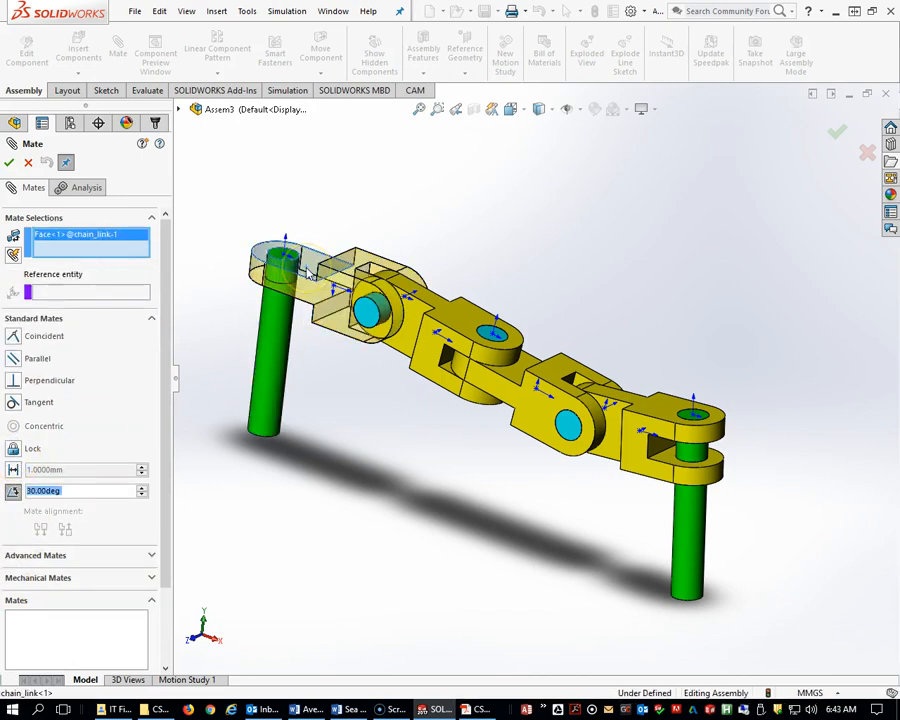
pyautogui.rightClick(89, 252)
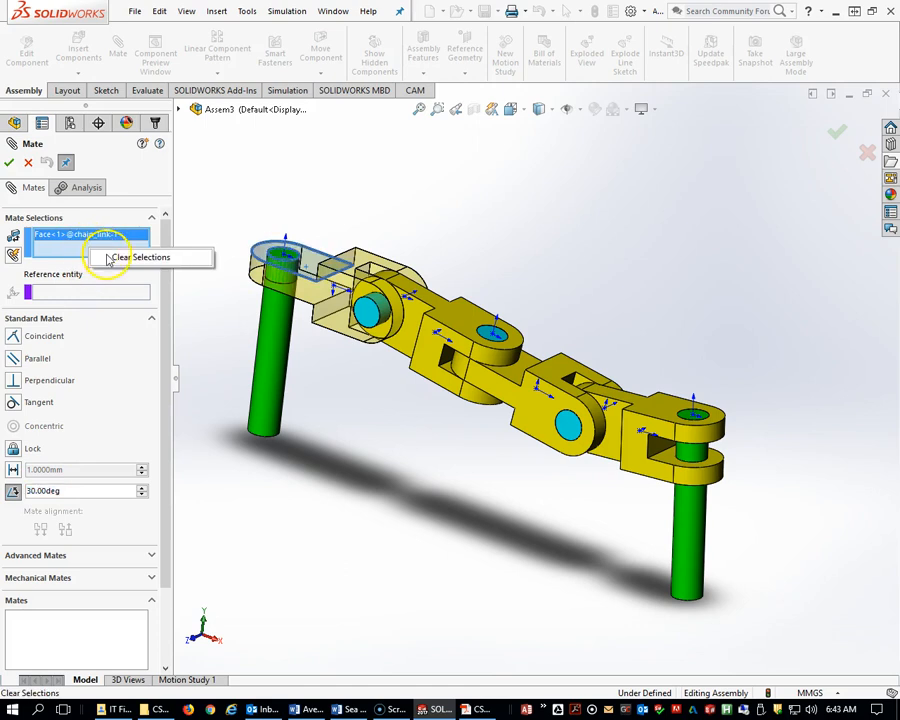
pyautogui.click(115, 256)
pyautogui.click(352, 265)
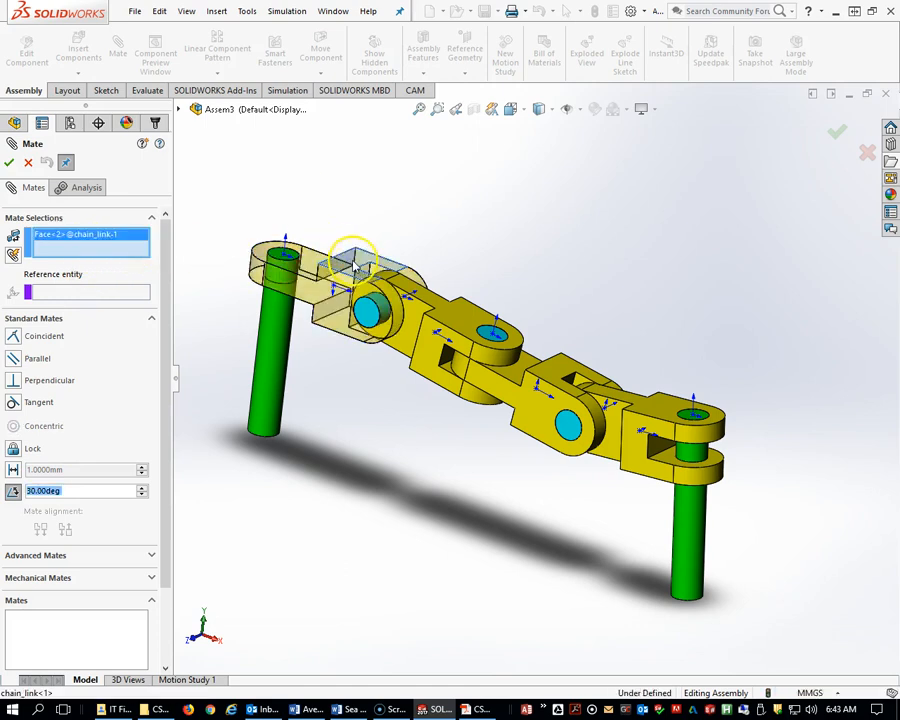
pyautogui.click(449, 317)
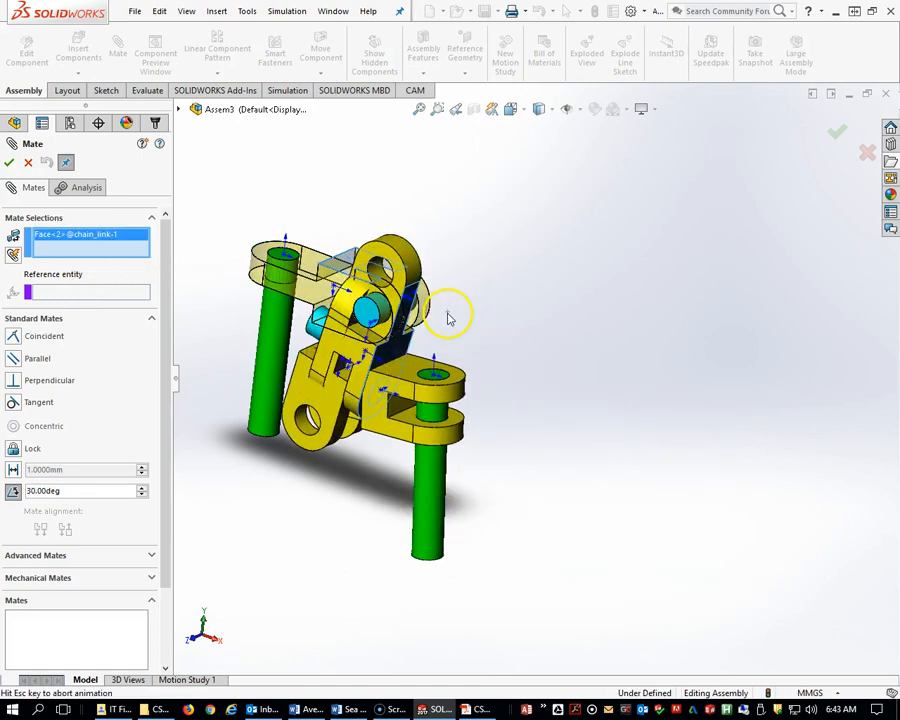
# Set the Angle mate between the first and second chain links to 25 degrees.
pyautogui.moveTo(477, 444); pyautogui.dragTo(458, 459, button='middle')
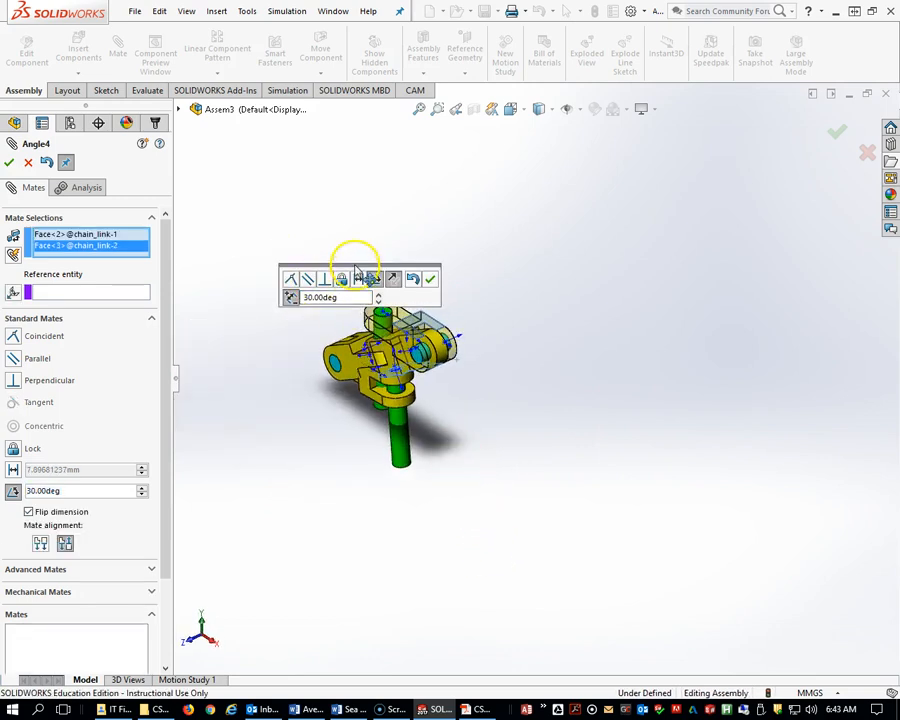
pyautogui.moveTo(353, 262); pyautogui.dragTo(315, 201)
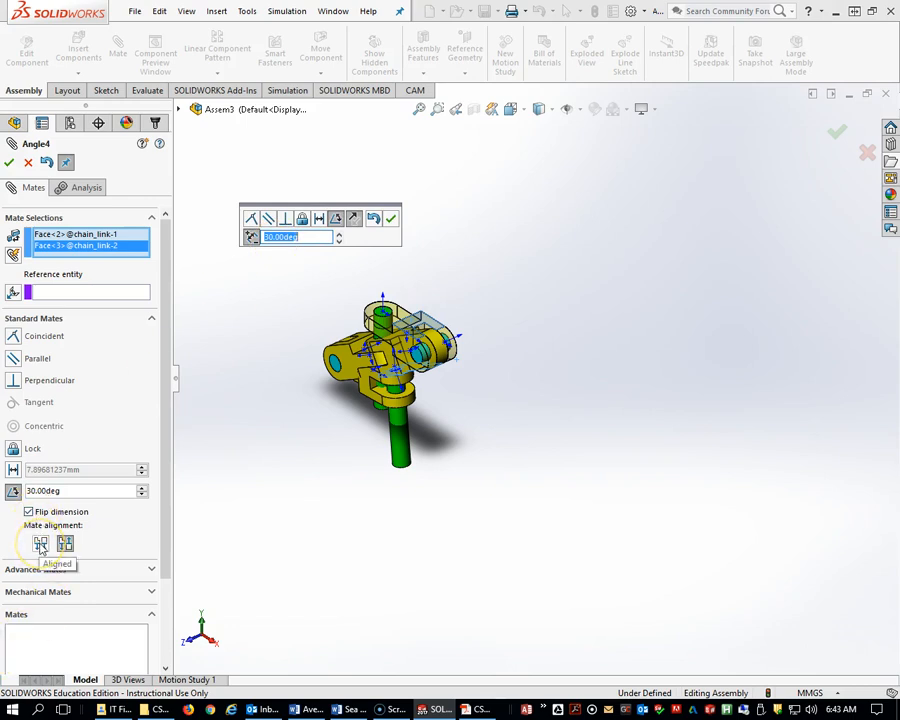
pyautogui.click(40, 543)
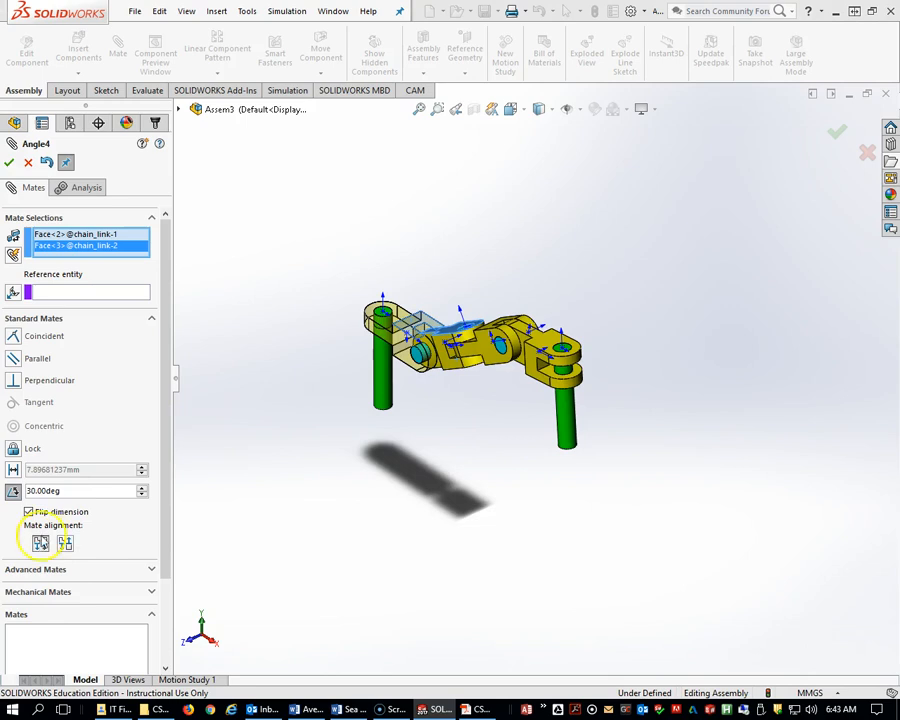
pyautogui.moveTo(103, 492); pyautogui.dragTo(14, 493)
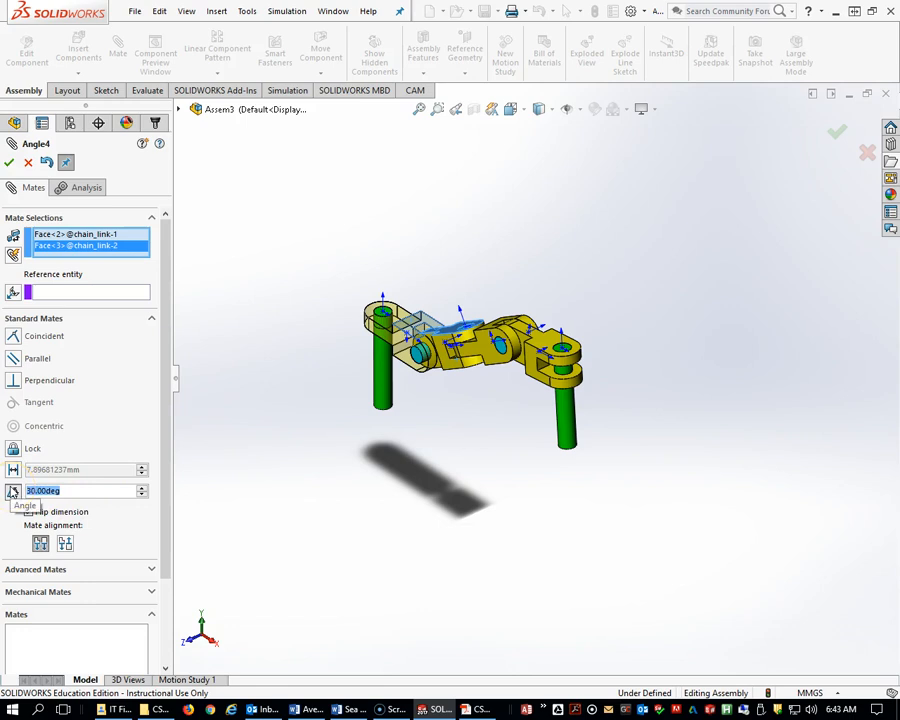
pyautogui.write('25')
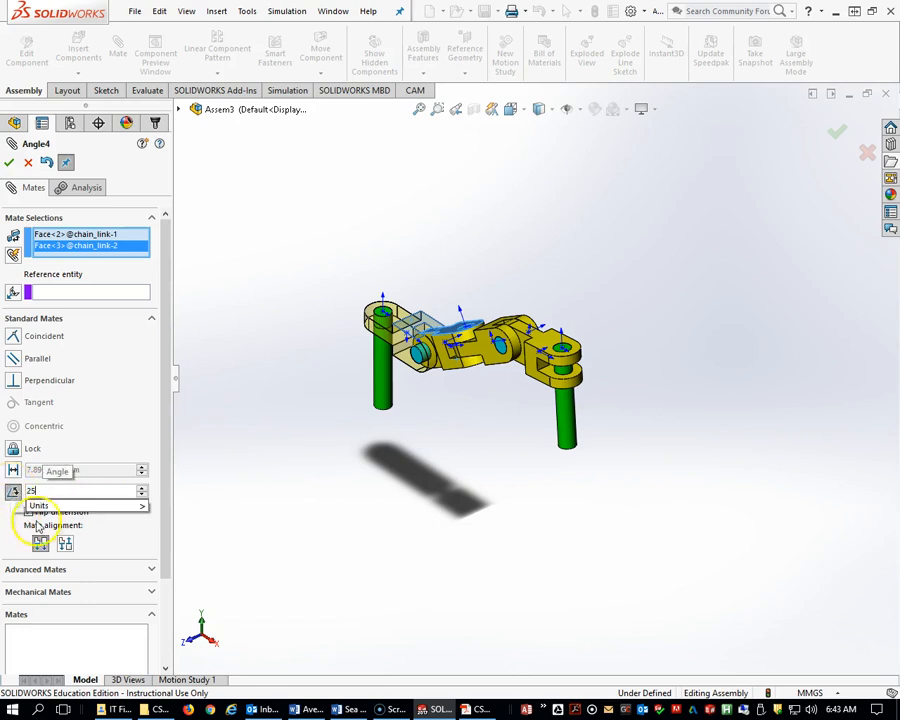
pyautogui.press('Return')
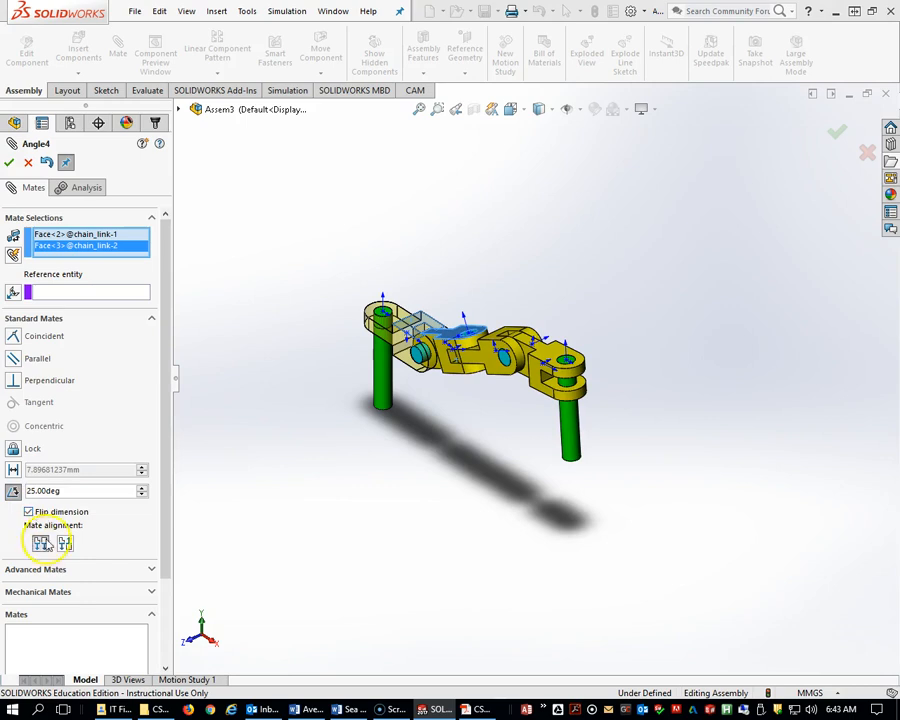
# Settle the 25° Angle mate on aligned orientation with flip dimension unchecked, and confirm it.
pyautogui.click(65, 543)
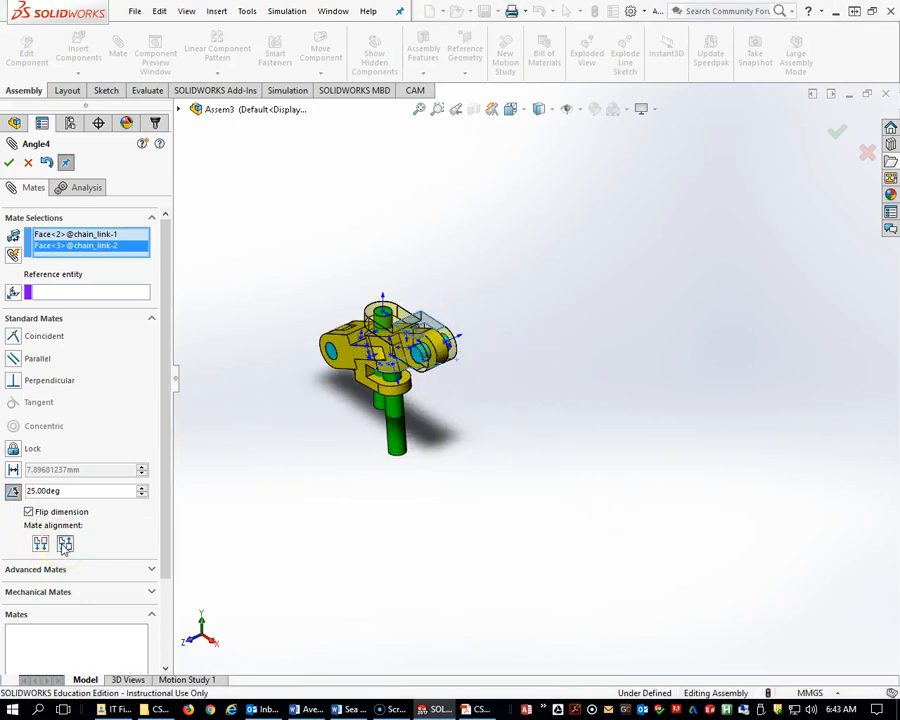
pyautogui.click(40, 543)
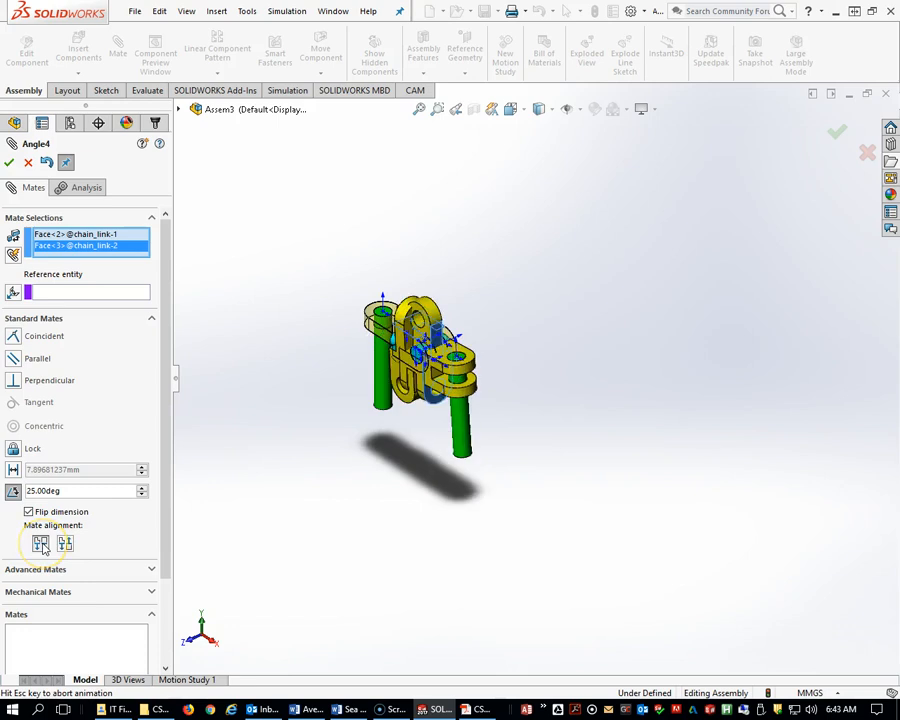
pyautogui.click(29, 512)
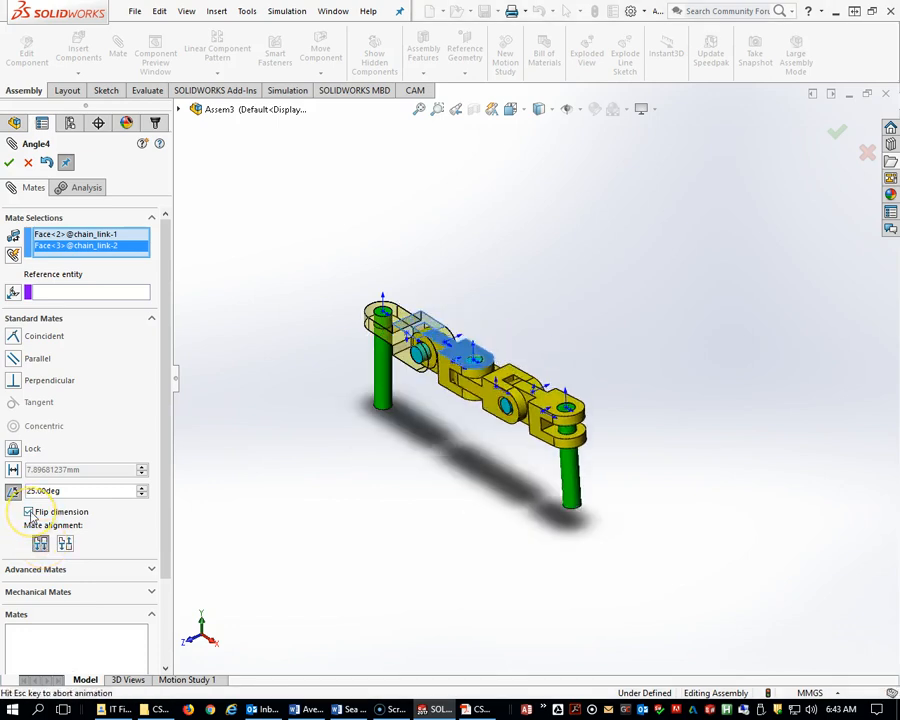
pyautogui.click(29, 512)
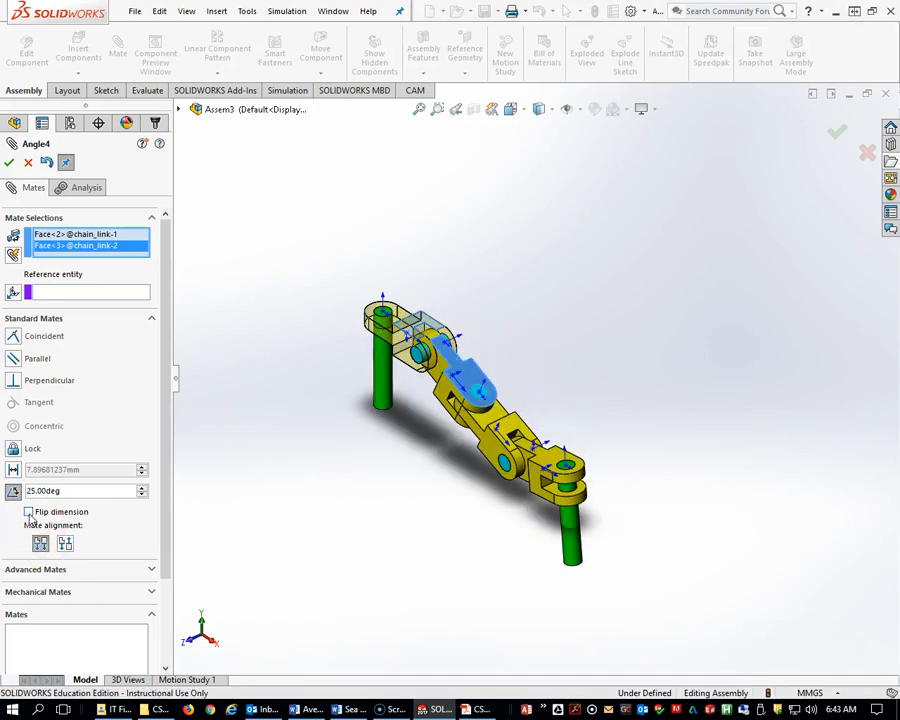
pyautogui.click(29, 512)
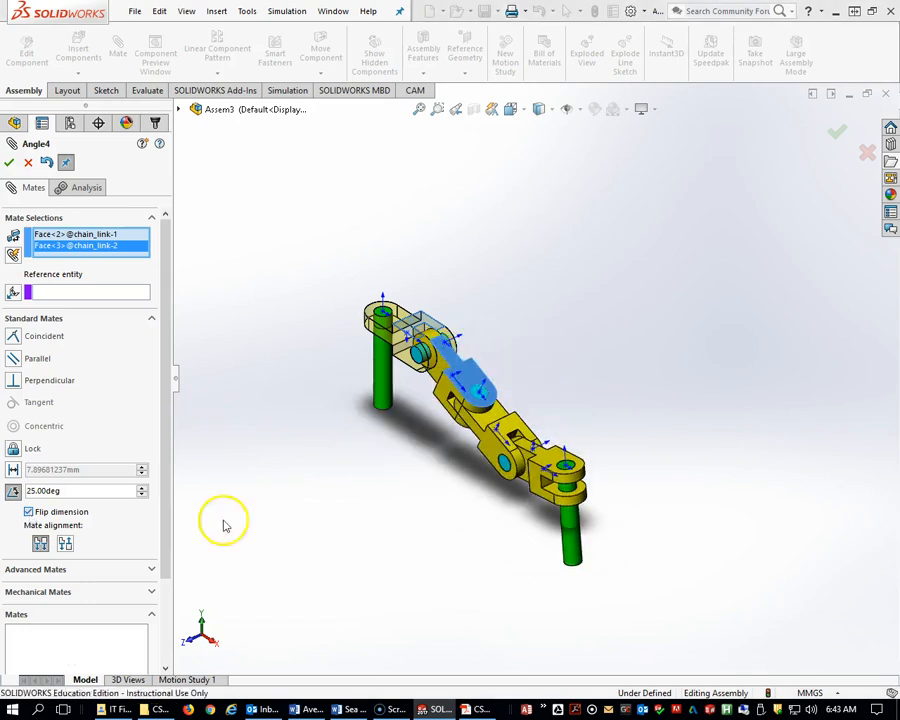
pyautogui.moveTo(460, 352); pyautogui.dragTo(414, 379, button='middle')
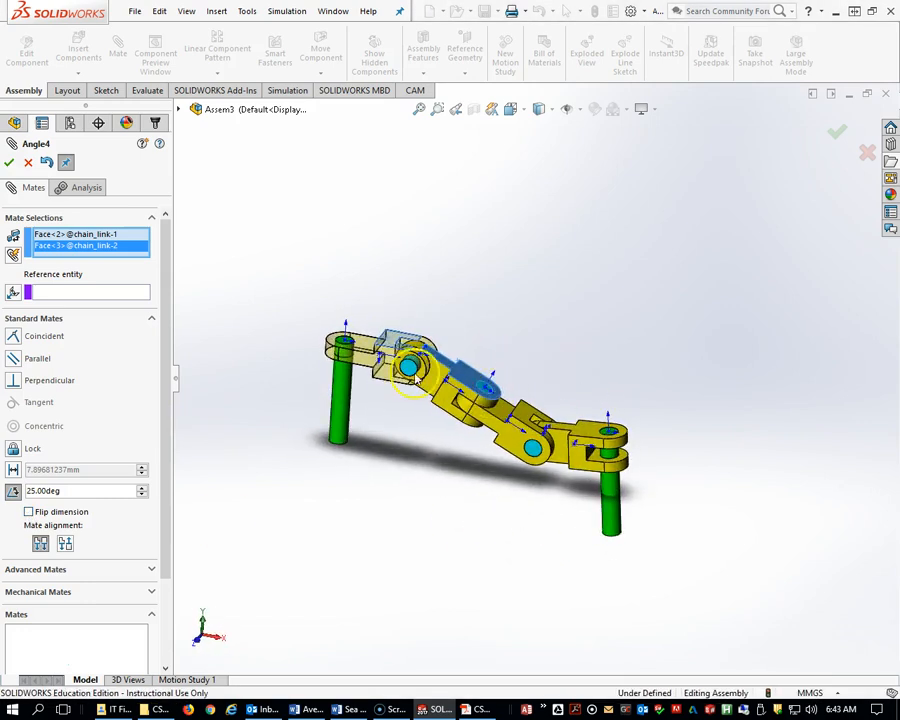
pyautogui.moveTo(480, 413); pyautogui.dragTo(438, 432, button='middle')
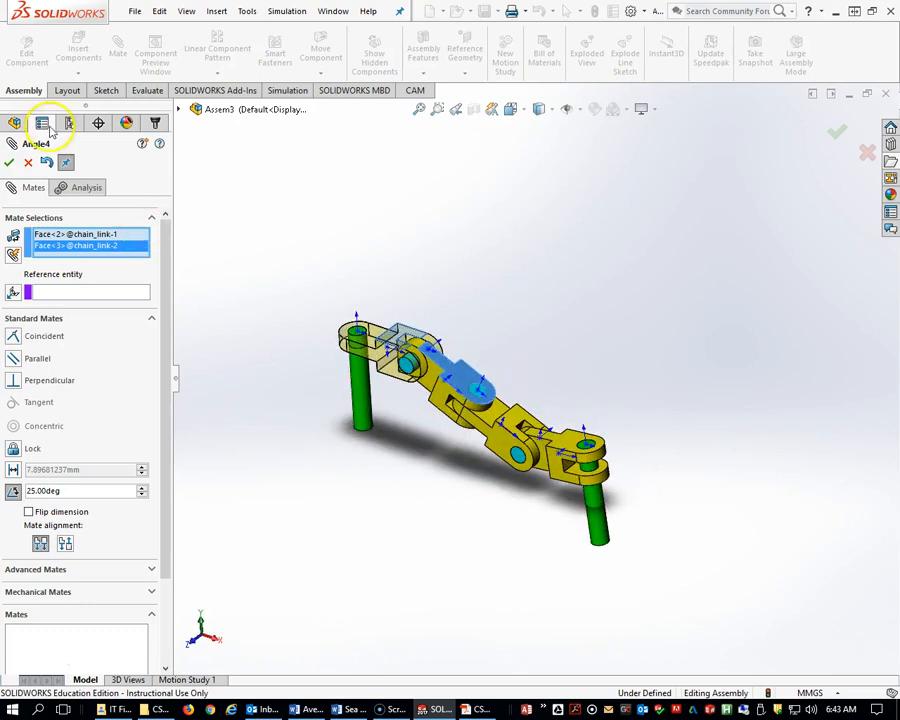
pyautogui.click(9, 163)
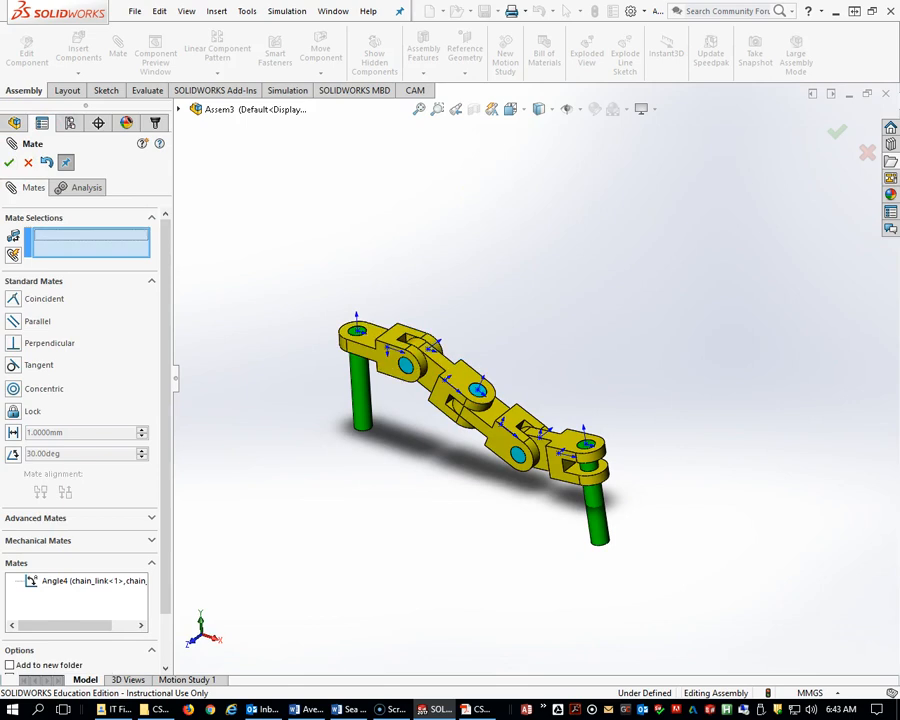
# Add a 125° Angle mate between the top faces of the second and third chain links.
pyautogui.moveTo(653, 433); pyautogui.dragTo(516, 456, button='middle')
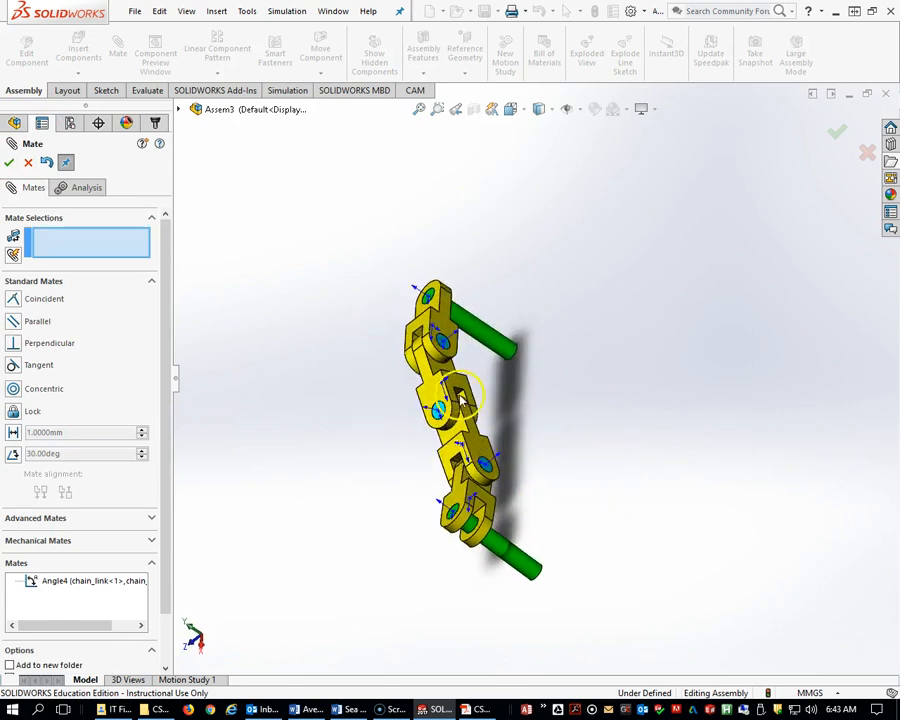
pyautogui.moveTo(465, 407); pyautogui.dragTo(447, 390, button='middle')
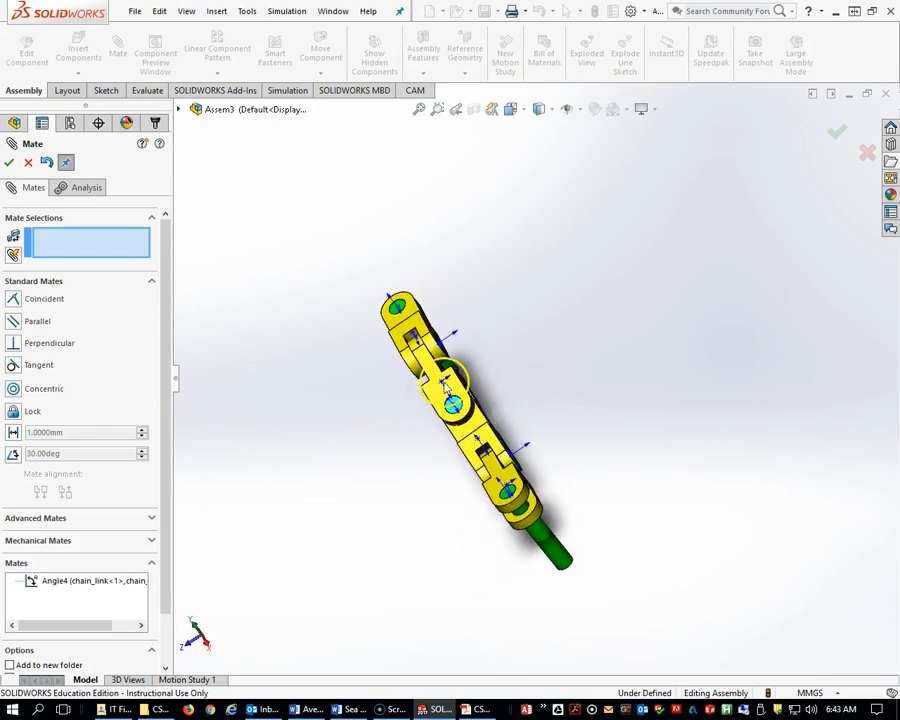
pyautogui.moveTo(505, 480); pyautogui.dragTo(475, 430, button='middle')
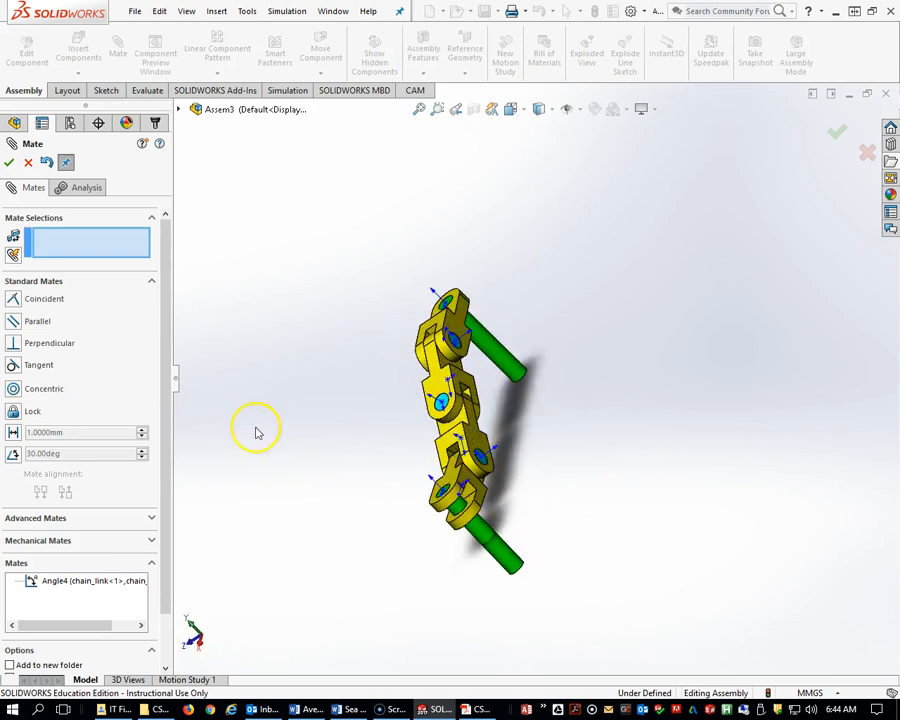
pyautogui.click(13, 454)
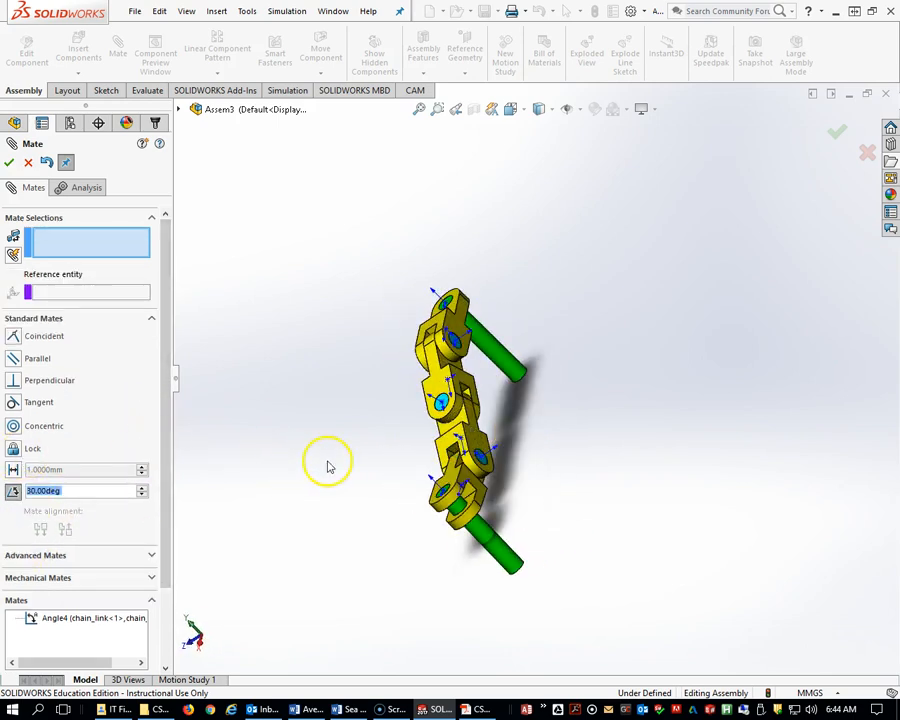
pyautogui.click(478, 443)
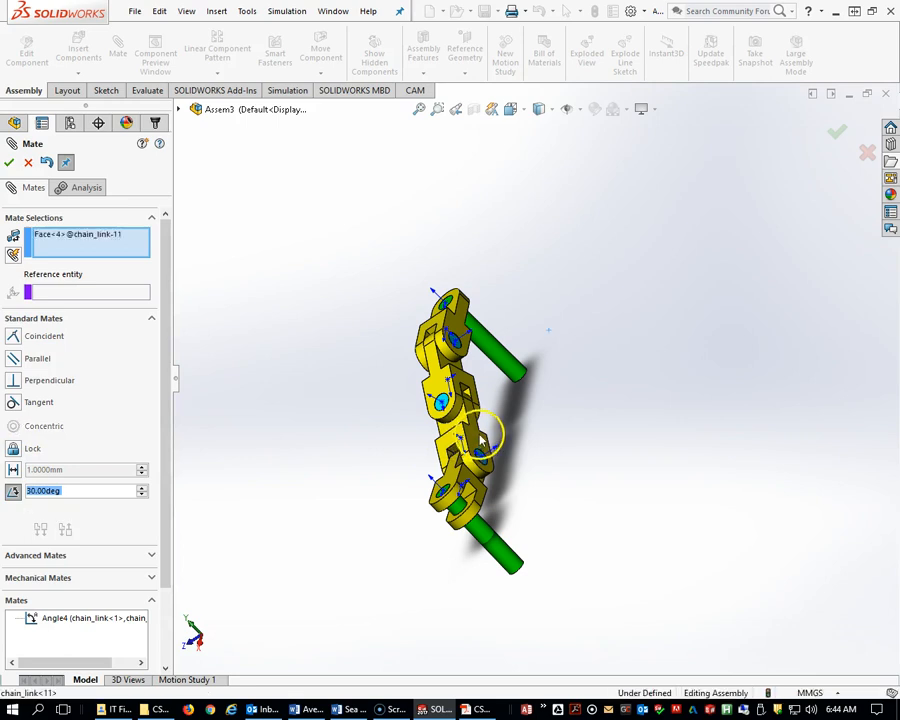
pyautogui.click(462, 381)
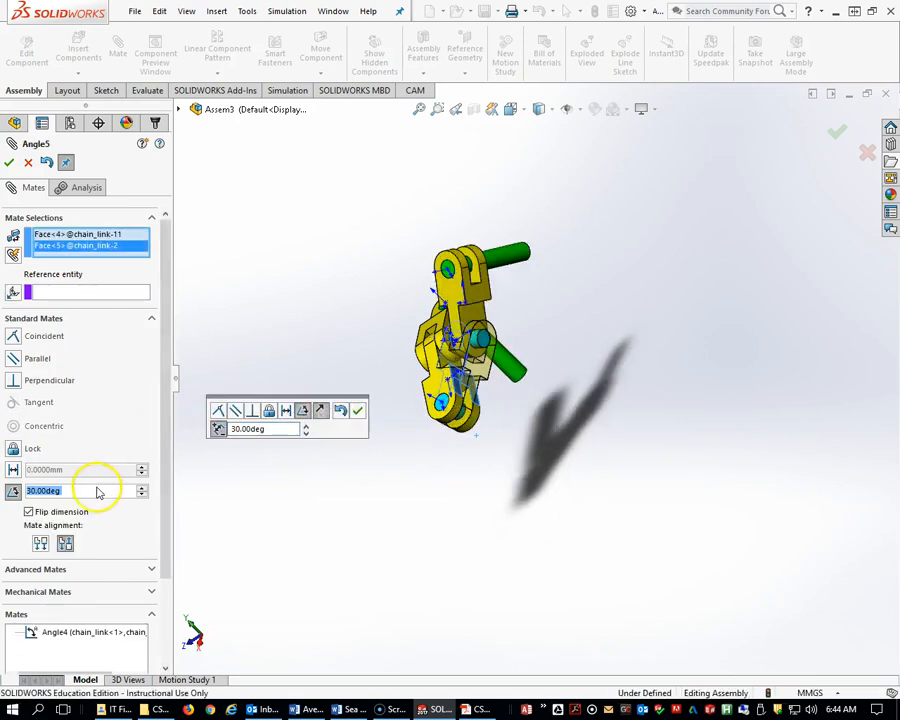
pyautogui.write('125')
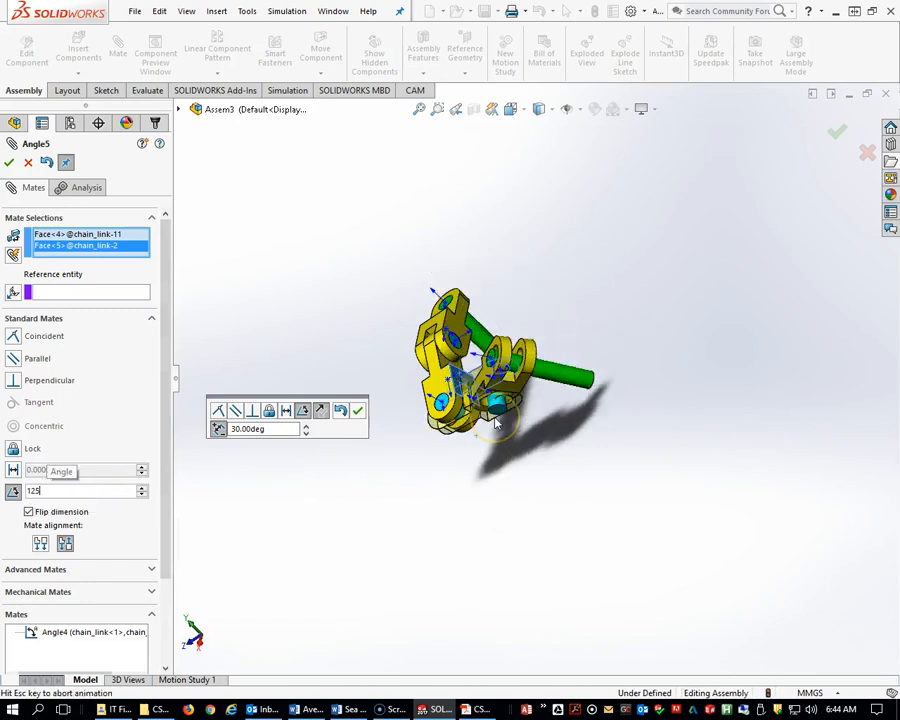
pyautogui.press('Return')
pyautogui.moveTo(600, 436); pyautogui.dragTo(639, 376, button='middle')
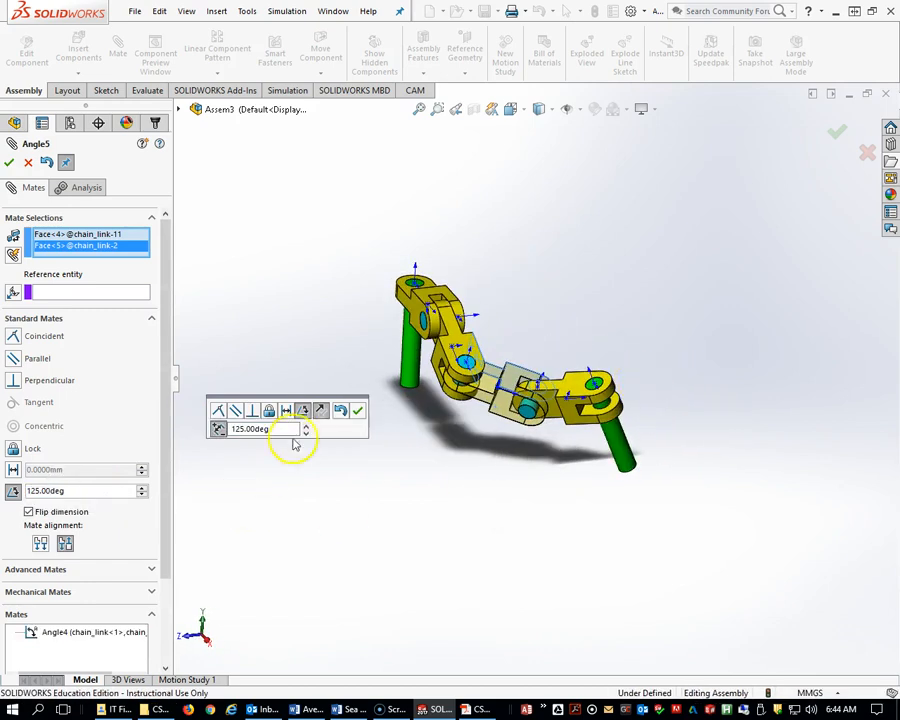
pyautogui.click(357, 413)
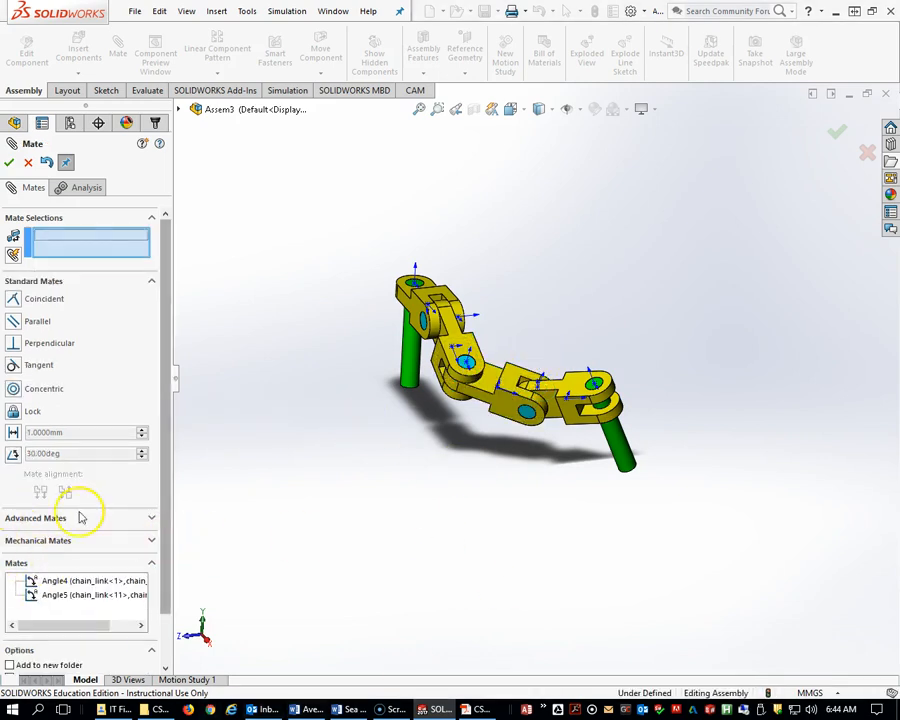
# Start an Angle mate between the third and fourth chain links' top faces and set it to 130 degrees.
pyautogui.moveTo(484, 497); pyautogui.dragTo(487, 457, button='middle')
pyautogui.scroll(-4, 533, 437)
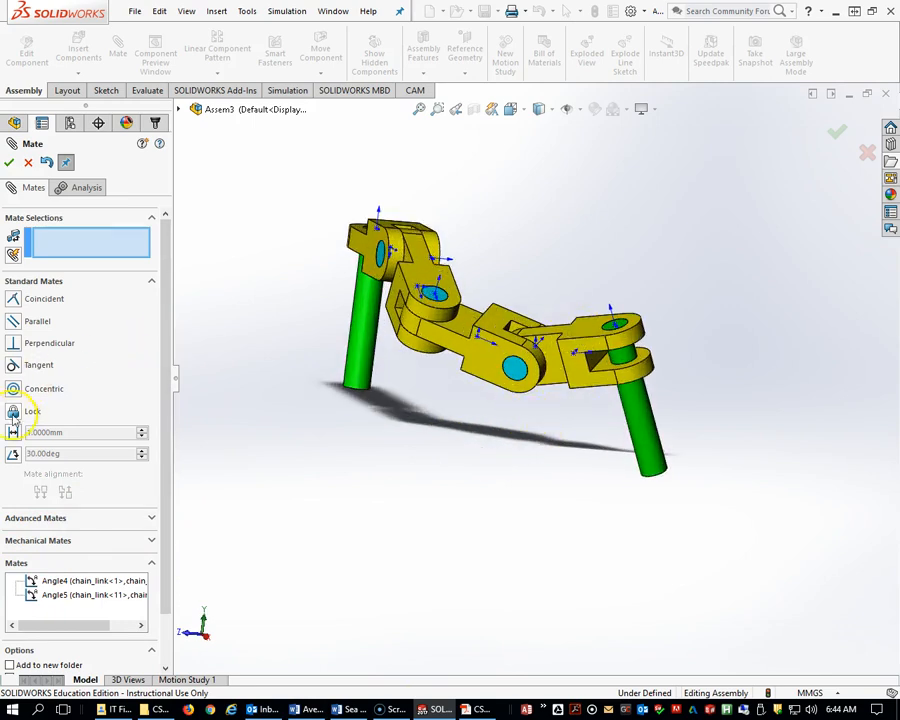
pyautogui.click(13, 455)
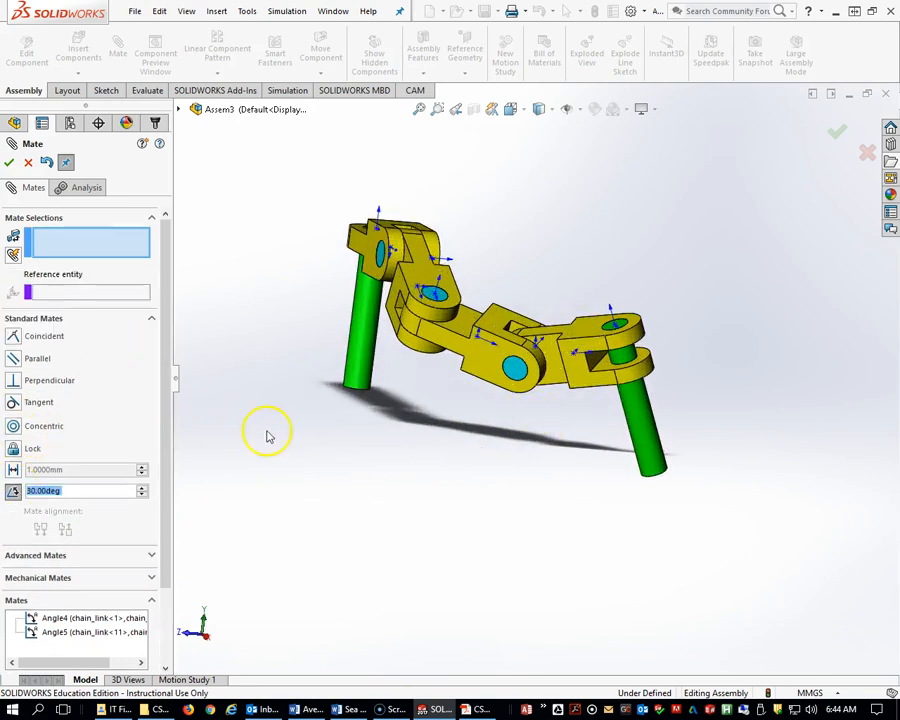
pyautogui.click(578, 326)
pyautogui.click(503, 328)
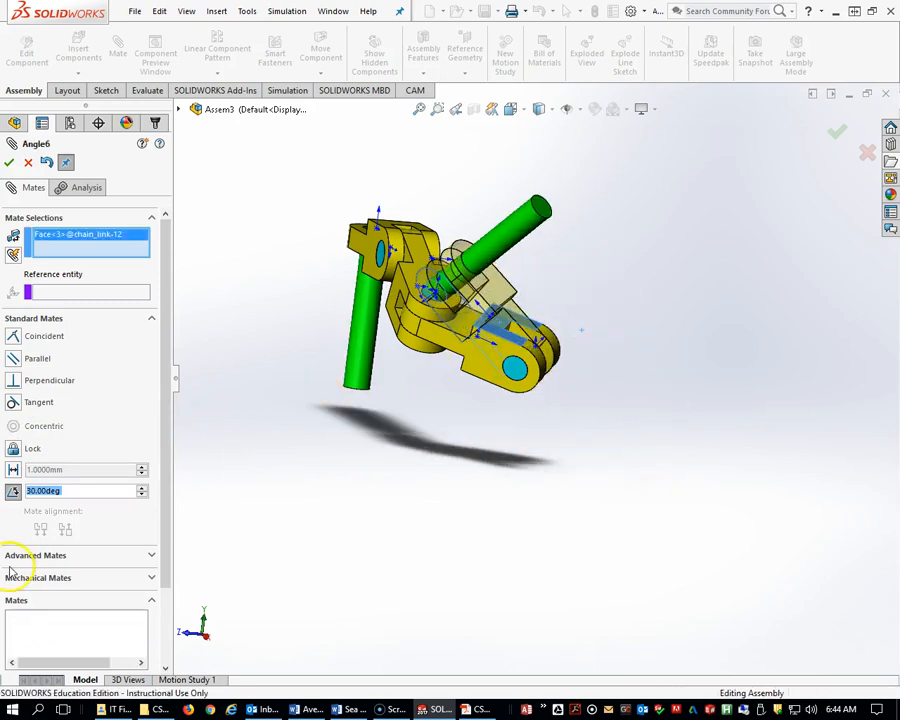
pyautogui.write('4')
pyautogui.press('BackSpace')
pyautogui.write('130')
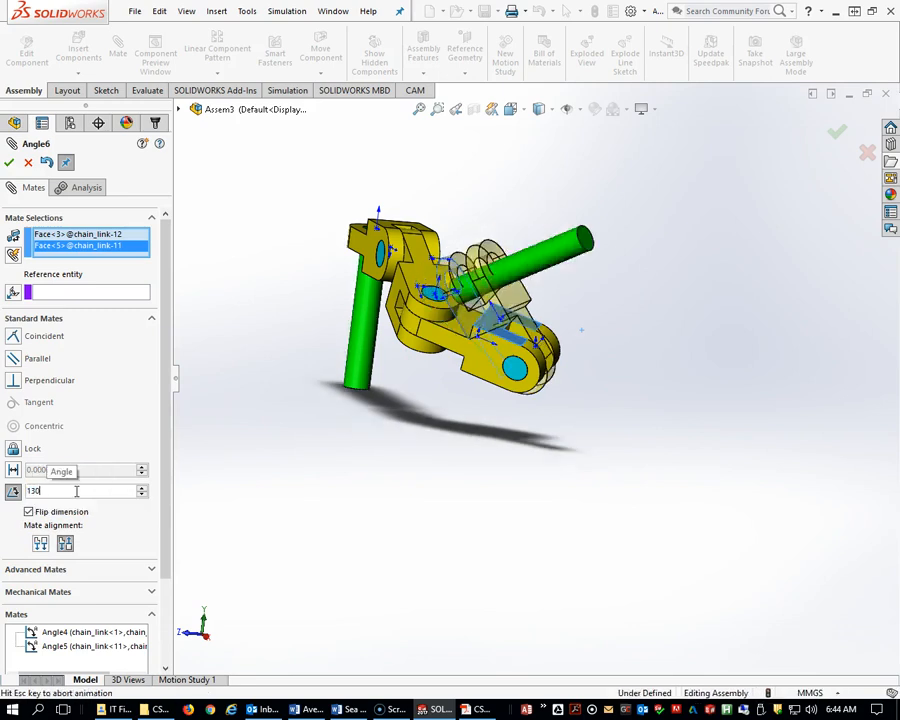
pyautogui.press('Return')
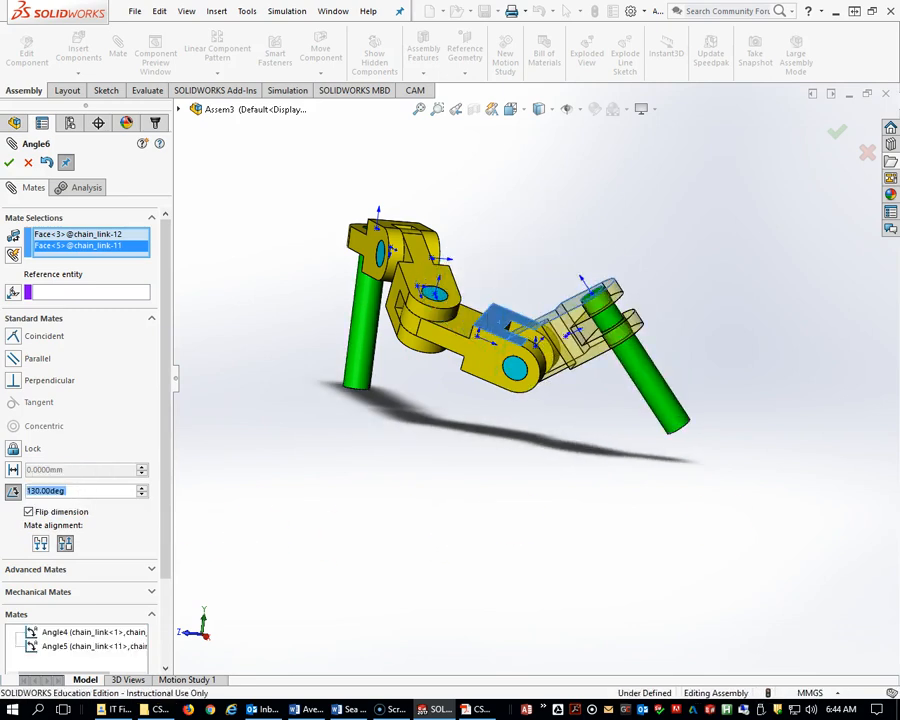
# Compare the assembly's link angles with the exam PDF's assembly image.
pyautogui.moveTo(899, 375); pyautogui.dragTo(515, 152)
pyautogui.scroll(3, 397, 424)
pyautogui.scroll(5, 398, 422)
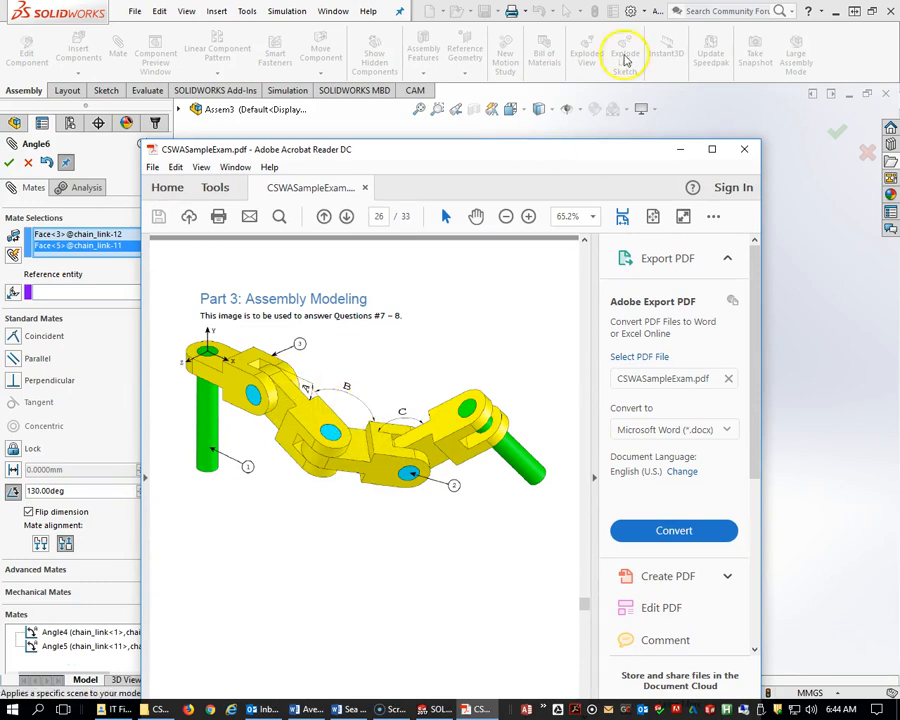
pyautogui.moveTo(538, 150); pyautogui.dragTo(899, 152)
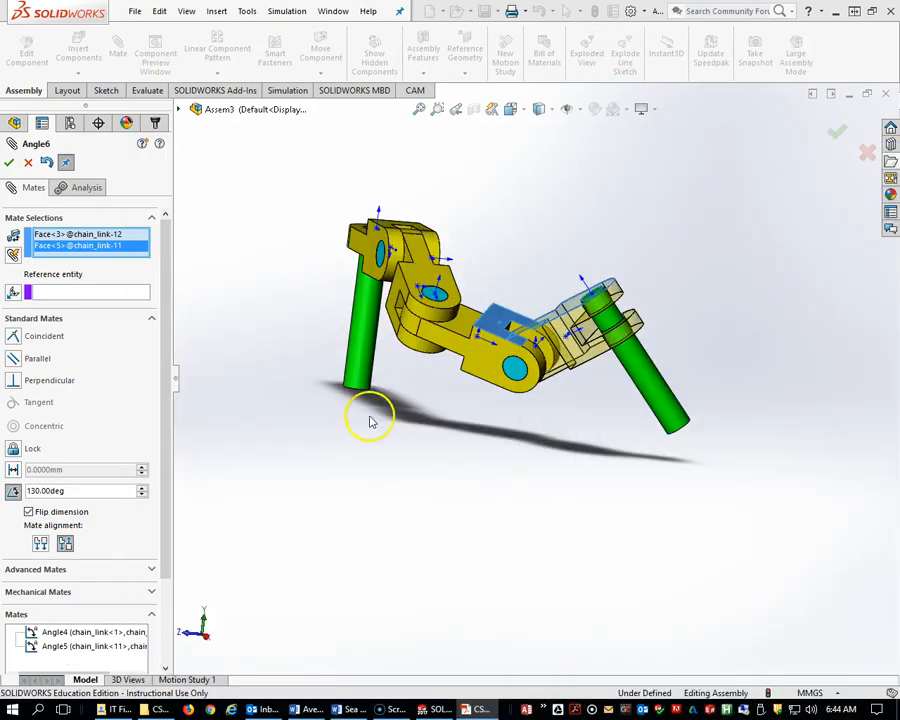
# Try the mate alignment options and flip dimension, keeping anti-aligned, then confirm the 130° Angle mate.
pyautogui.click(40, 543)
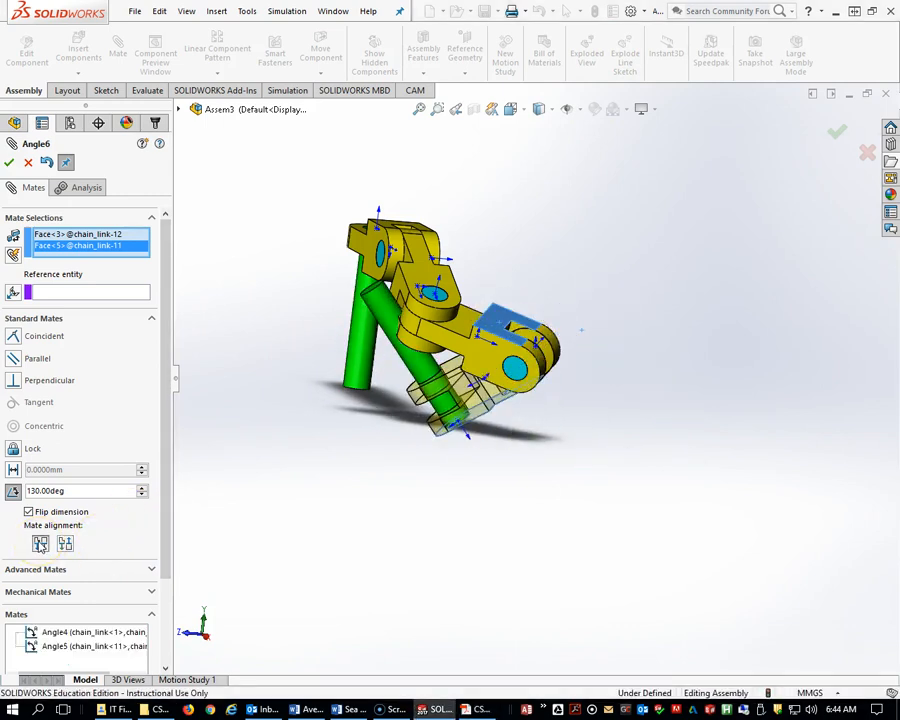
pyautogui.click(65, 543)
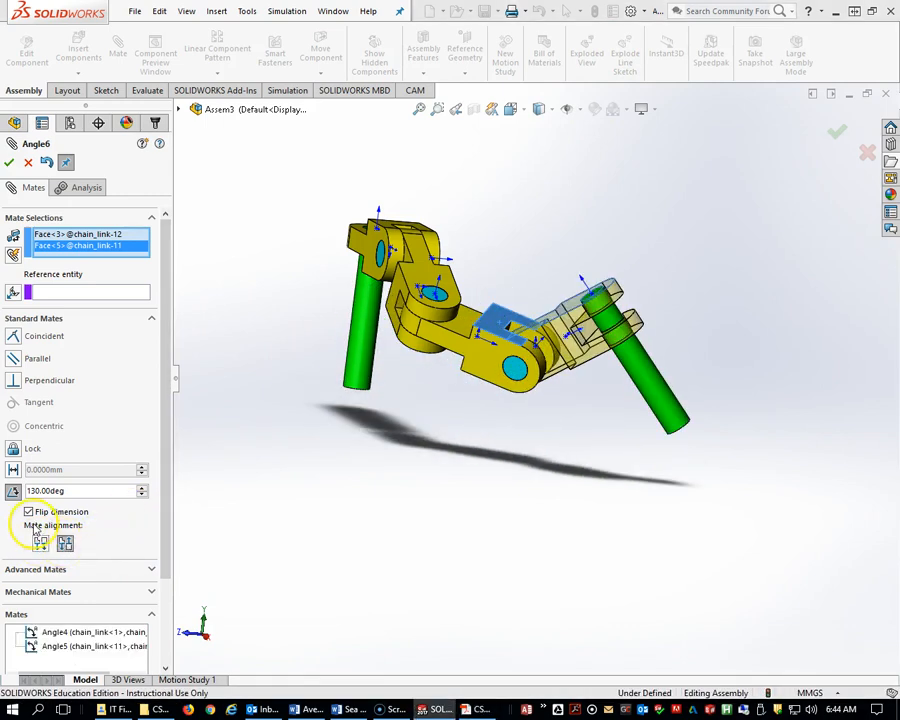
pyautogui.click(31, 512)
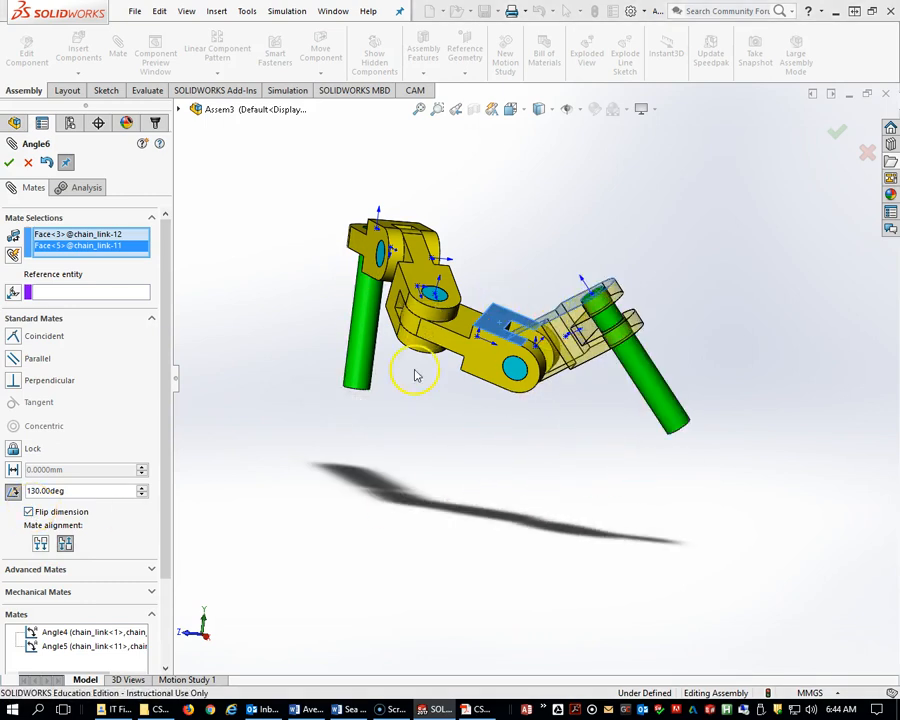
pyautogui.moveTo(555, 390); pyautogui.dragTo(552, 443, button='middle')
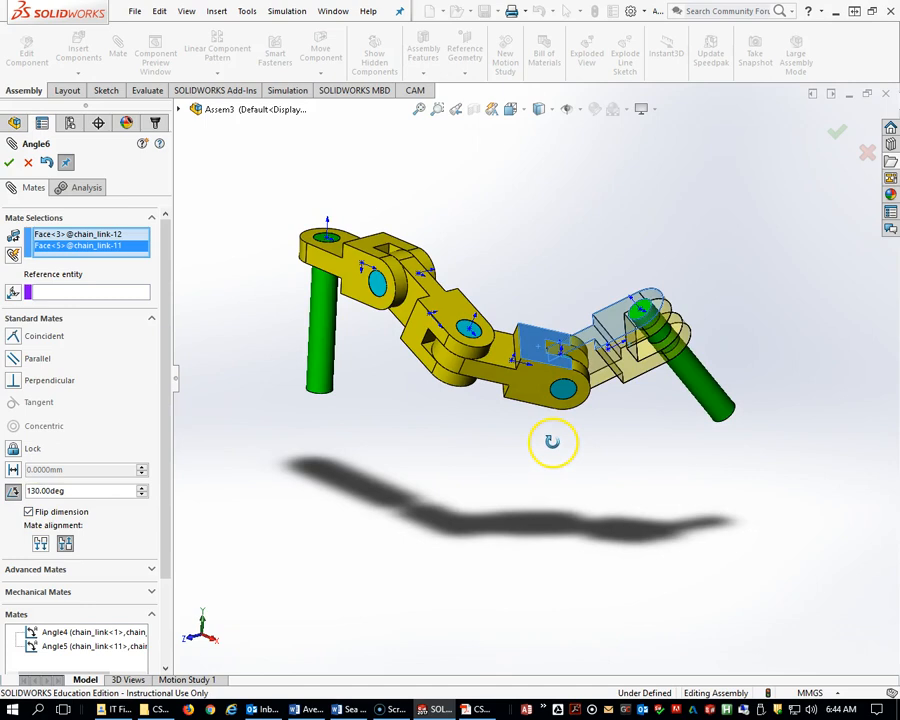
pyautogui.click(9, 162)
pyautogui.scroll(2, 465, 492)
pyautogui.moveTo(463, 491); pyautogui.dragTo(455, 450, button='middle')
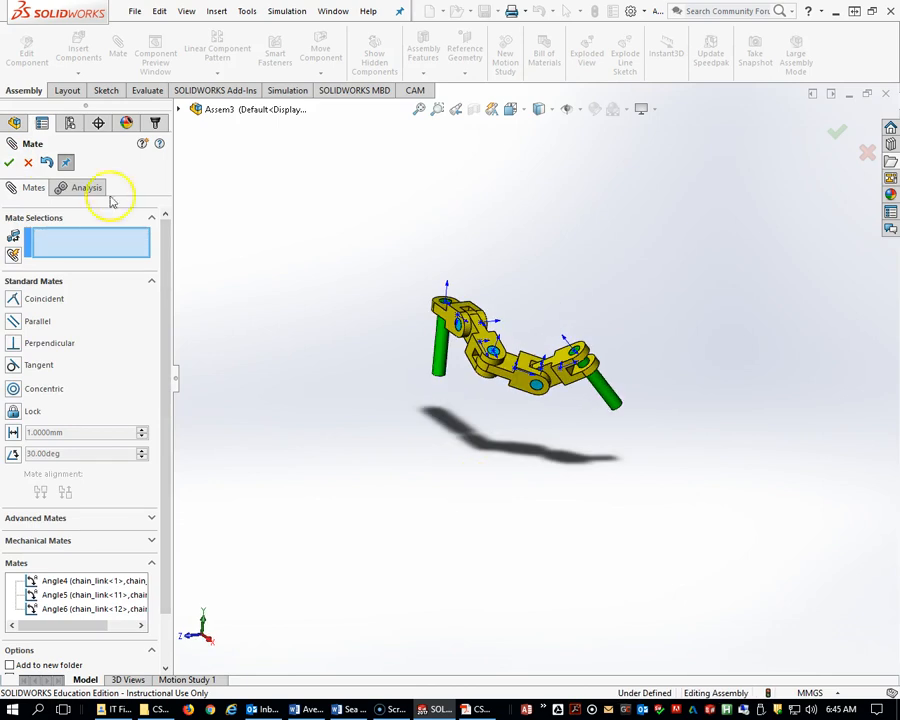
# Close the Mate command and switch the document unit system to IPS.
pyautogui.click(9, 162)
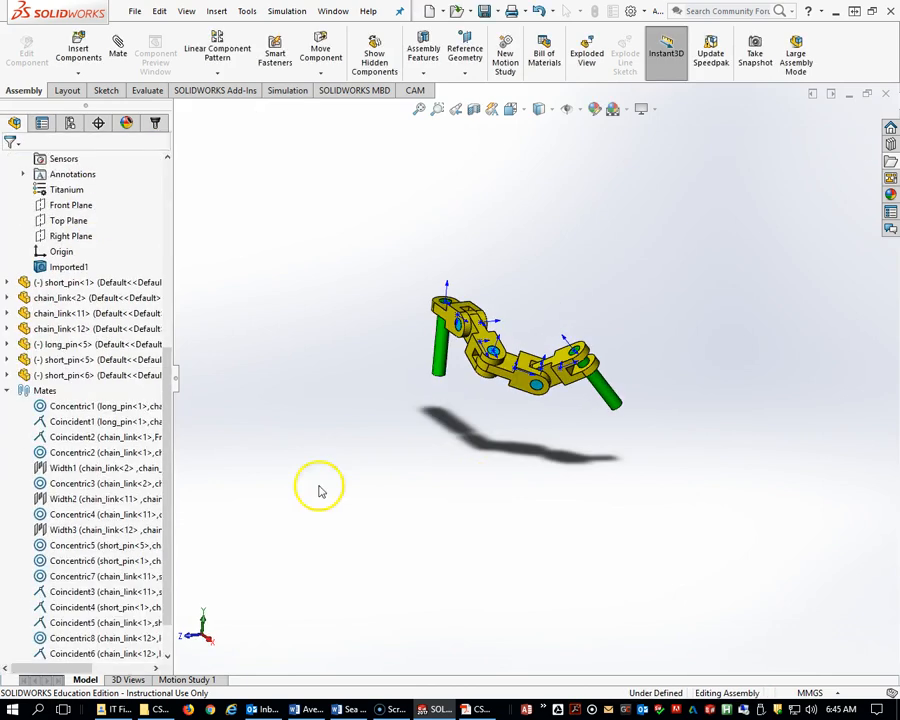
pyautogui.click(830, 693)
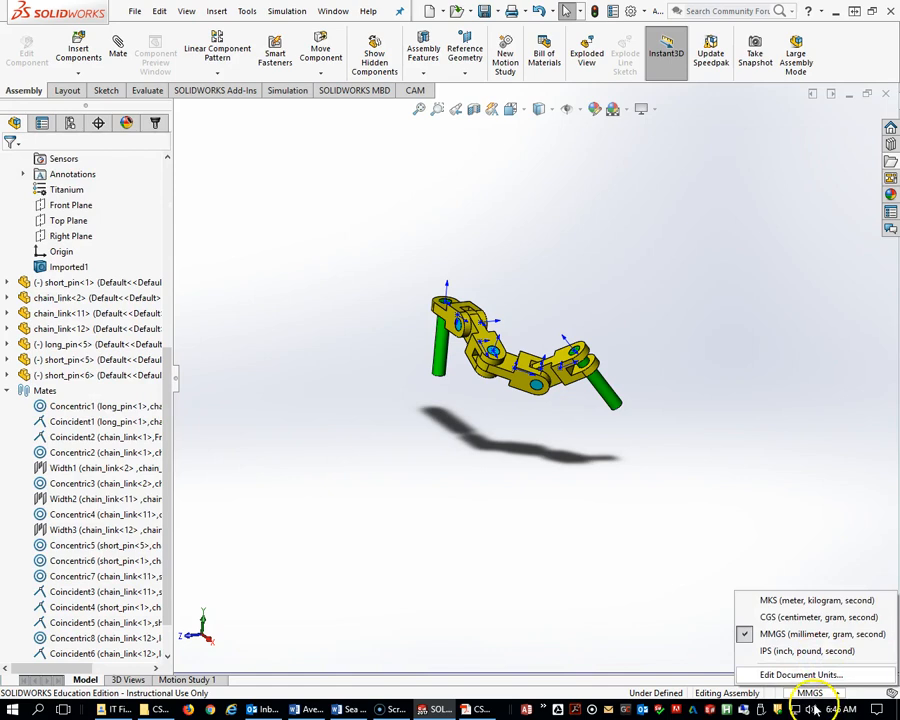
pyautogui.click(806, 651)
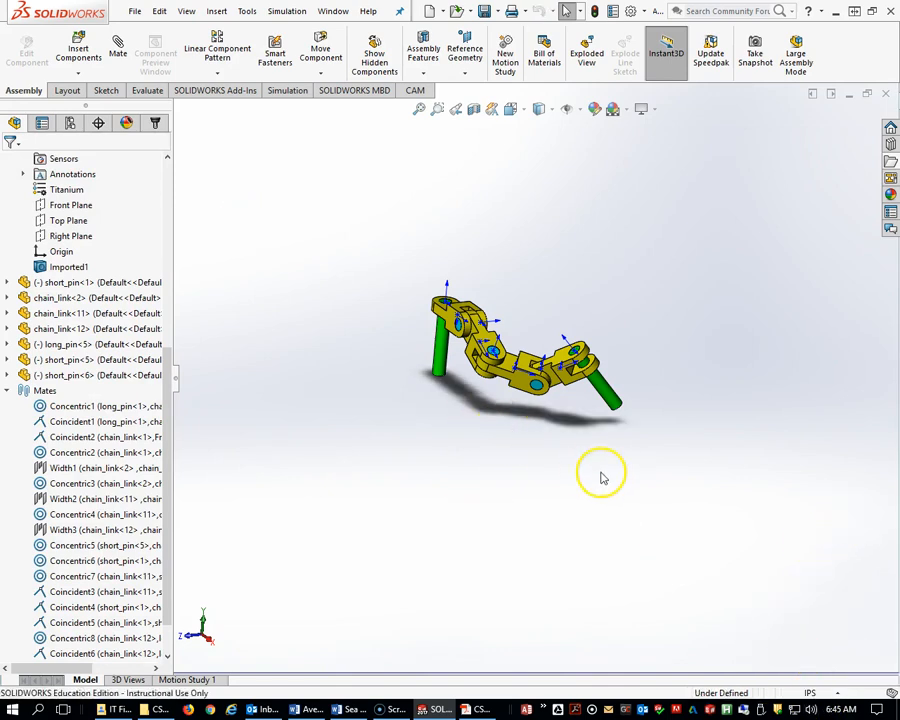
# Zoom in on the assembly and review the exam PDF's center of mass question on page 27.
pyautogui.scroll(-2, 601, 478)
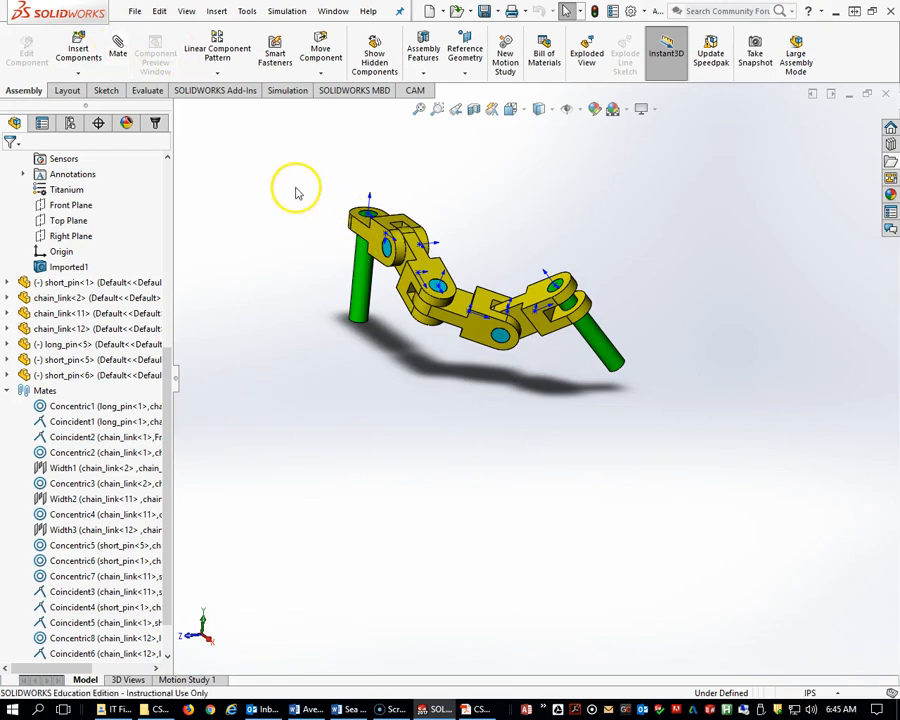
pyautogui.scroll(-2, 318, 206)
pyautogui.scroll(2, 612, 389)
pyautogui.scroll(-2, 612, 389)
pyautogui.moveTo(612, 389); pyautogui.dragTo(617, 412)
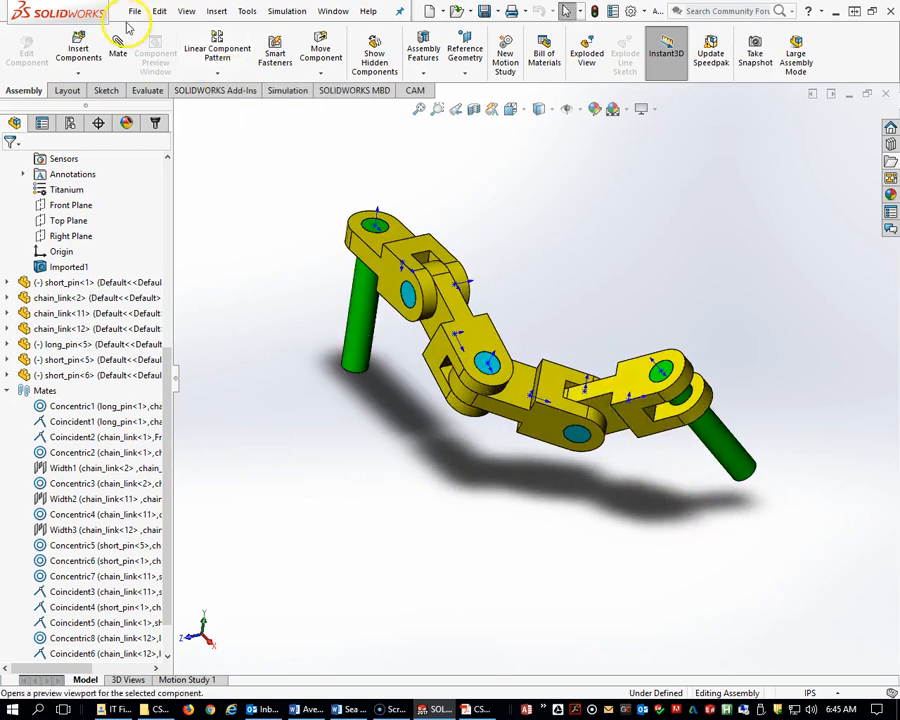
pyautogui.moveTo(322, 262)
pyautogui.mouseDown(button='middle')
pyautogui.moveTo(330, 241)
pyautogui.moveTo(312, 255)
pyautogui.mouseUp(button='middle')
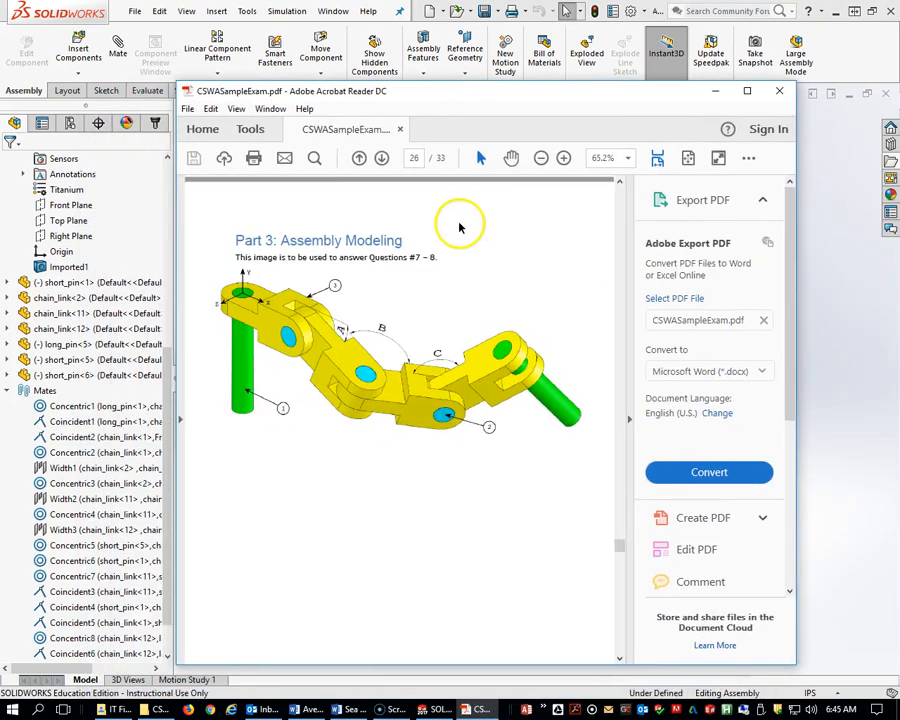
pyautogui.scroll(-8, 458, 225)
pyautogui.scroll(-5, 419, 362)
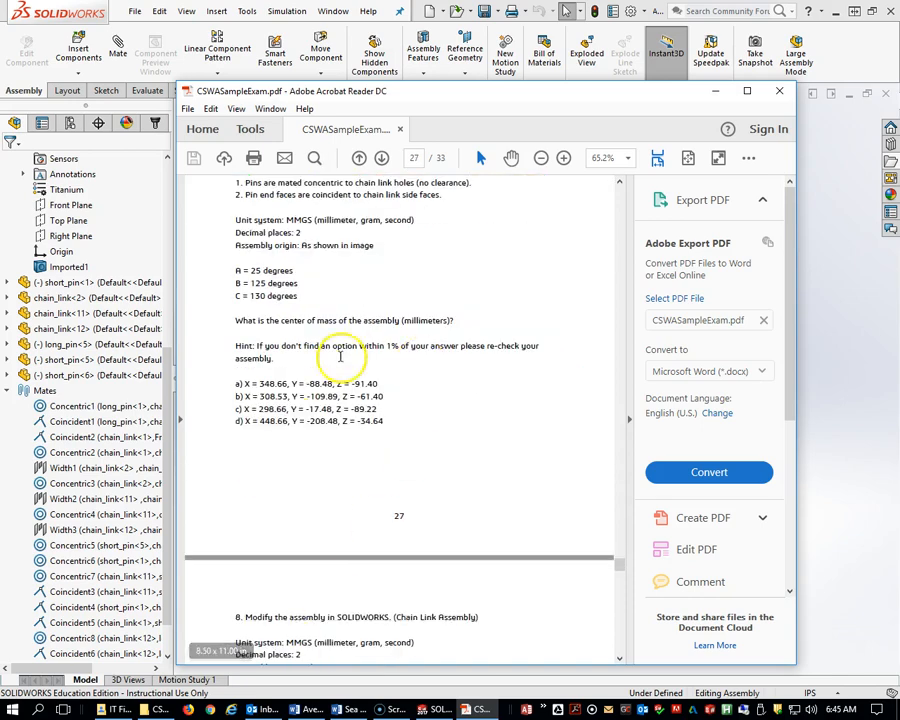
# Calculate the assembly's mass properties and compare the center of mass with the PDF's answer options.
pyautogui.moveTo(498, 103); pyautogui.dragTo(899, 72)
pyautogui.click(147, 90)
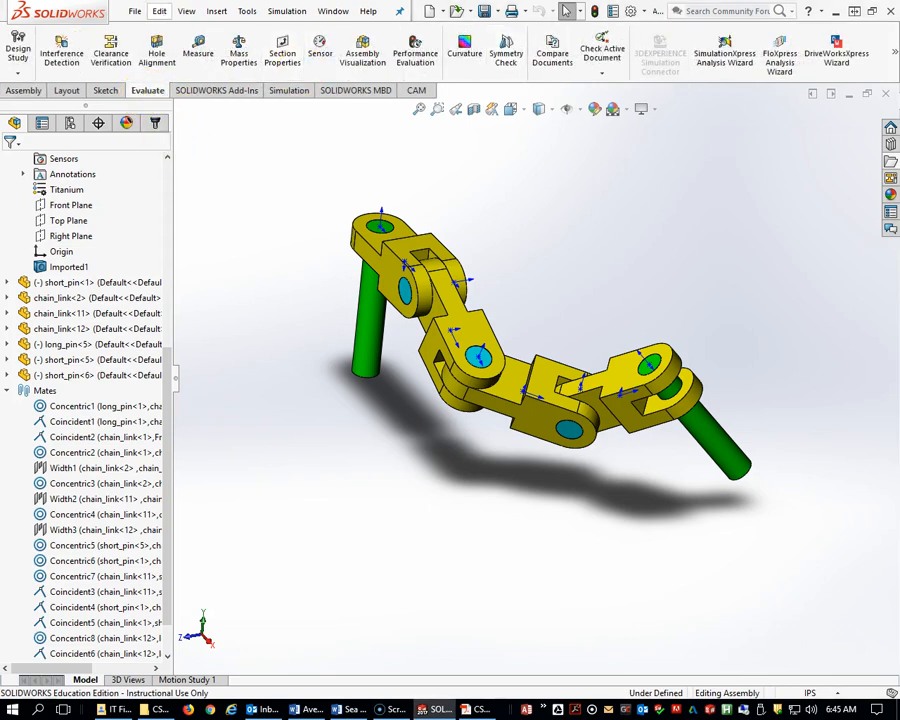
pyautogui.click(238, 50)
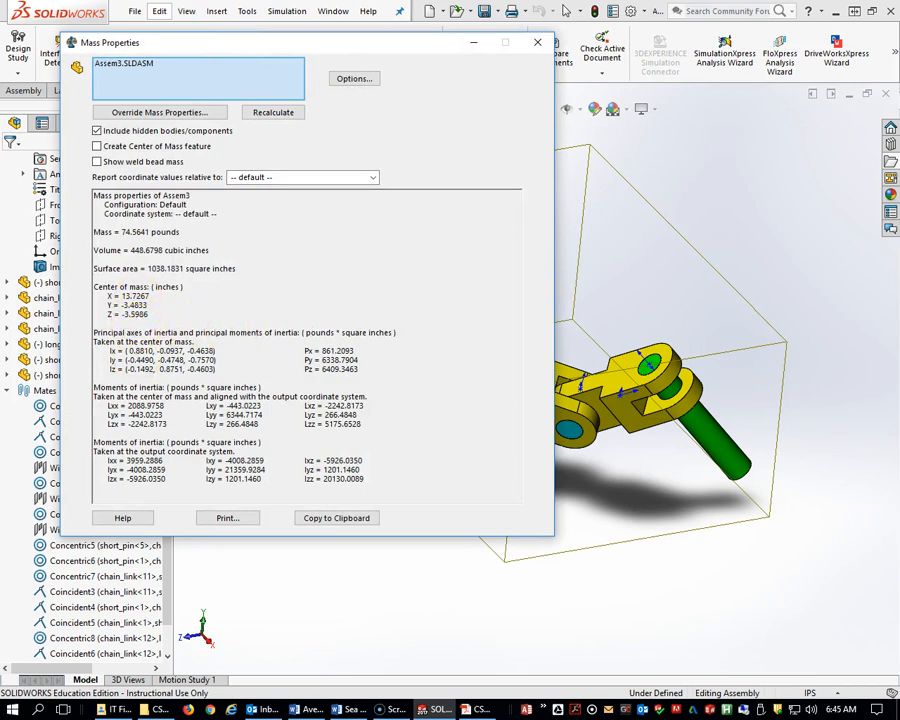
pyautogui.hotkey('alt', 'Tab')
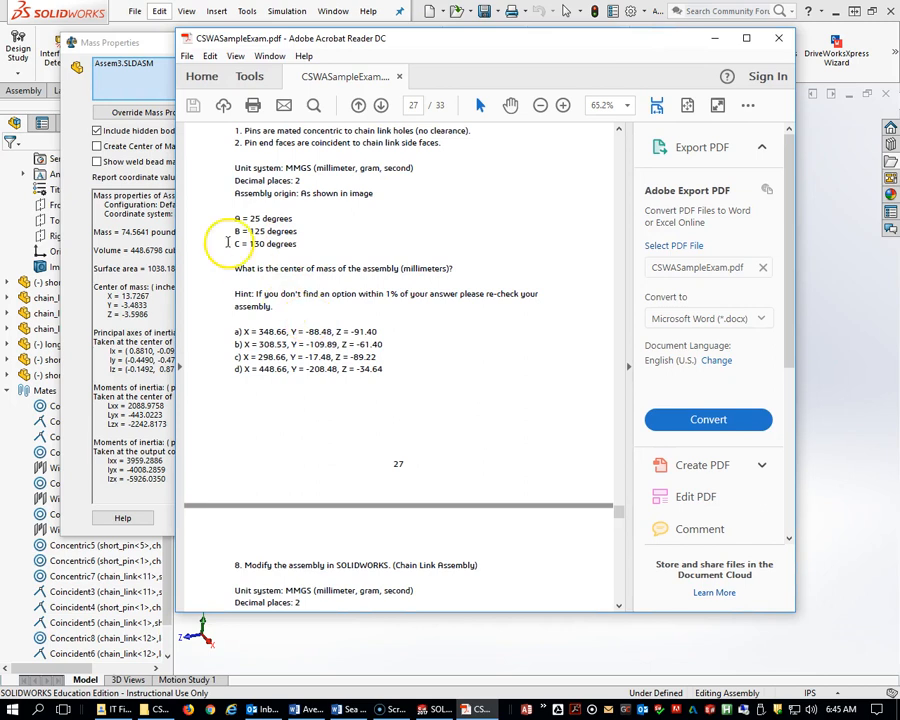
pyautogui.scroll(1, 343, 305)
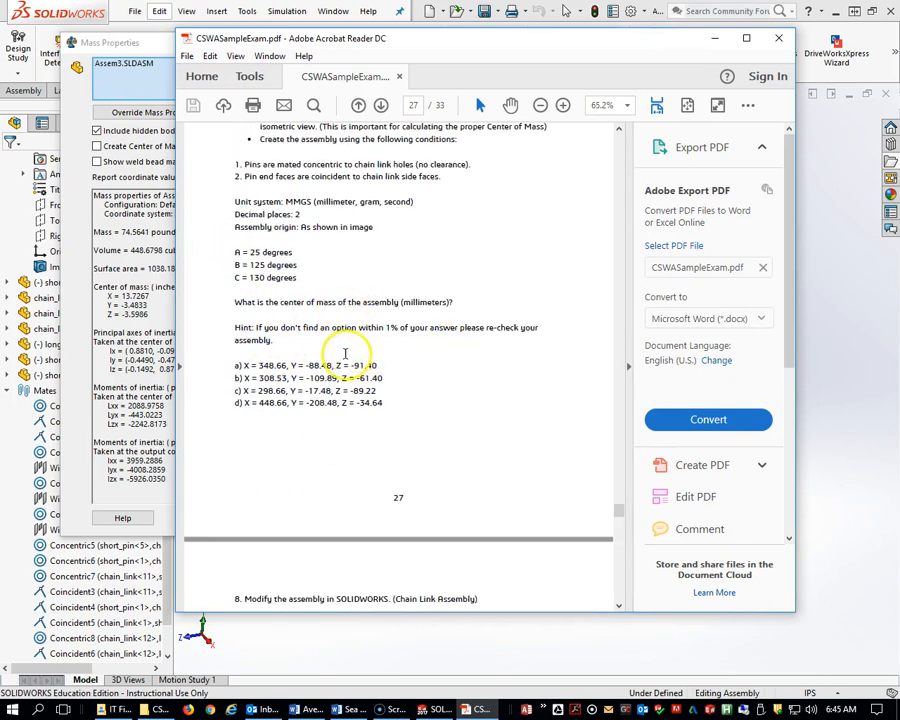
pyautogui.scroll(1, 342, 348)
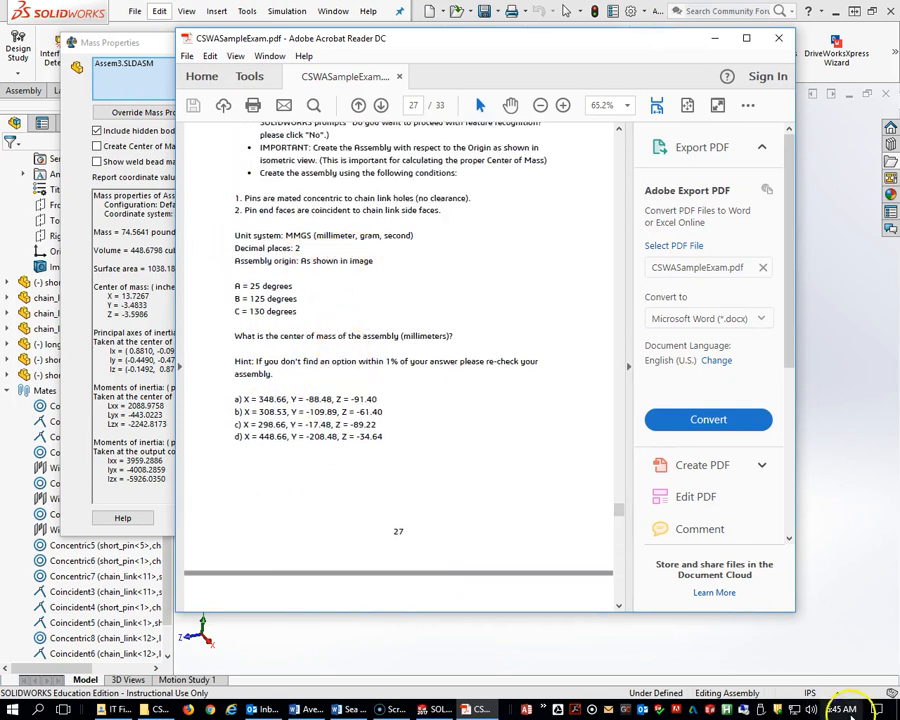
# Switch the unit system to MMGS and reopen Mass Properties to get the center of mass in millimetres.
pyautogui.click(833, 686)
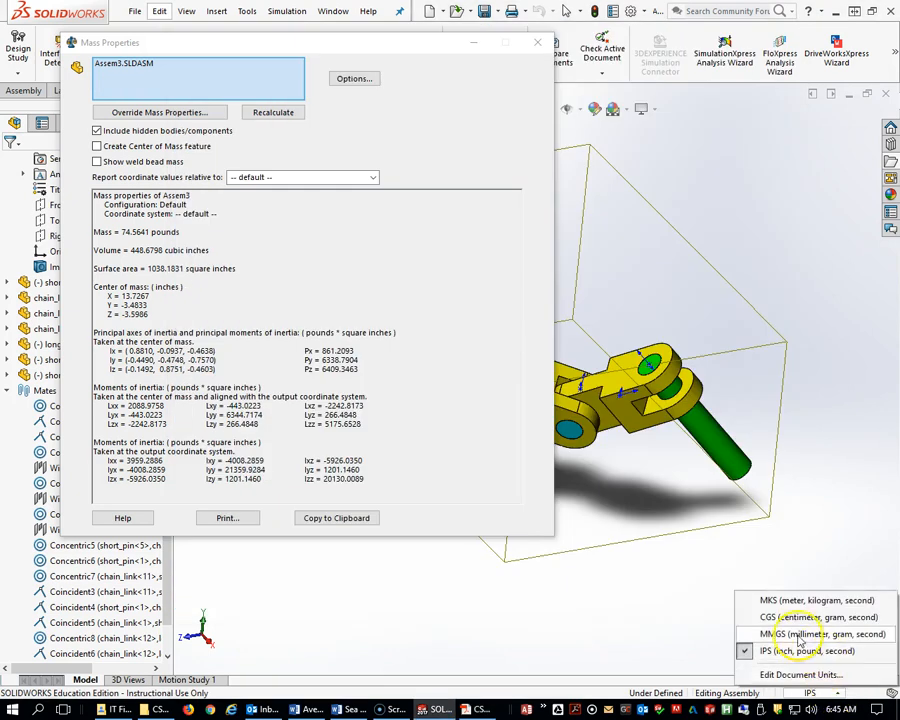
pyautogui.click(800, 636)
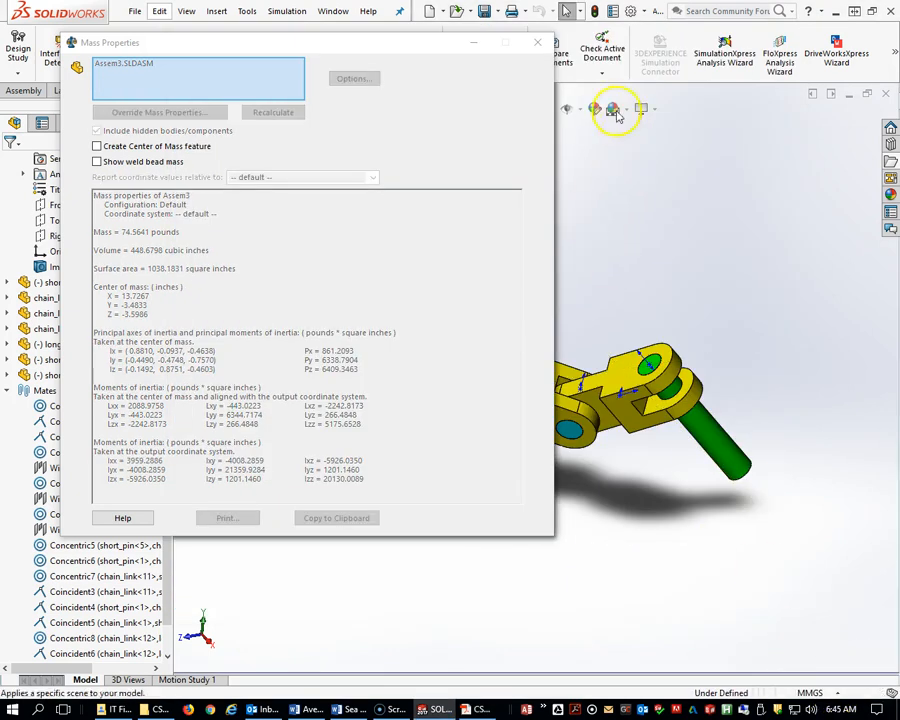
pyautogui.click(537, 42)
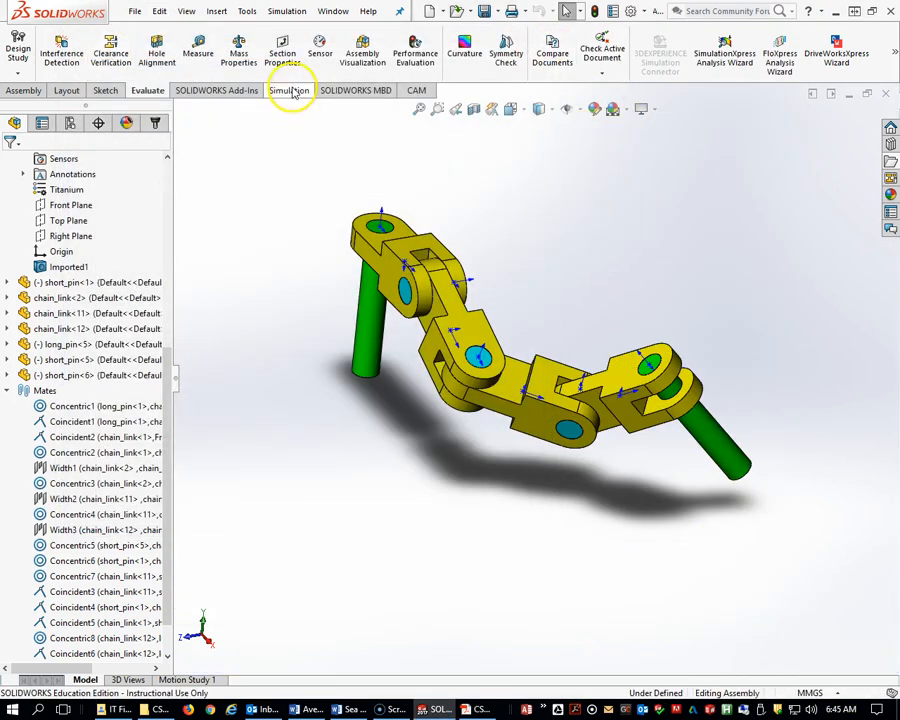
pyautogui.click(237, 48)
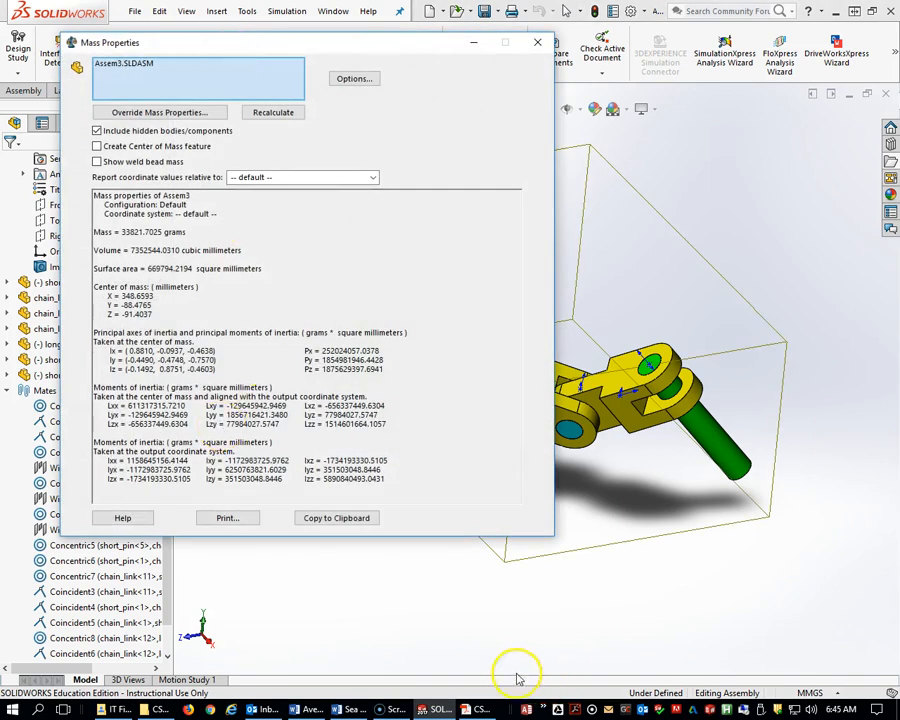
# Compare the millimetre center of mass with the exam's answer options, highlighting option a.
pyautogui.click(478, 709)
pyautogui.moveTo(398, 45); pyautogui.dragTo(515, 18)
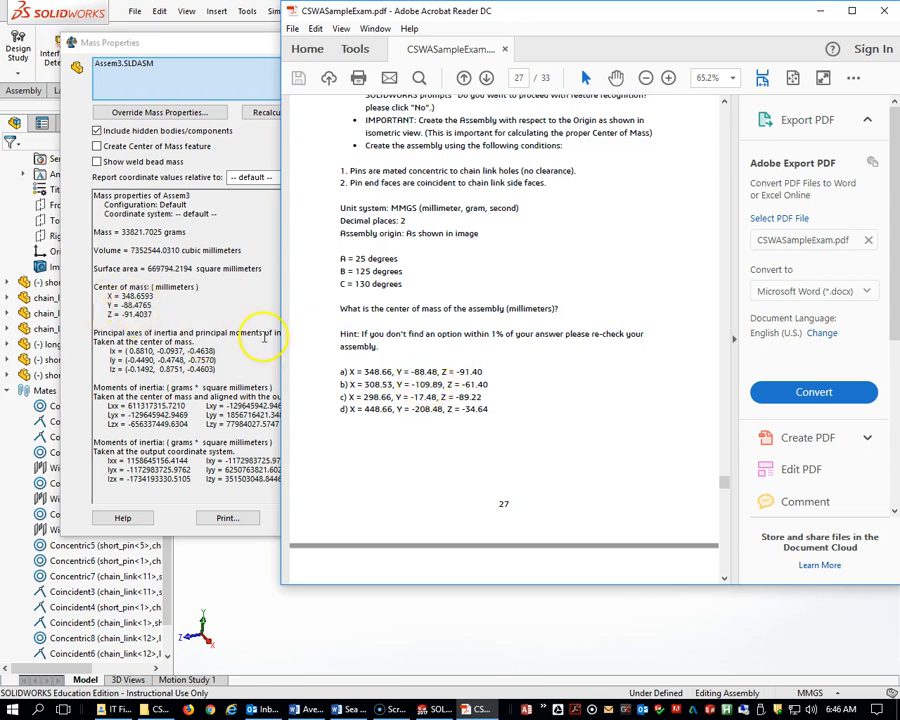
pyautogui.moveTo(340, 372); pyautogui.dragTo(494, 363)
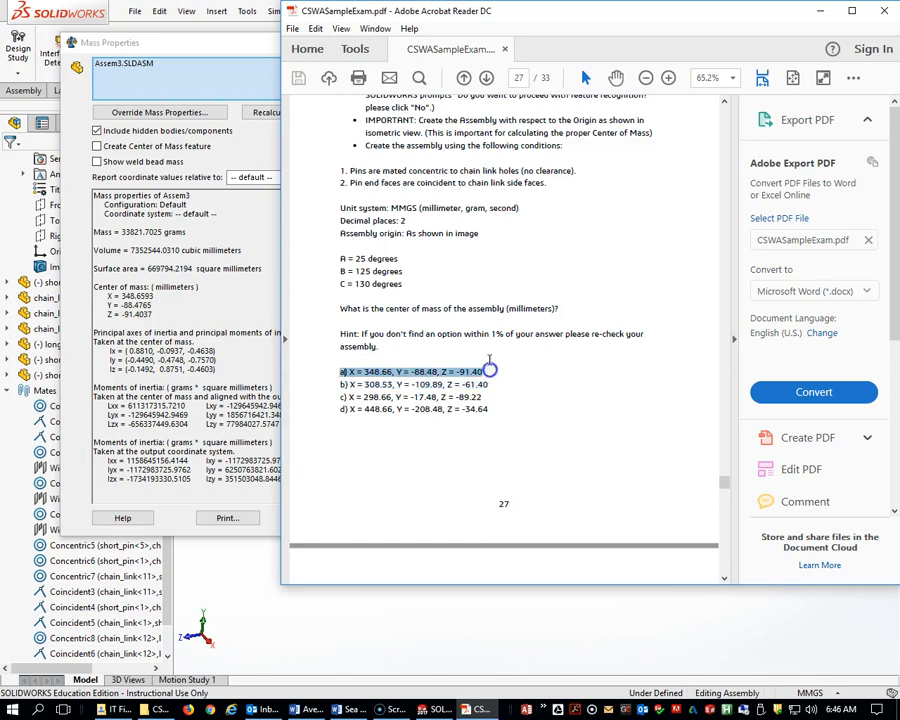
pyautogui.moveTo(610, 14); pyautogui.dragTo(592, 0)
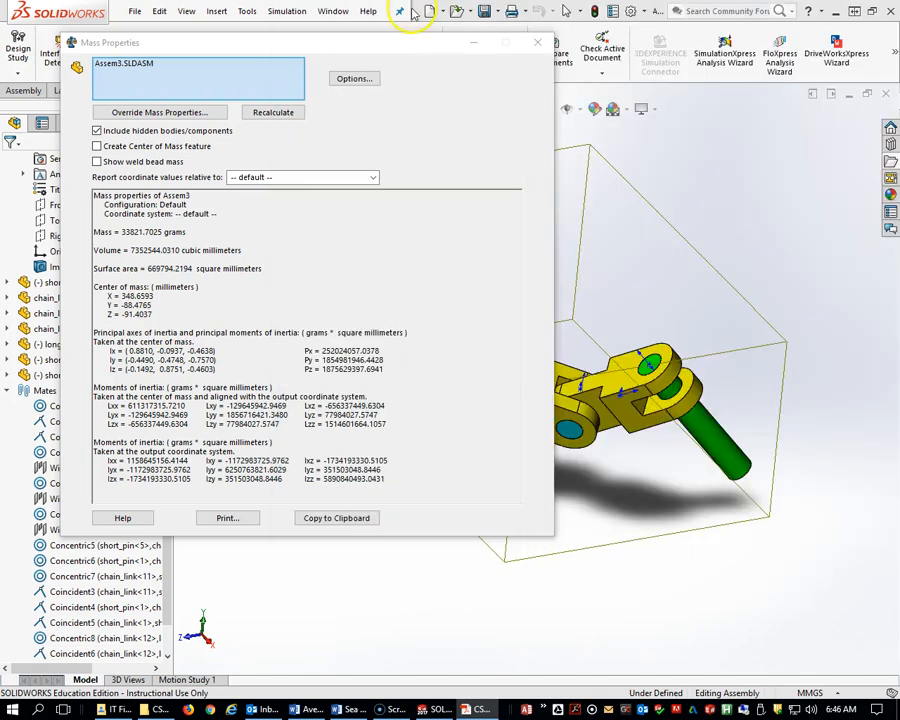
pyautogui.moveTo(440, 46); pyautogui.dragTo(590, 0)
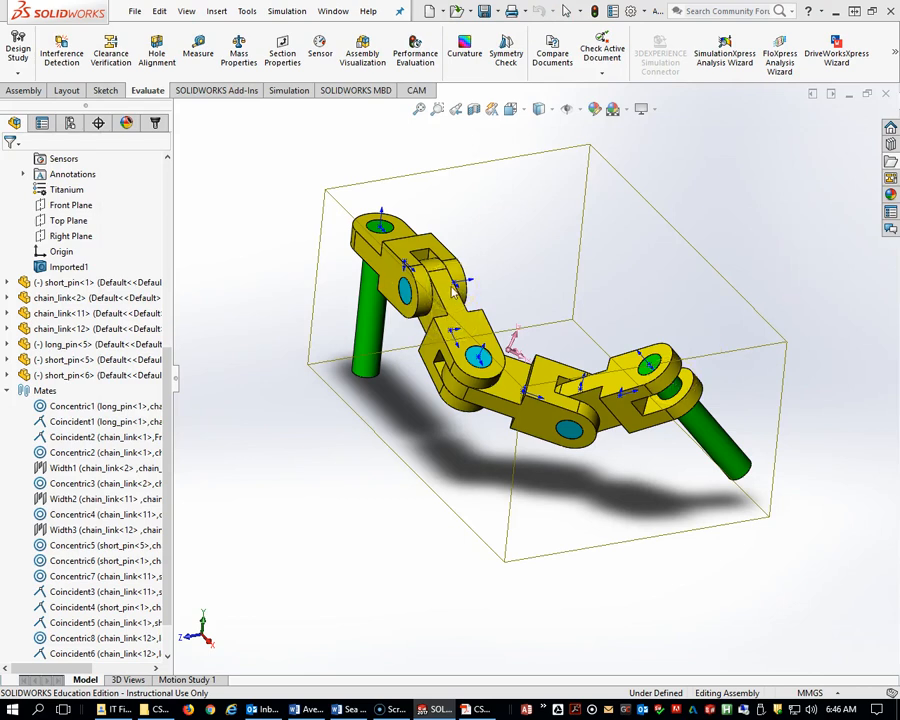
pyautogui.moveTo(502, 308); pyautogui.dragTo(524, 289, button='middle')
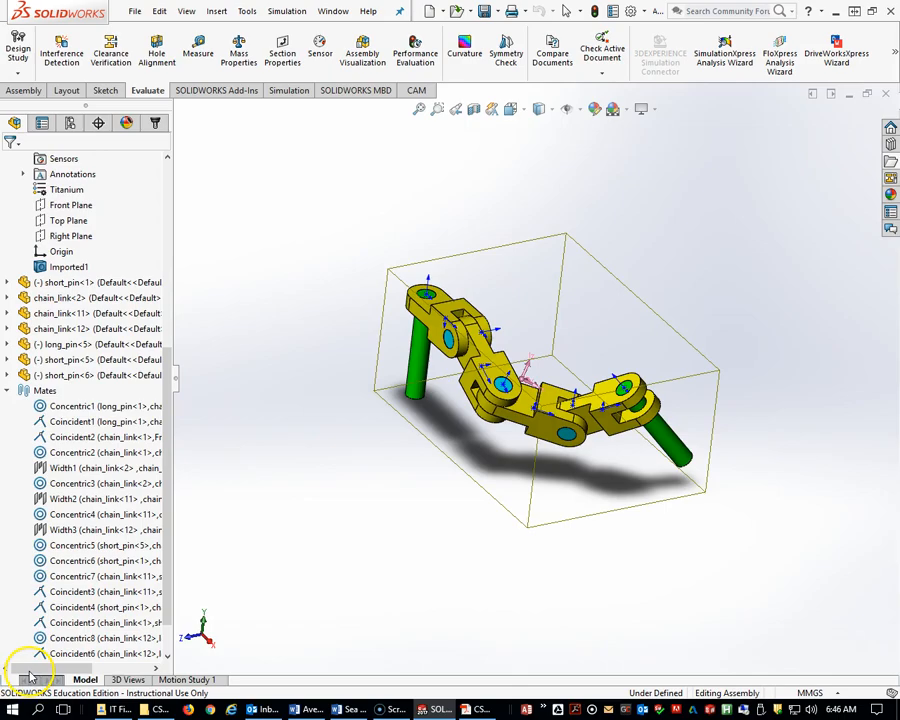